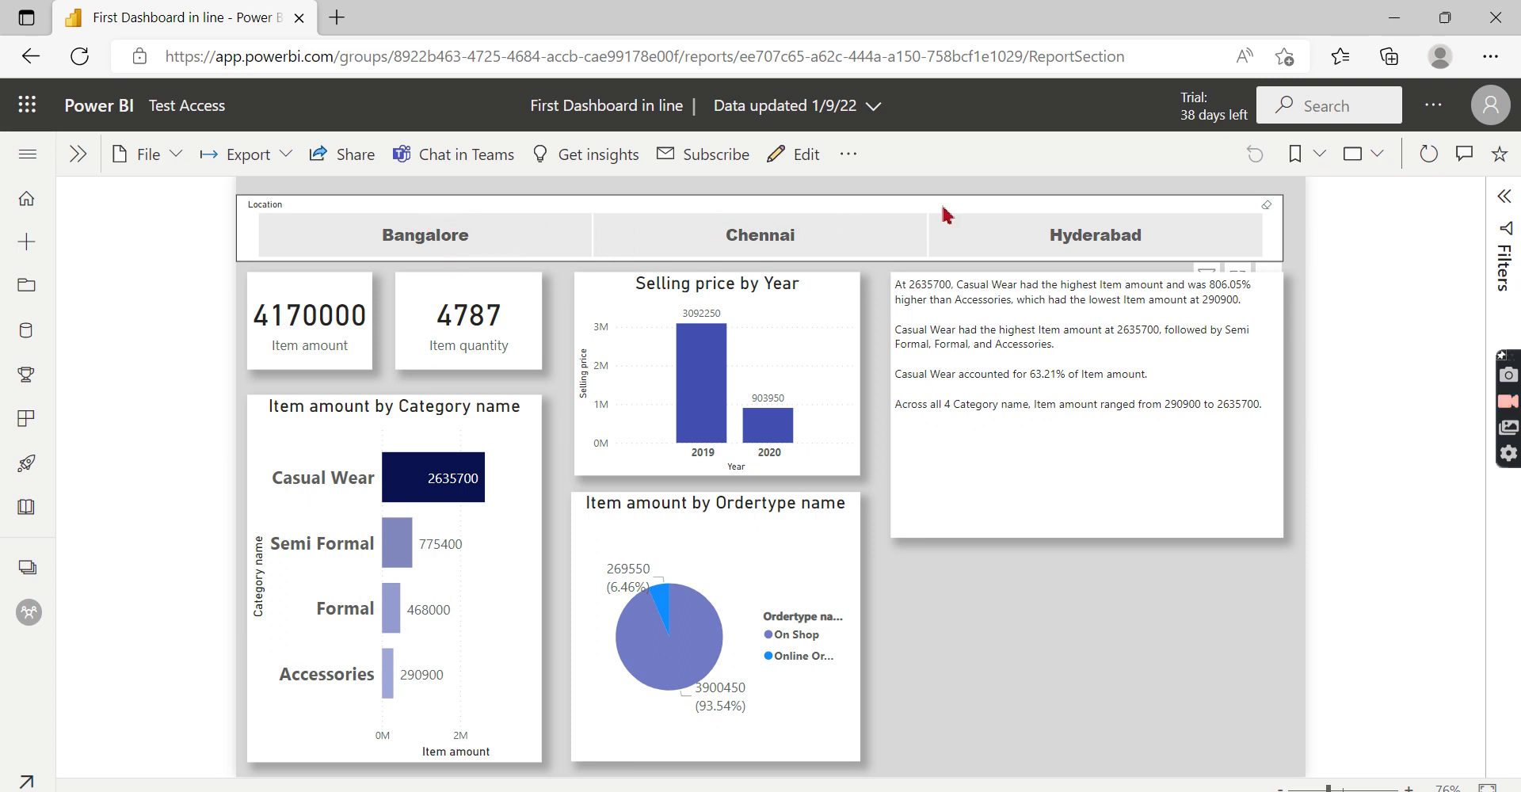
pyautogui.click(497, 241)
pyautogui.click(498, 242)
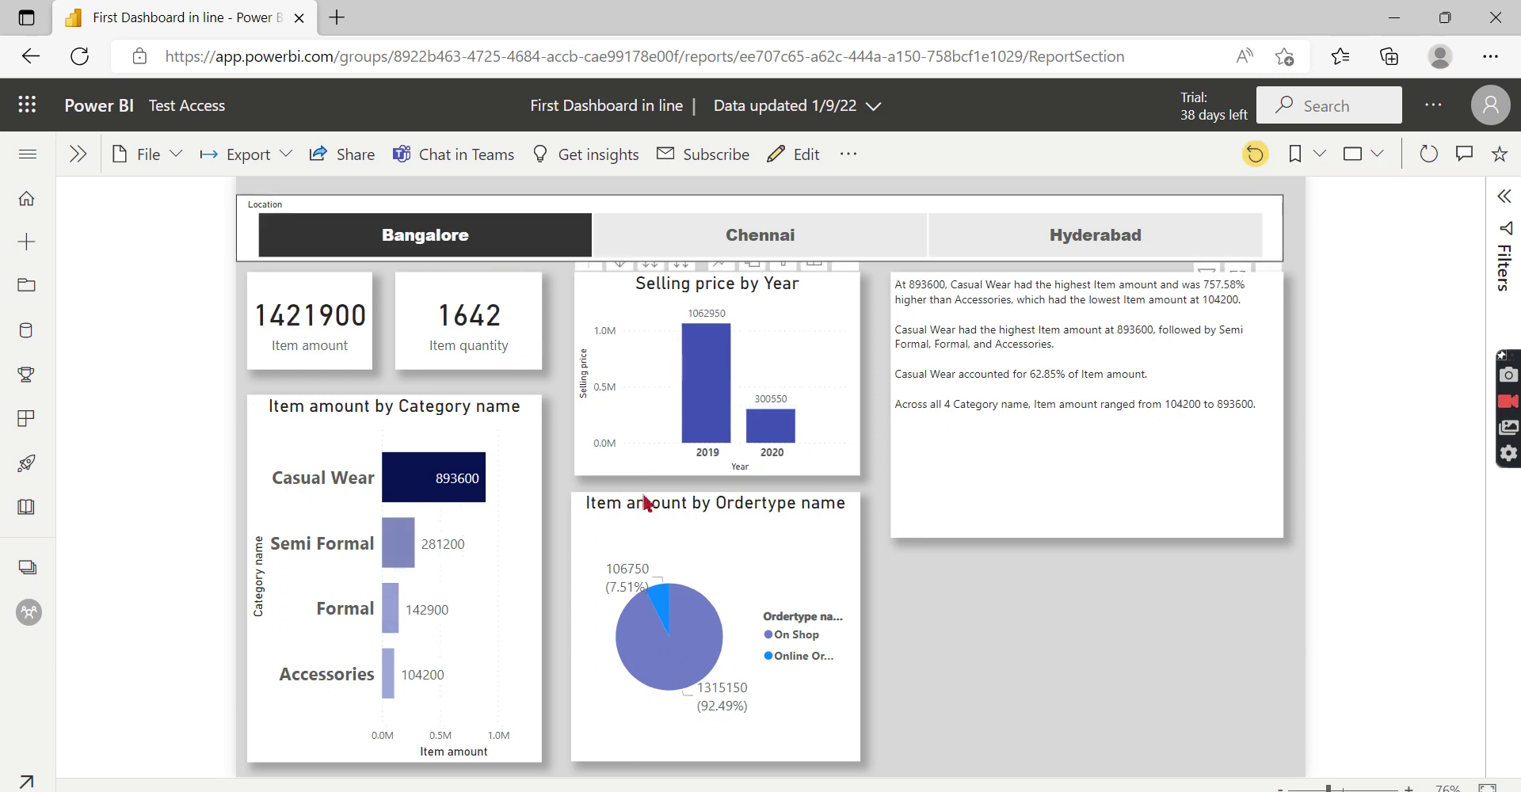
pyautogui.click(519, 248)
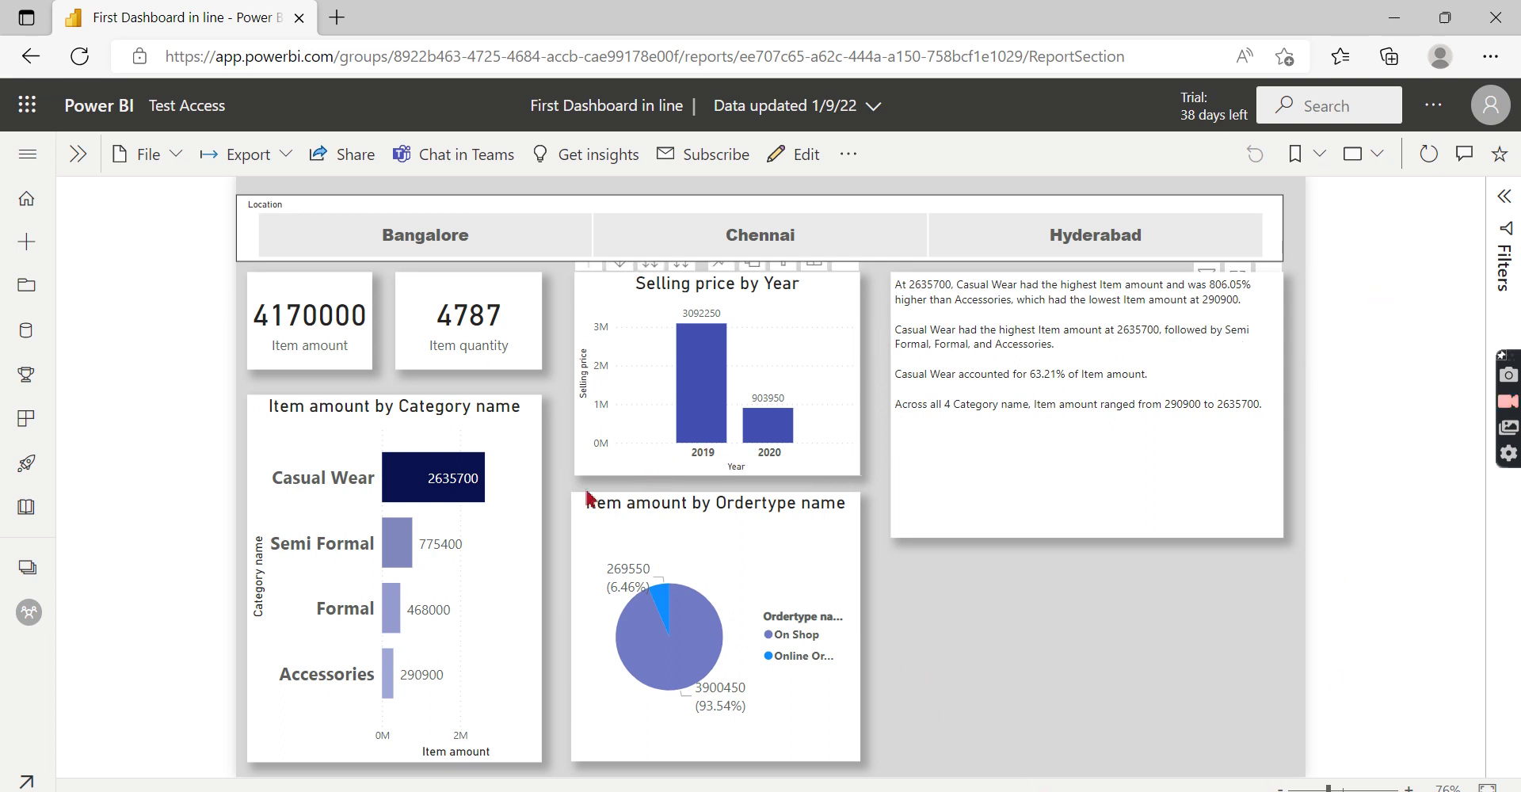
pyautogui.moveTo(702, 383)
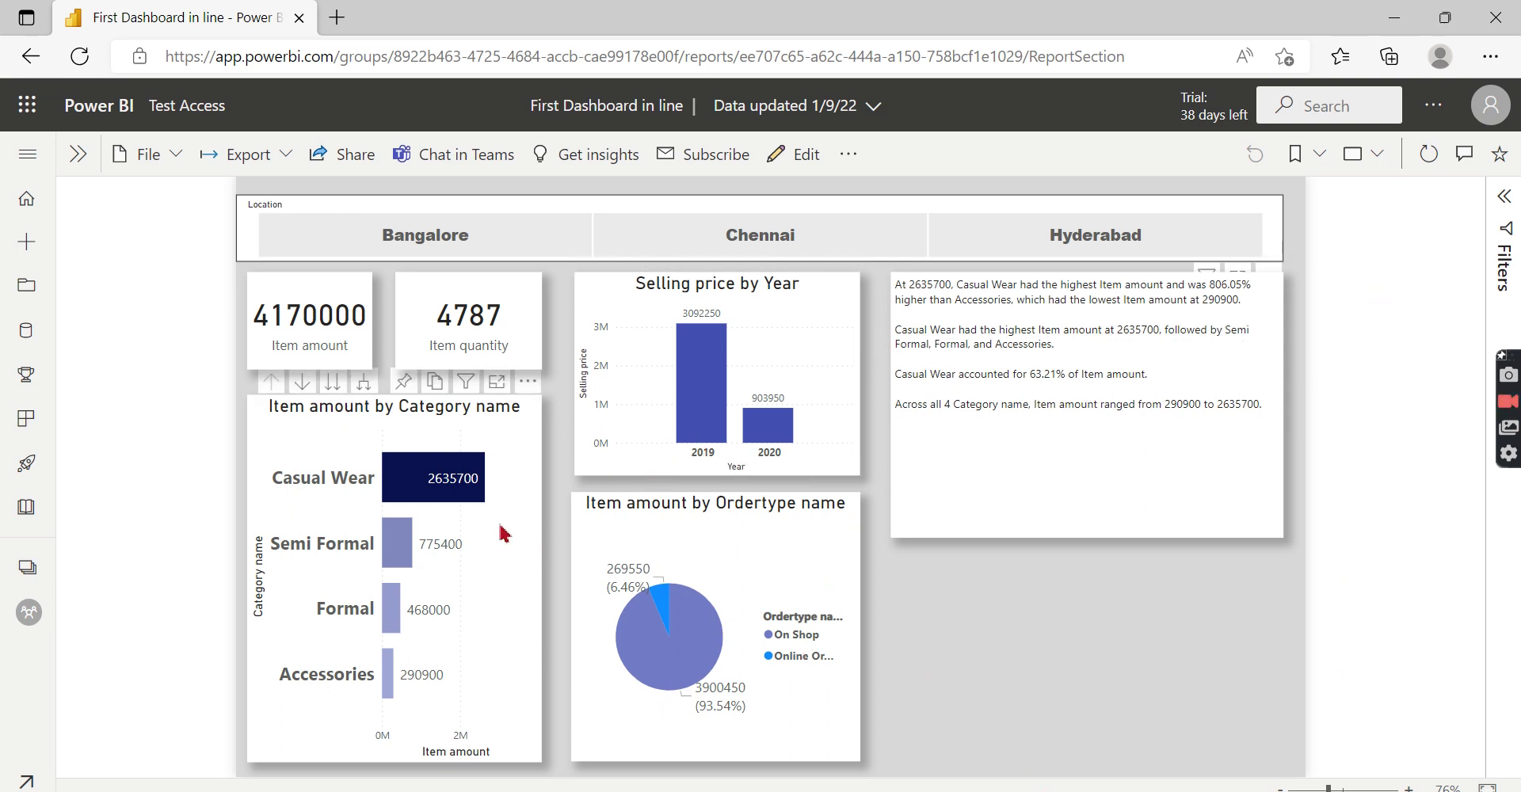
pyautogui.click(713, 389)
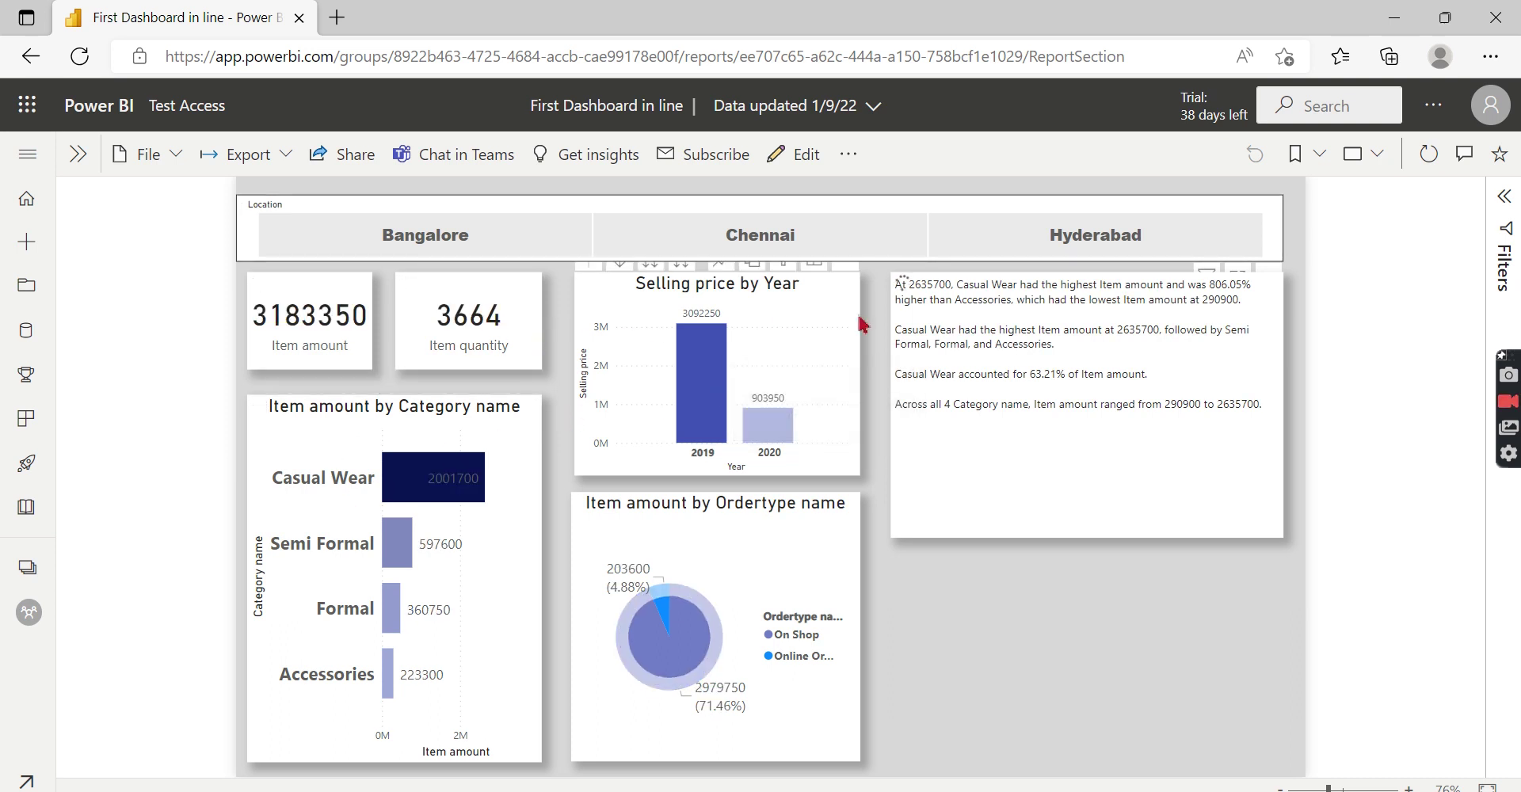
pyautogui.click(712, 388)
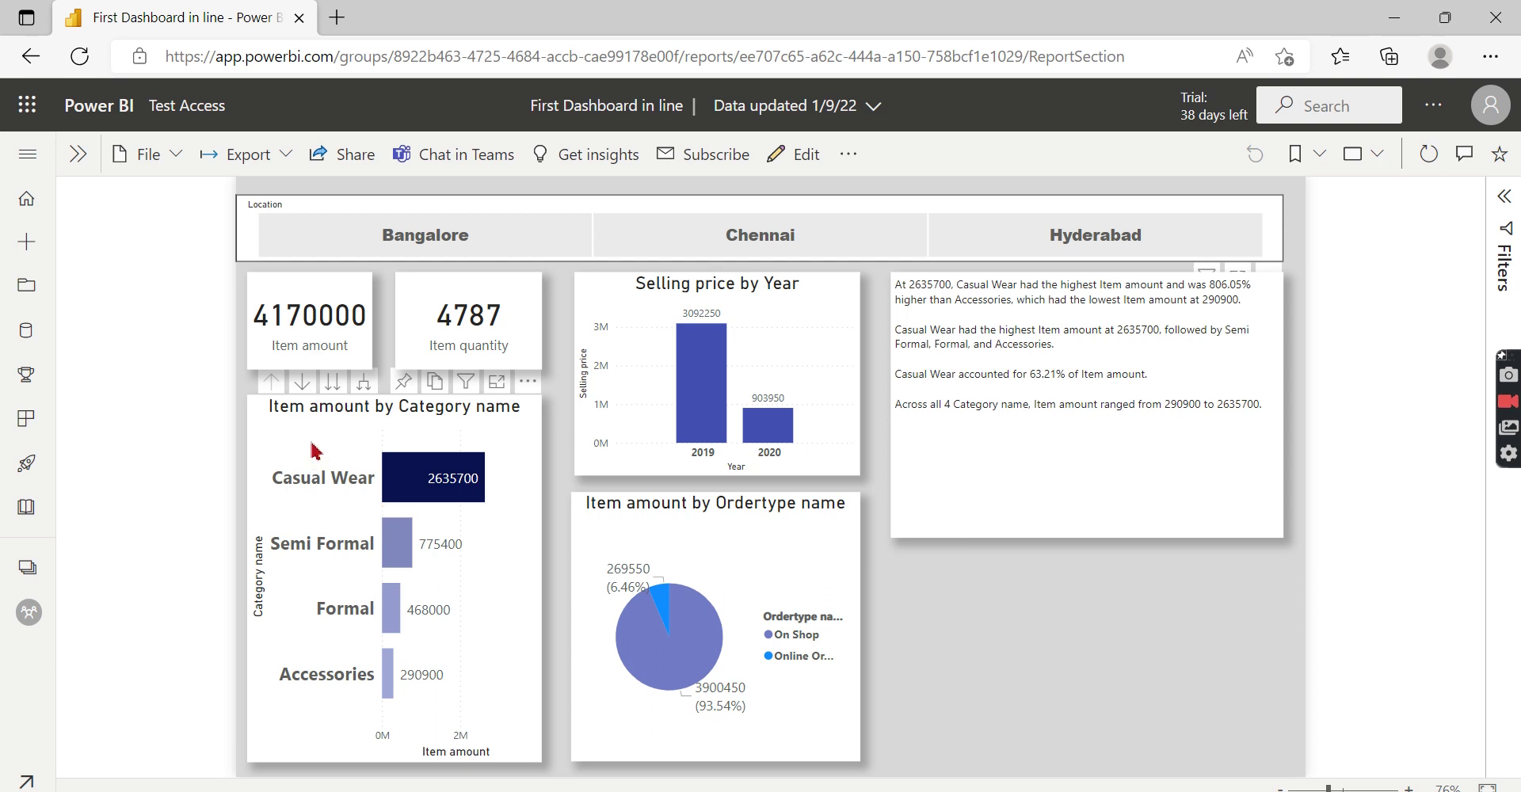
pyautogui.moveTo(432, 477)
pyautogui.rightClick(426, 481)
pyautogui.click(486, 492)
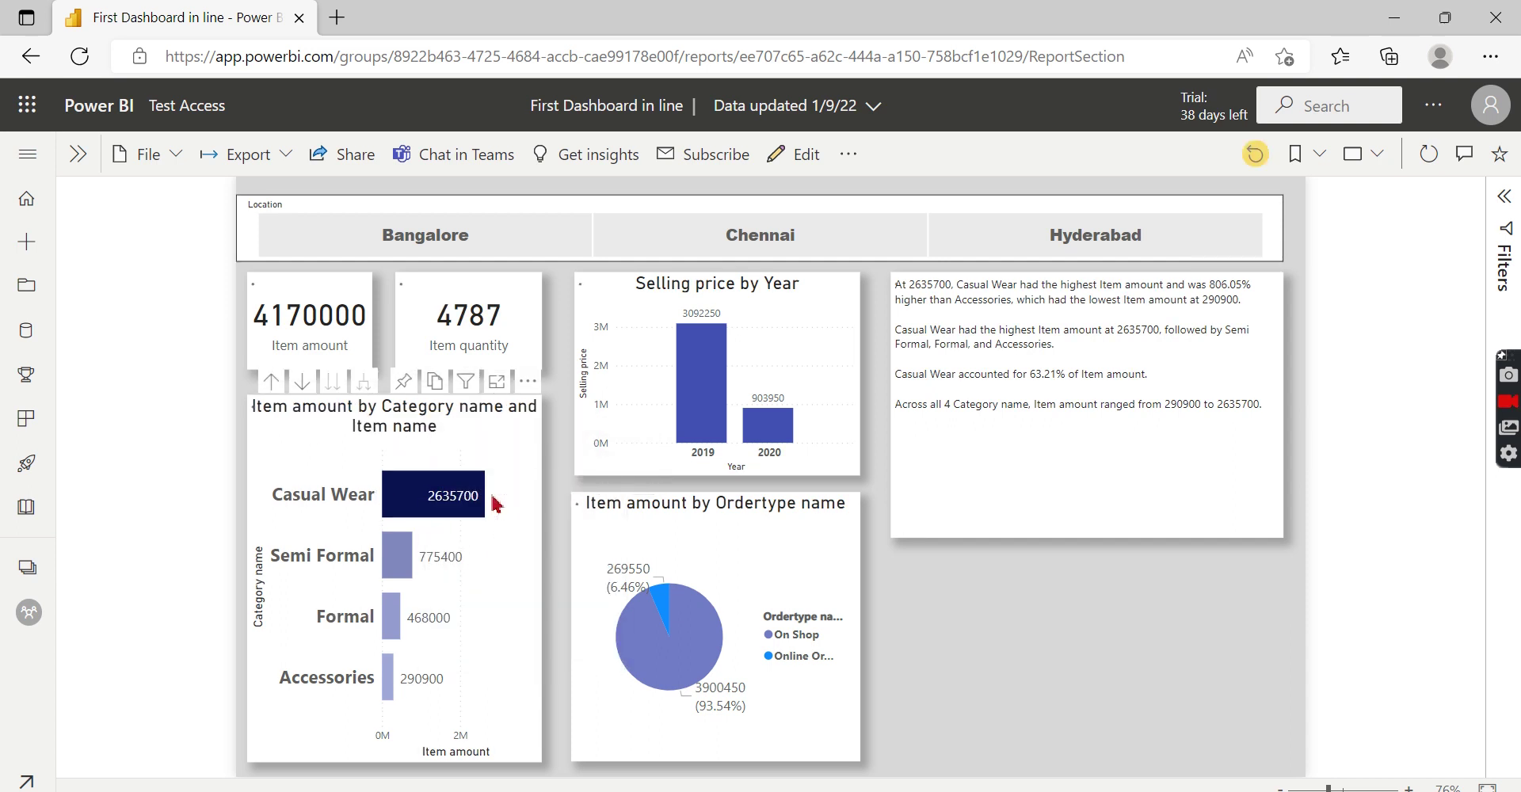
pyautogui.rightClick(421, 496)
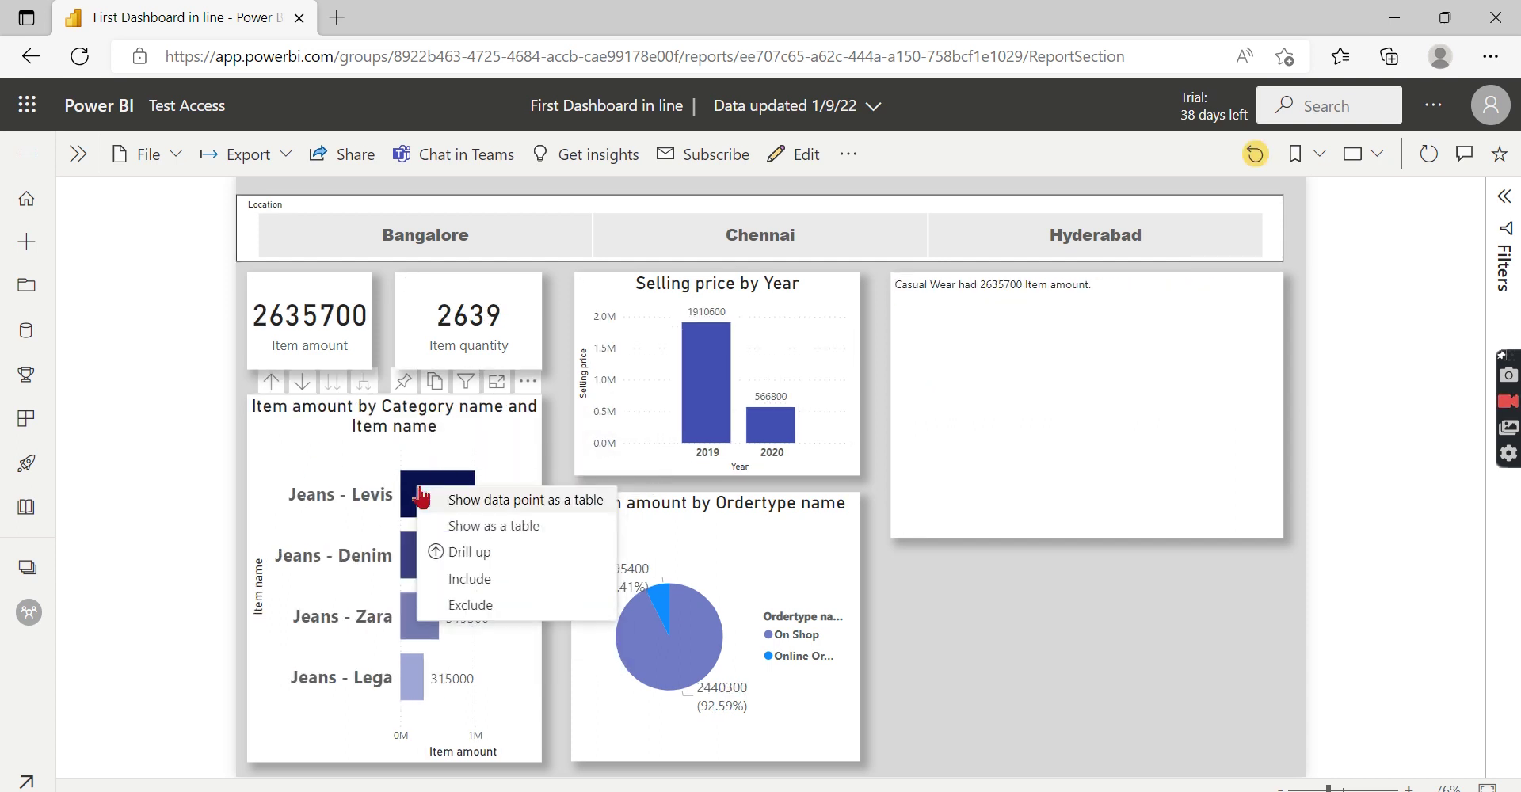
pyautogui.click(271, 381)
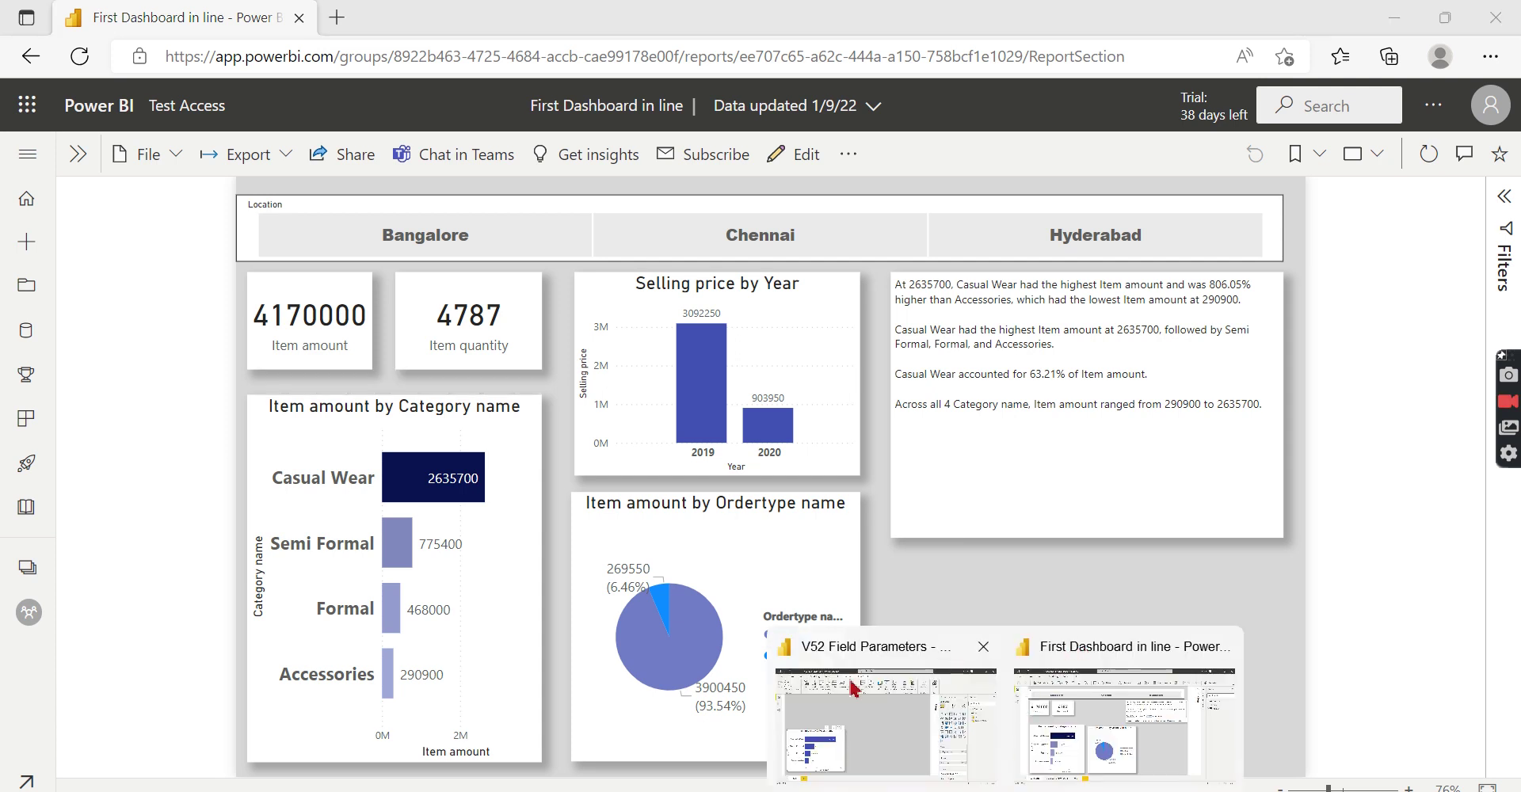
# Switch to the V52 Field Parameters report and nudge the category bar chart up and right.
pyautogui.click(991, 745)
pyautogui.click(650, 355)
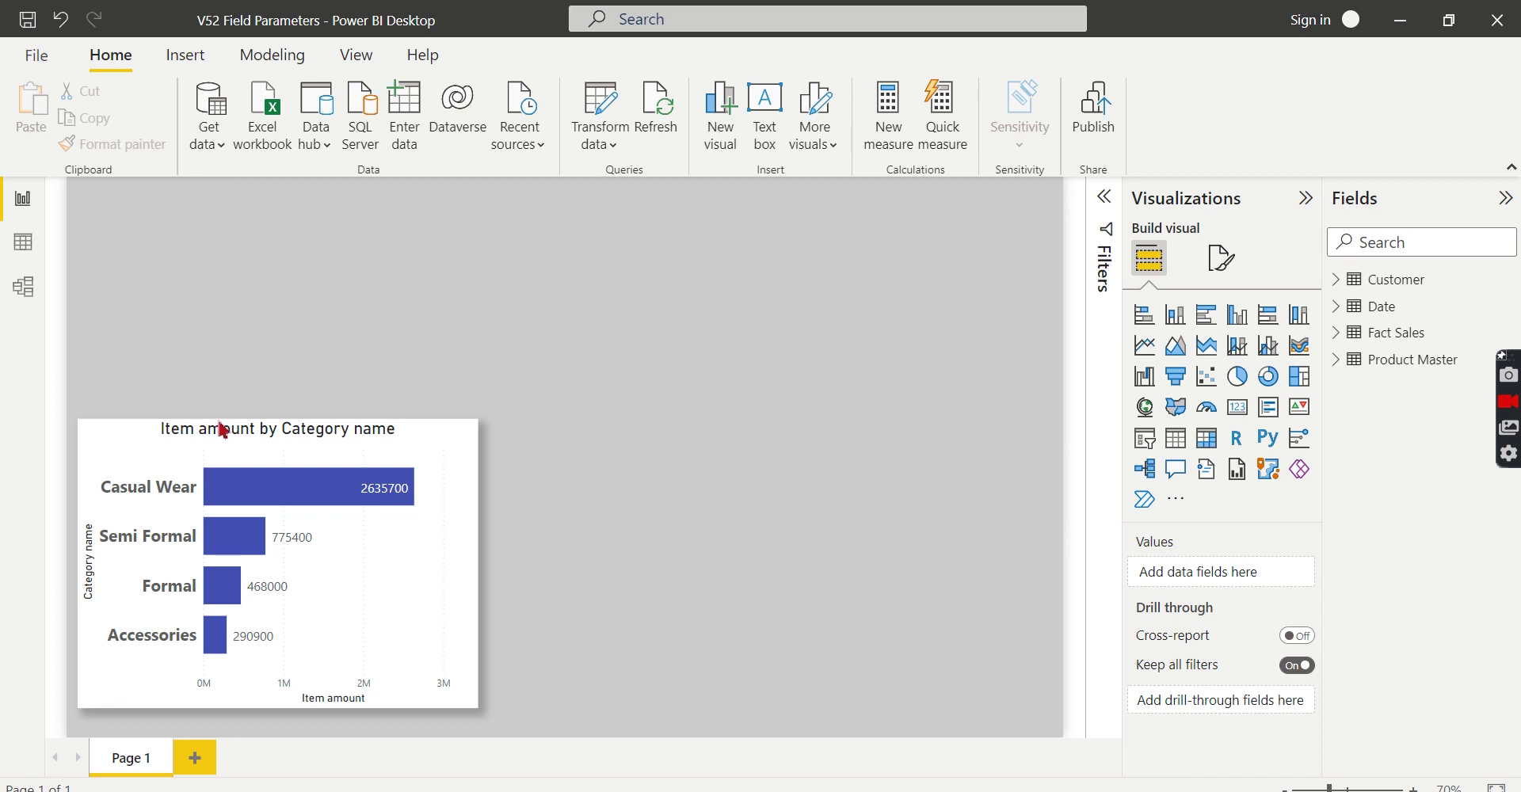
pyautogui.moveTo(224, 432); pyautogui.dragTo(264, 407)
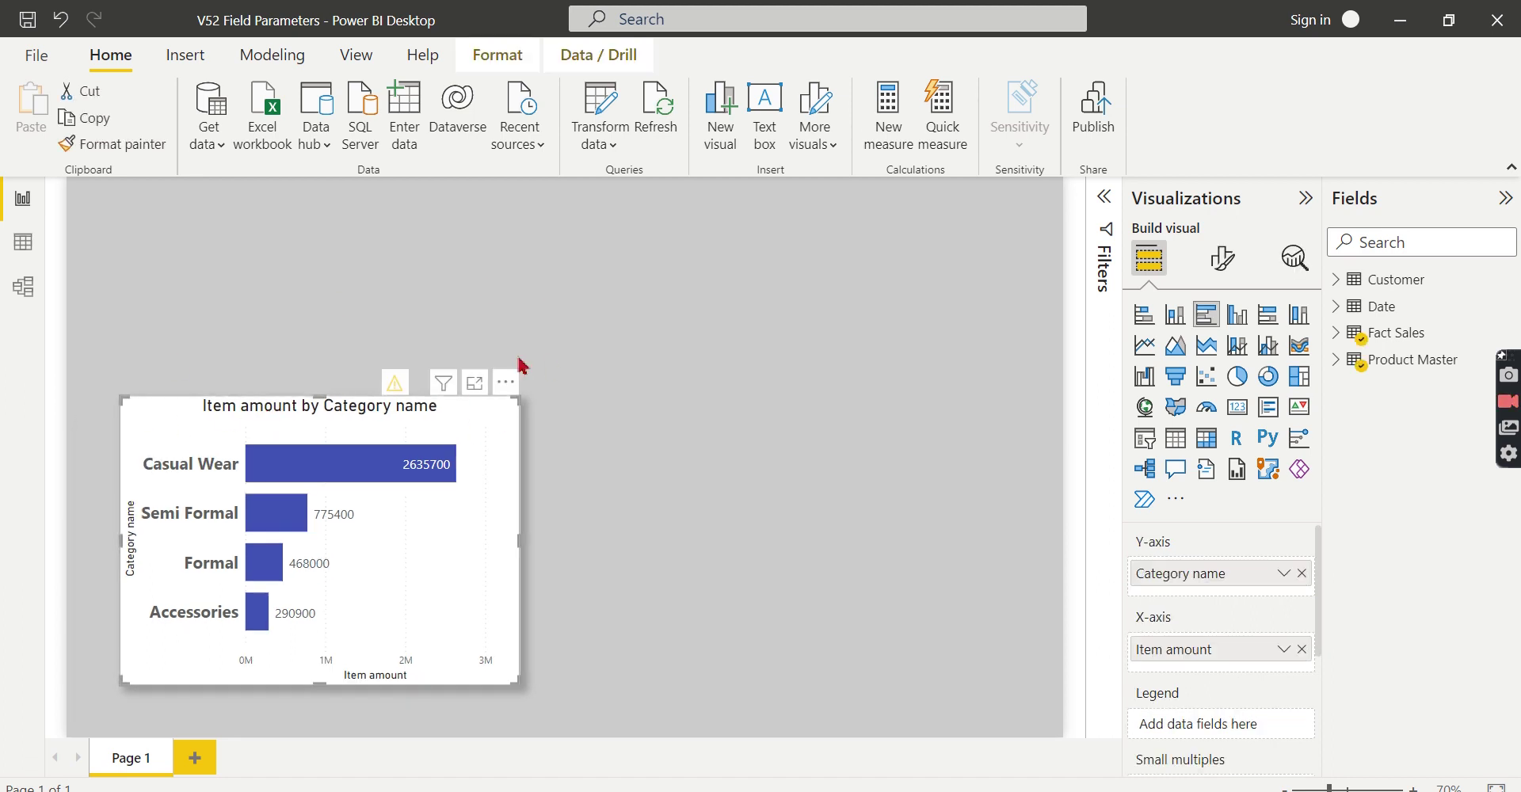
pyautogui.click(628, 377)
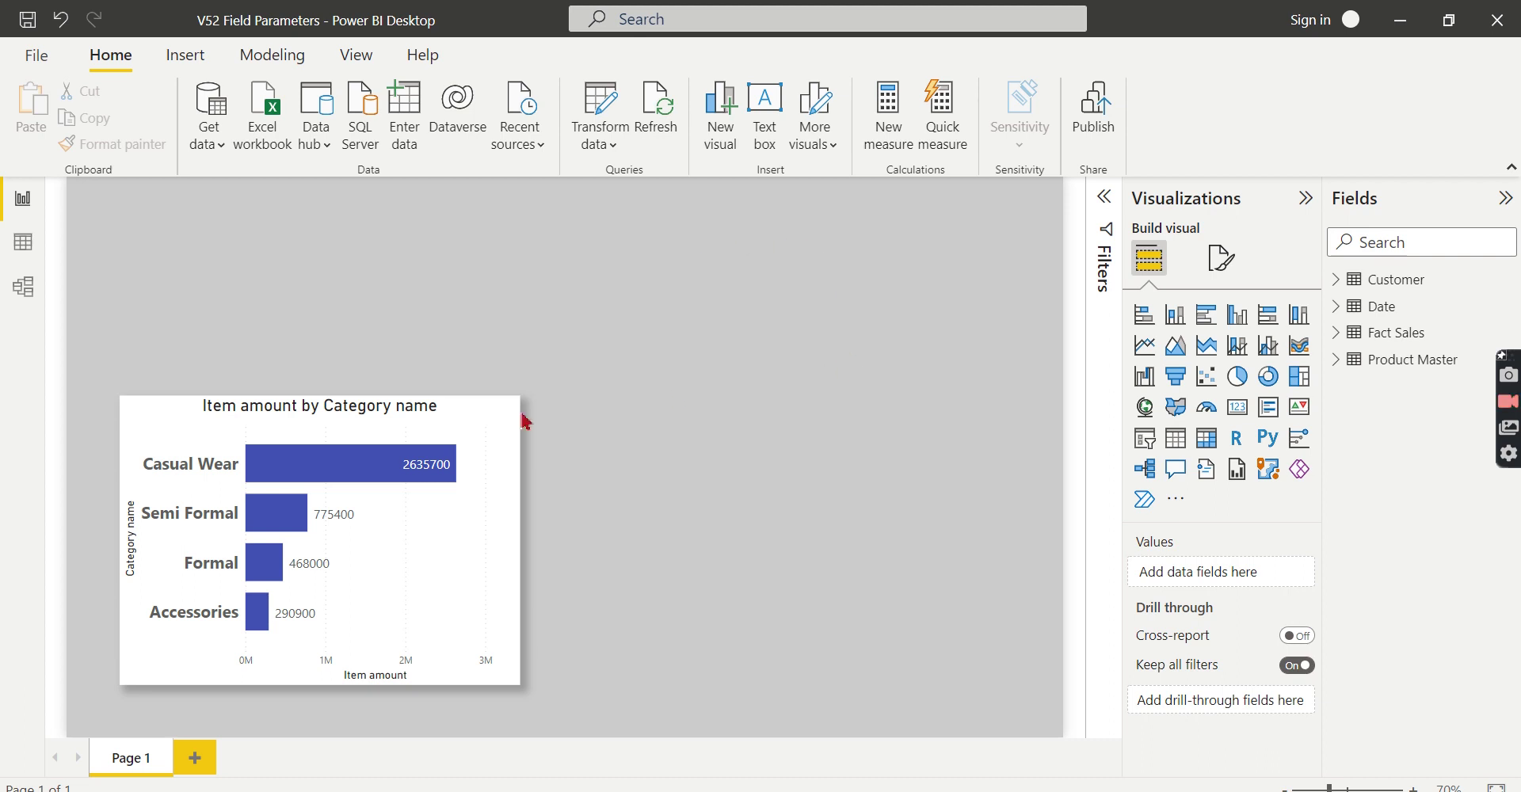
pyautogui.click(369, 418)
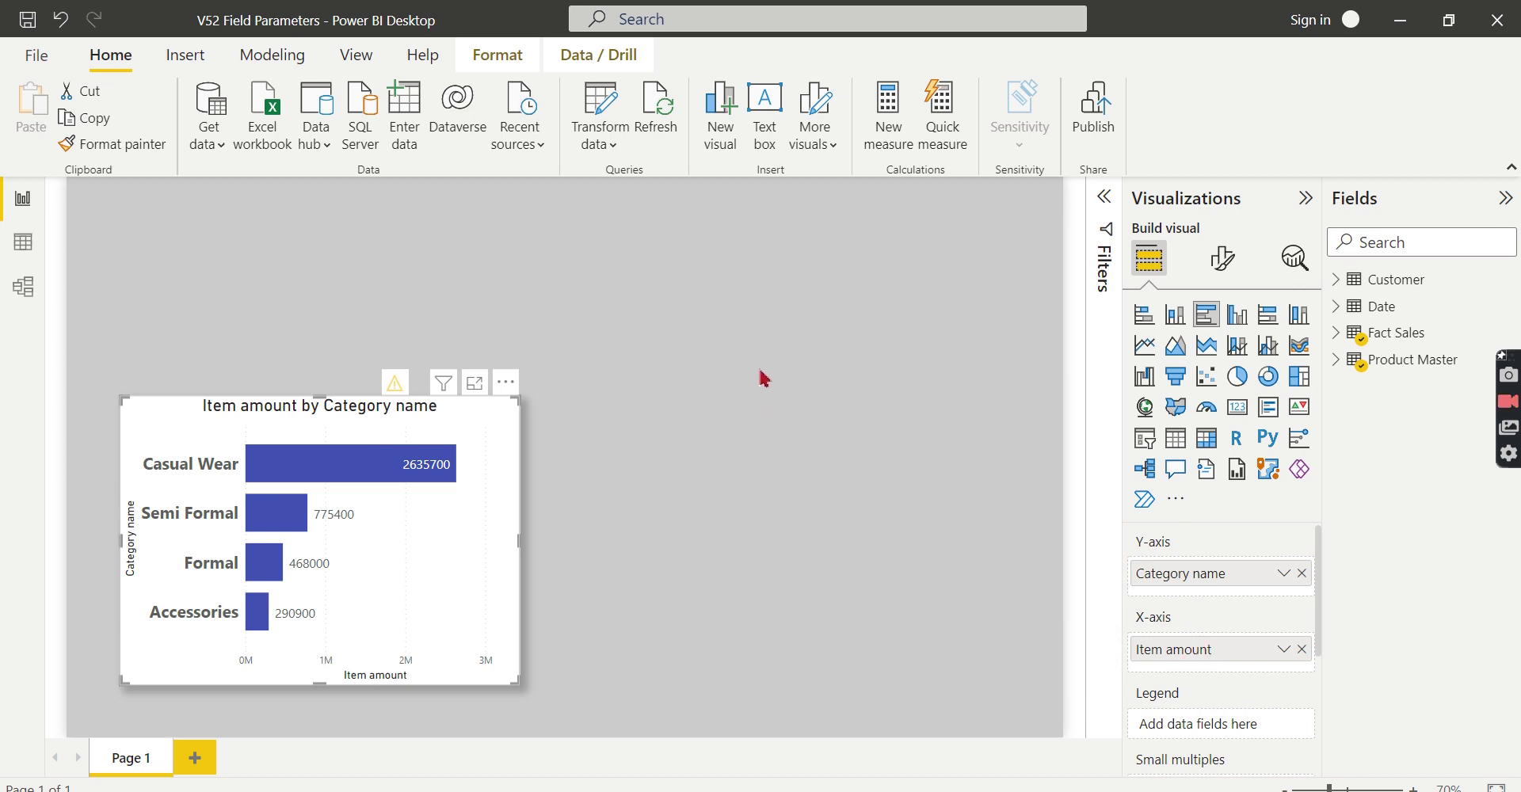
# Look over the Modeling new-parameter choices, then go to the File backstage.
pyautogui.click(305, 60)
pyautogui.click(444, 141)
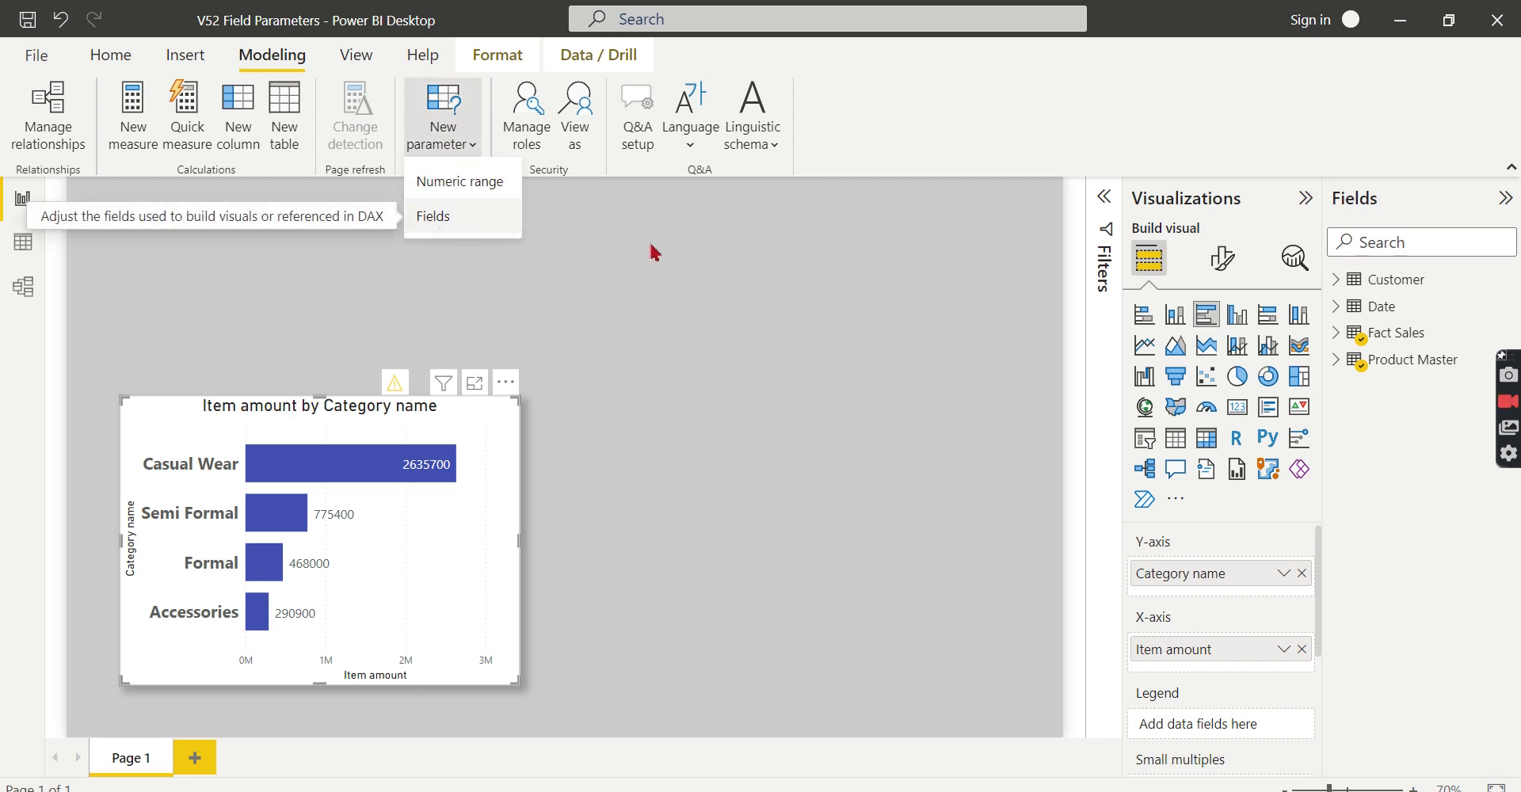
pyautogui.click(658, 291)
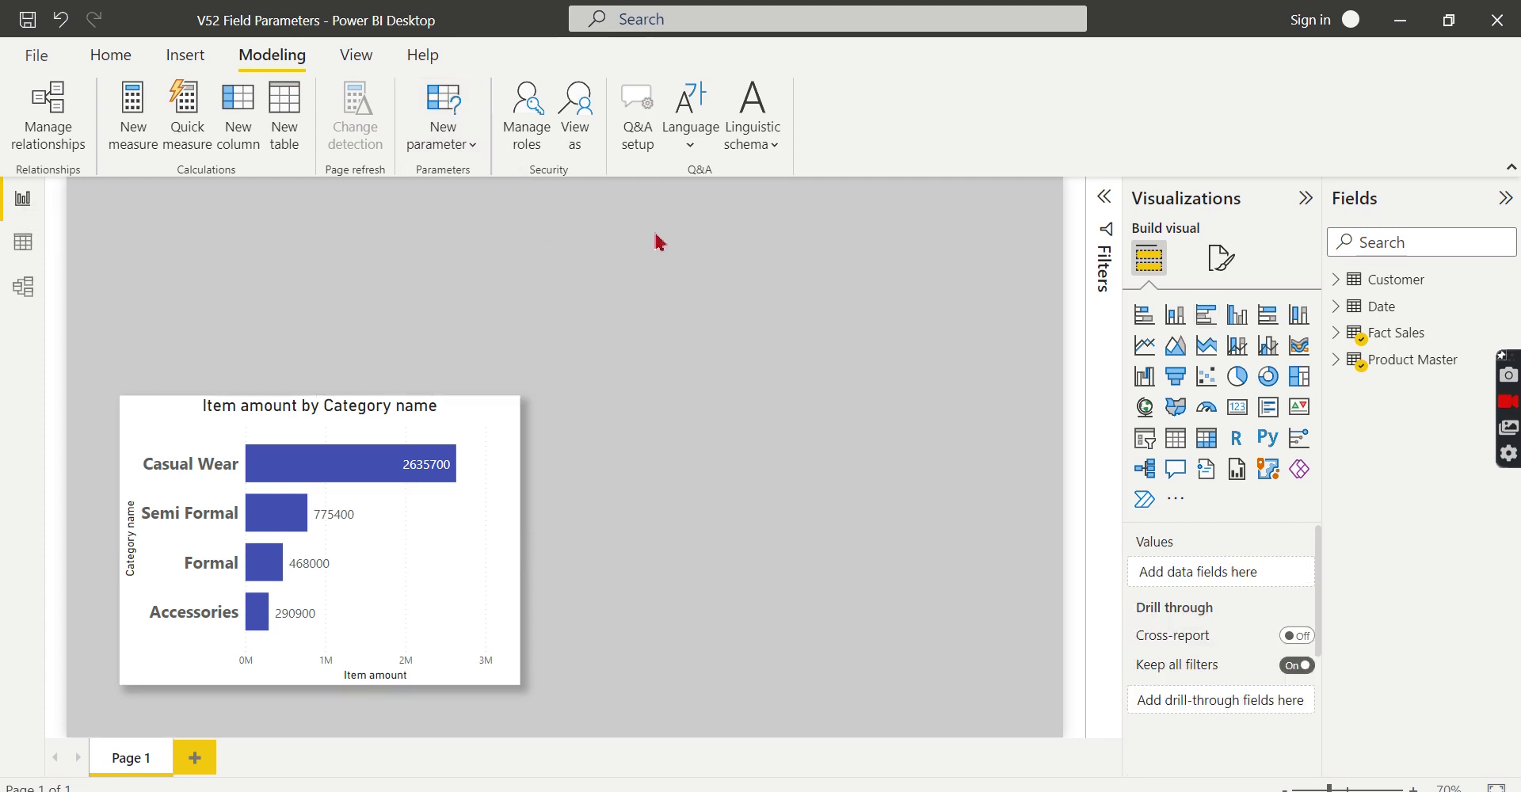
pyautogui.click(57, 61)
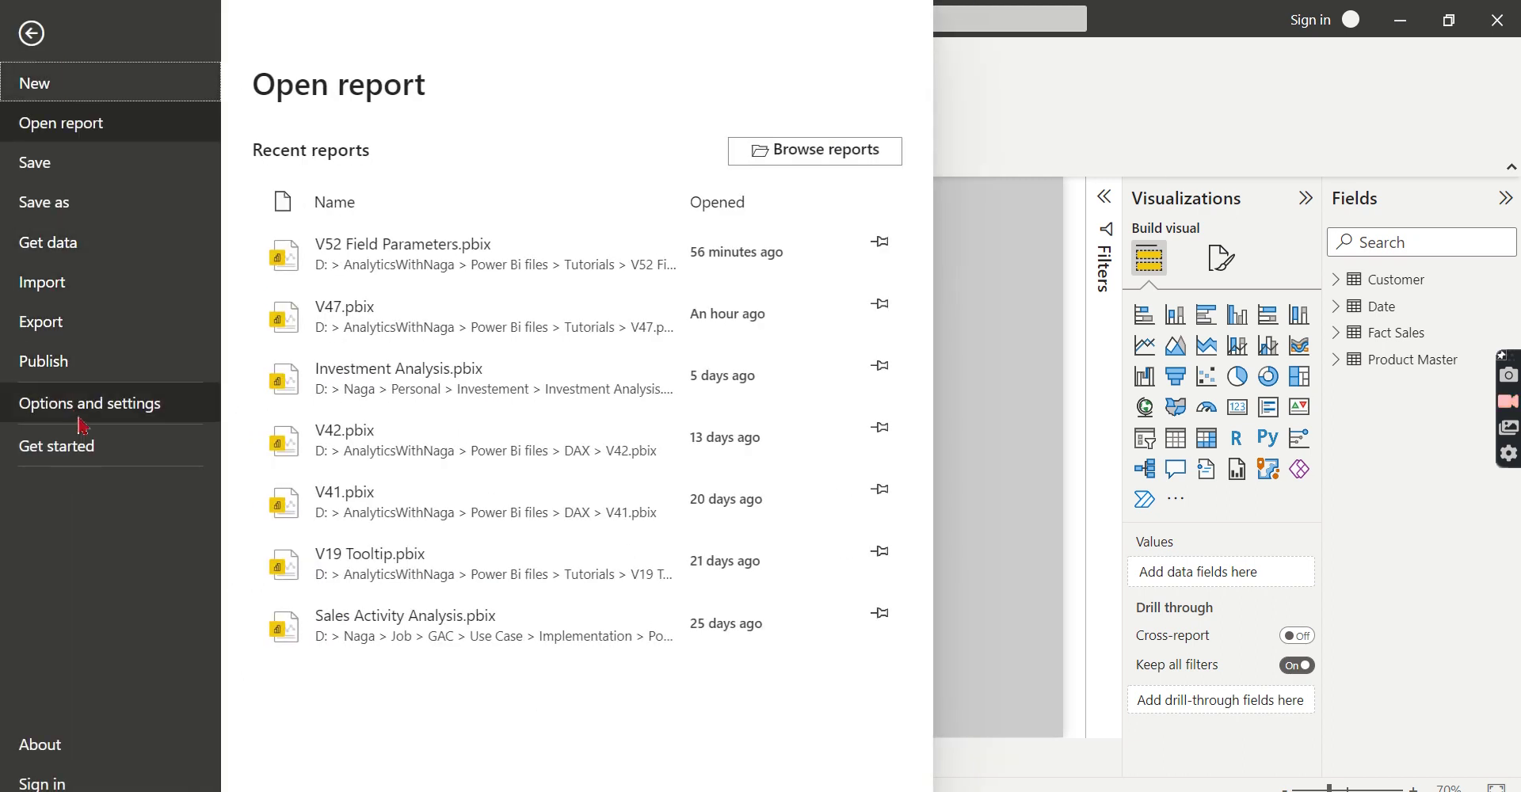
# Turn on the Field parameters preview feature in Options, then bring up the new-parameter choices.
pyautogui.click(79, 420)
pyautogui.click(432, 153)
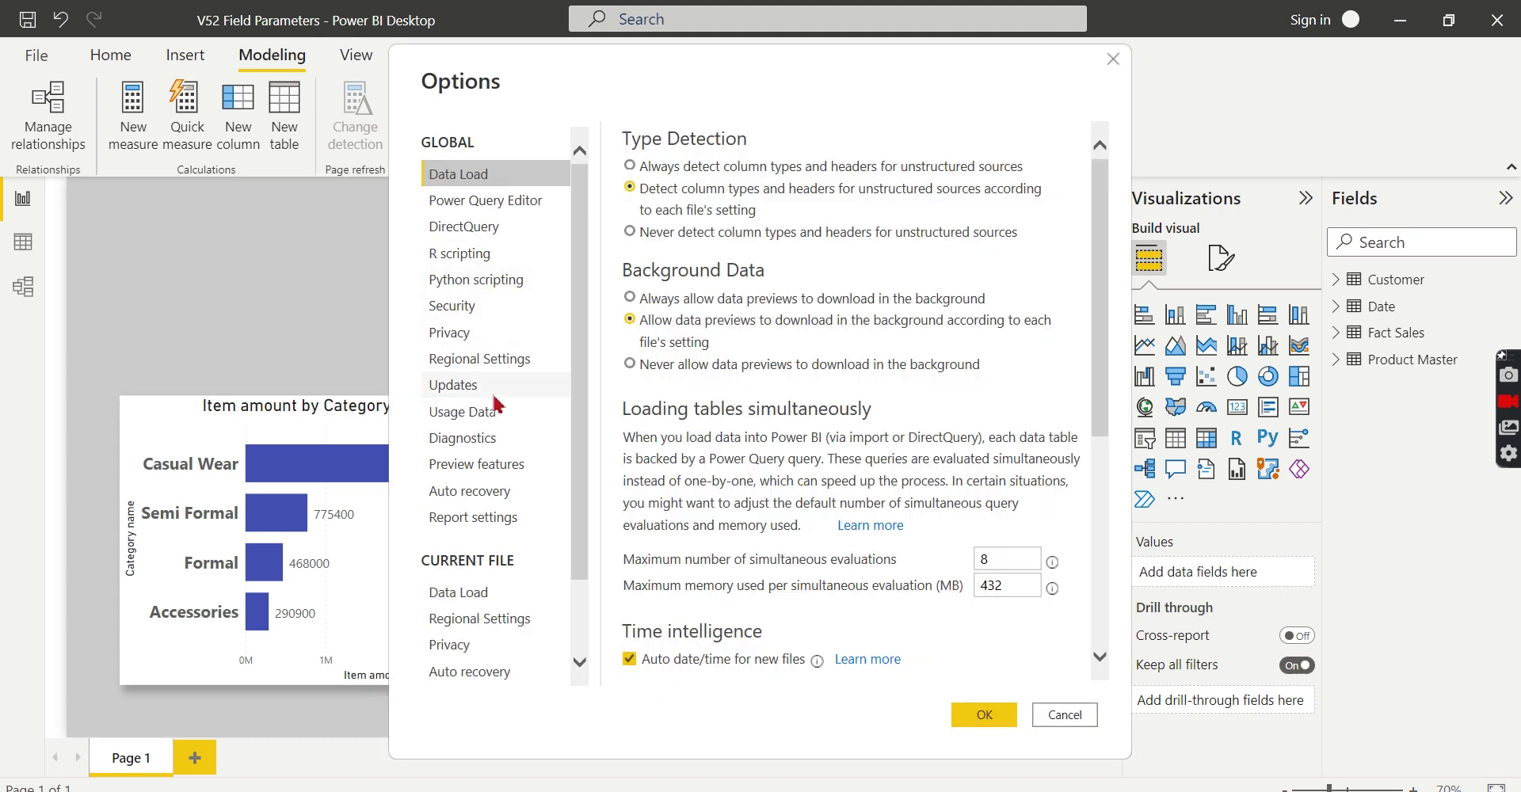
pyautogui.click(473, 463)
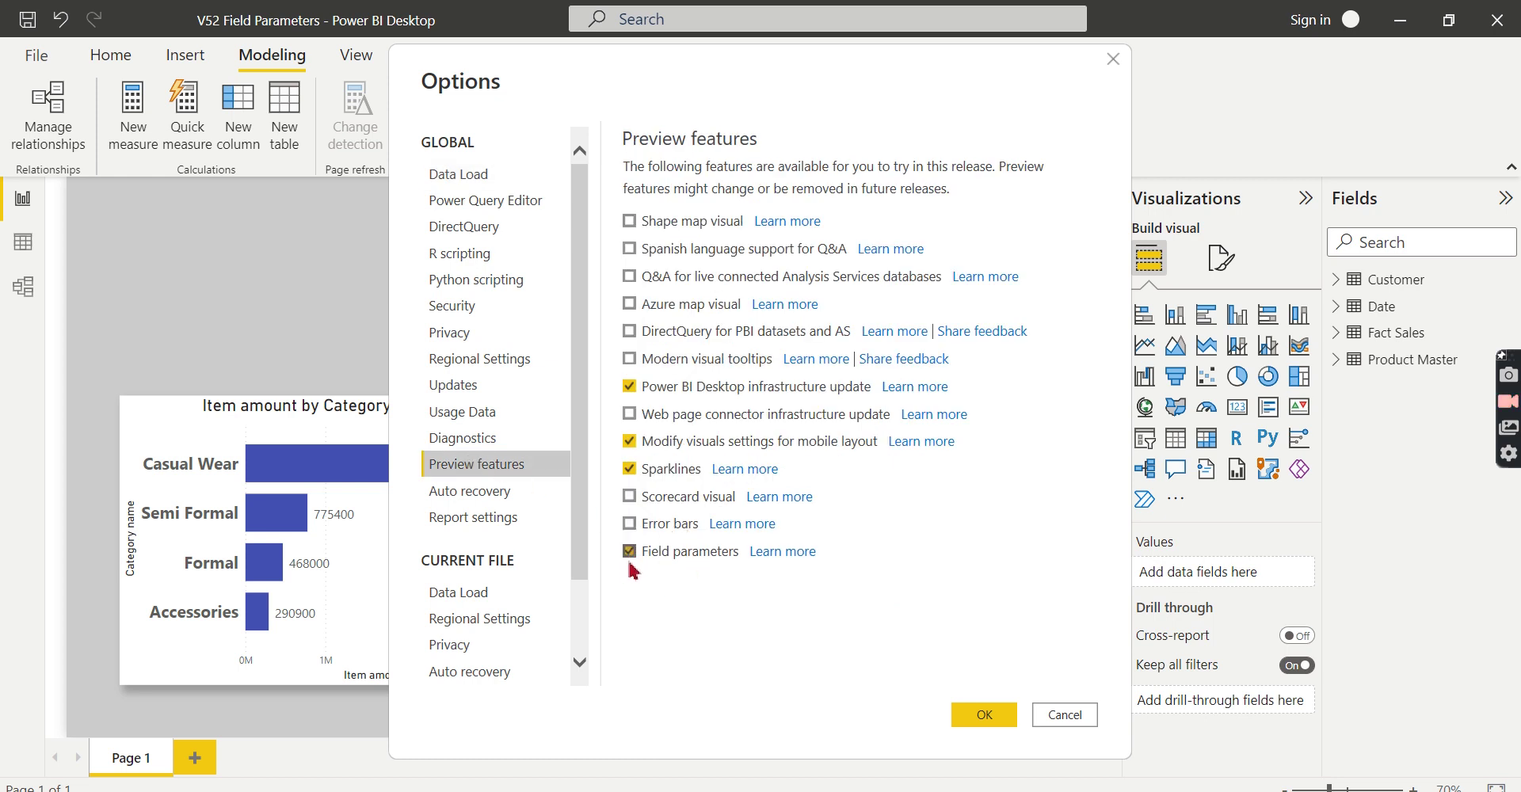
pyautogui.click(983, 716)
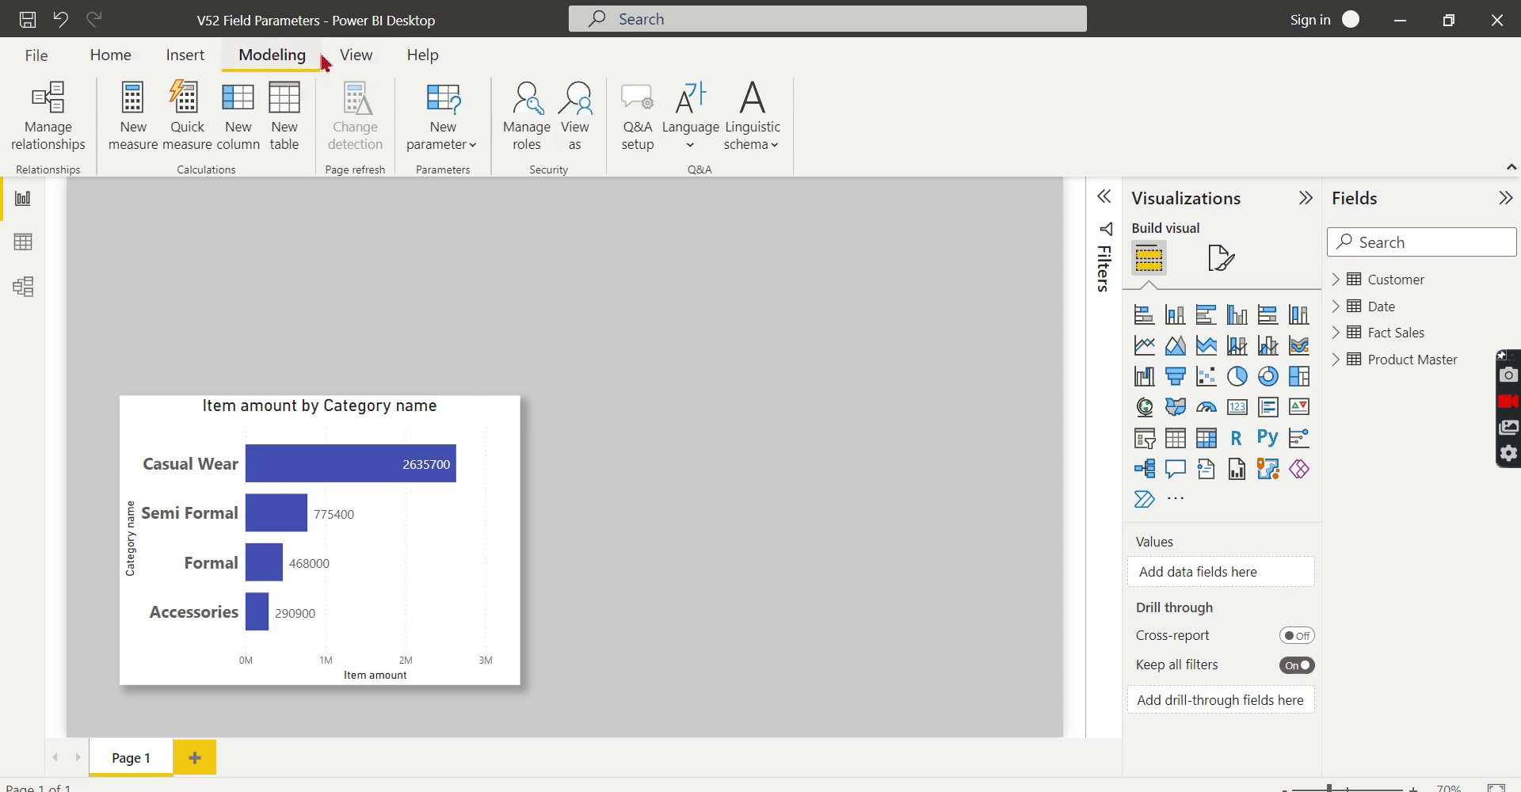
pyautogui.click(451, 147)
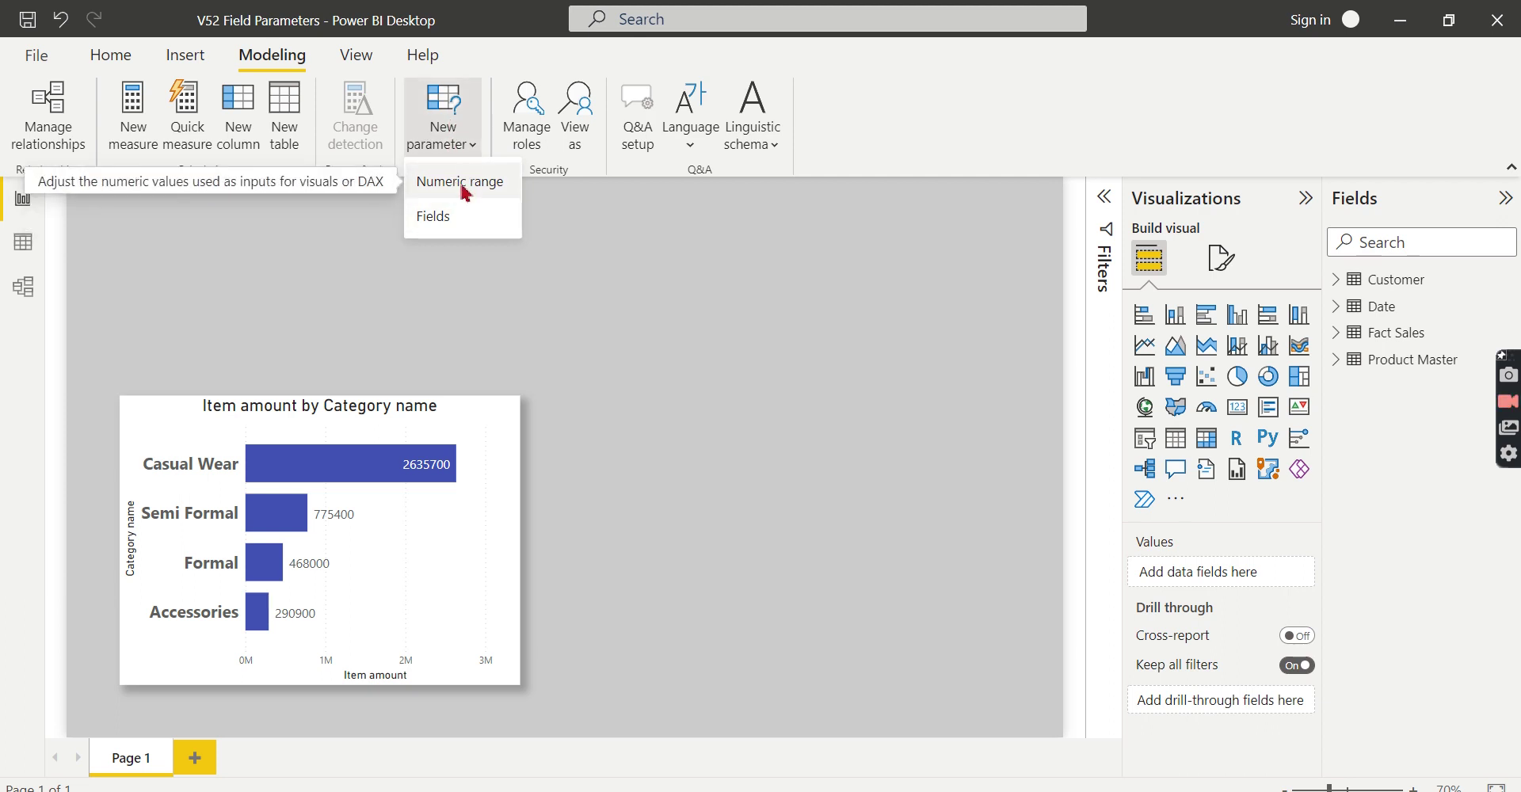
# Start a Fields parameter and name it DynamicDimension.
pyautogui.click(445, 226)
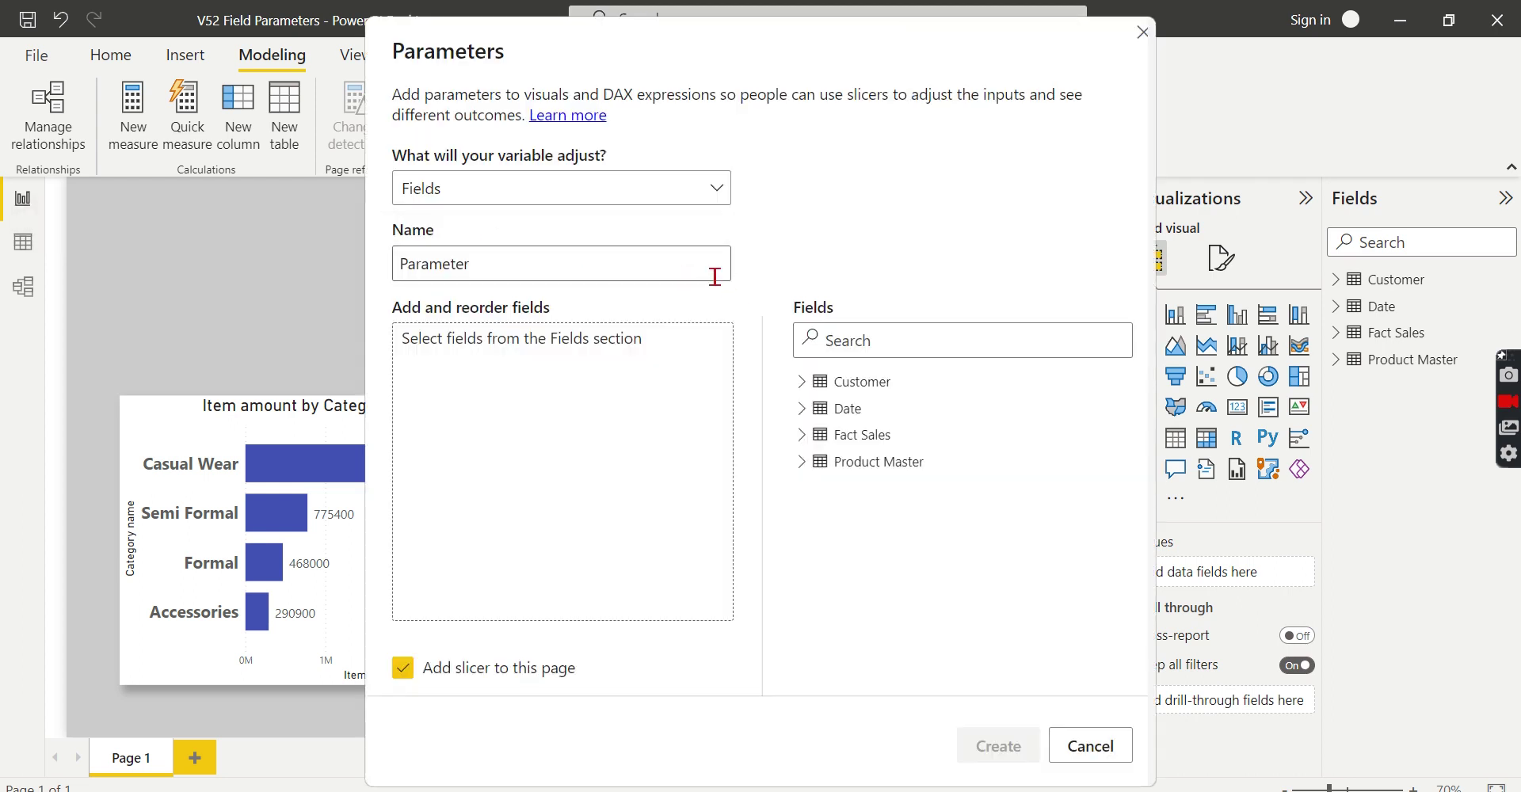
pyautogui.doubleClick(504, 269)
pyautogui.write('d')
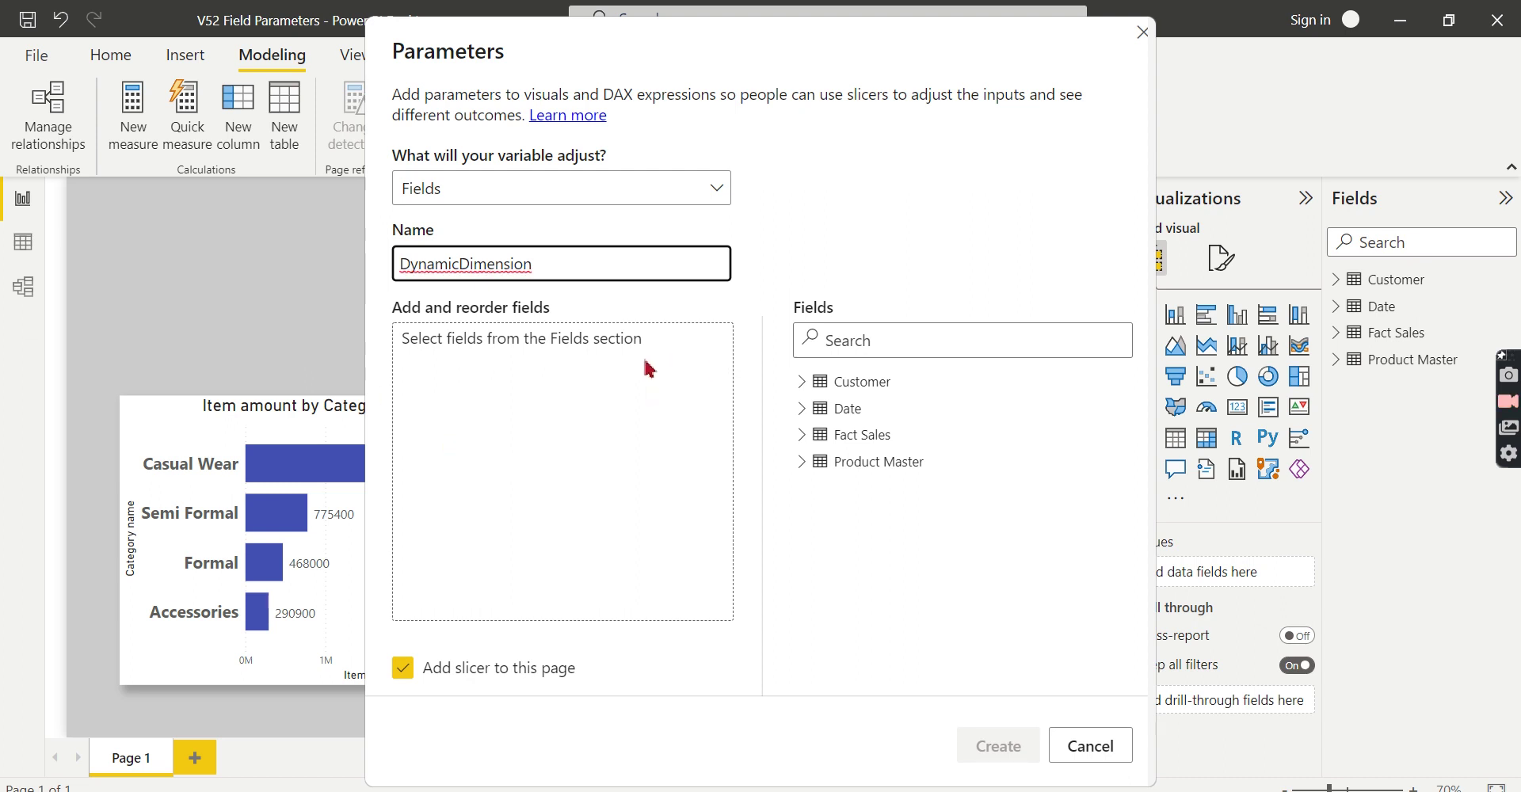
pyautogui.click(507, 339)
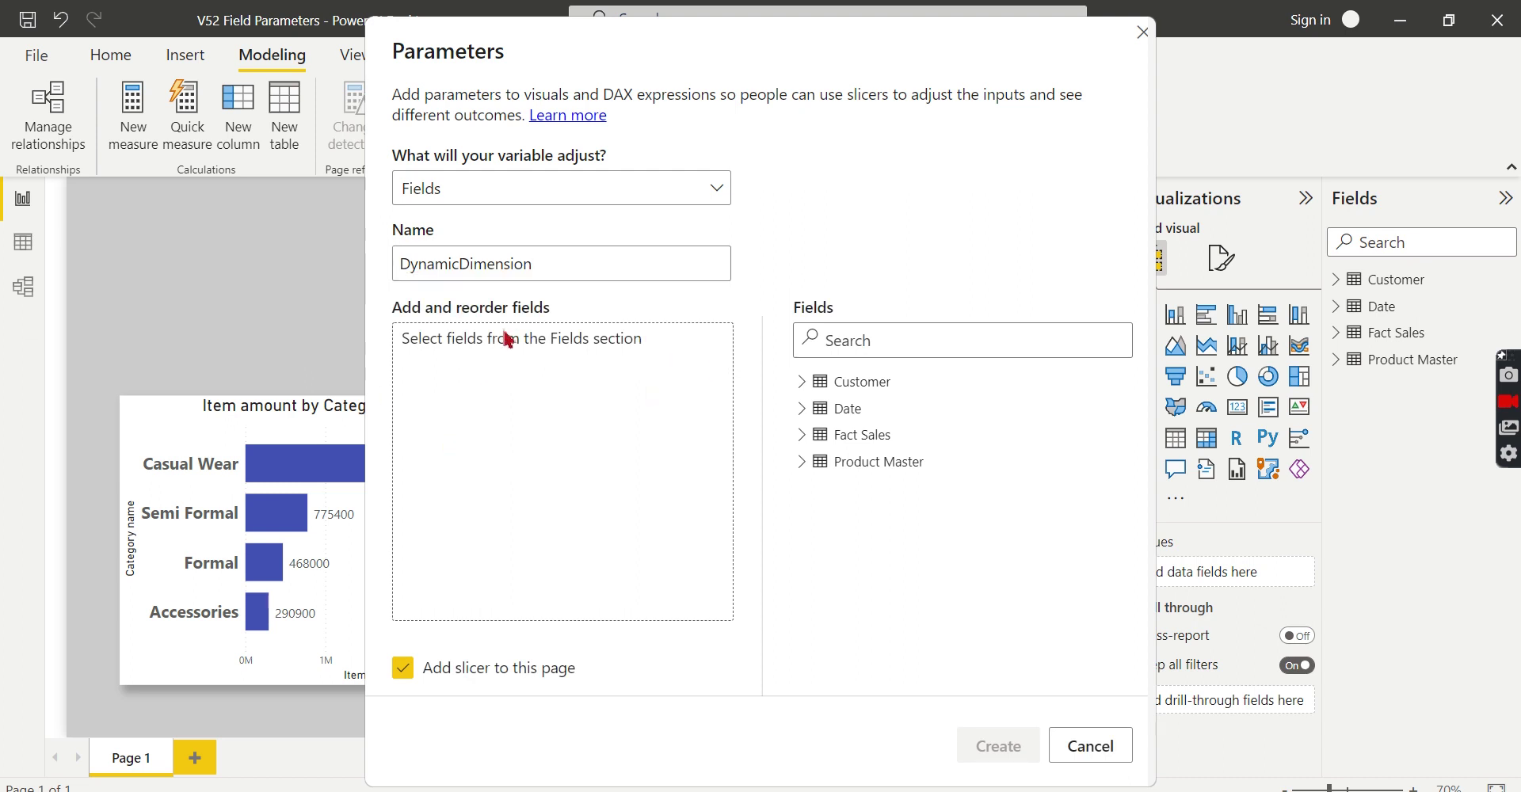
# Add Category name, Parent Brand and Location, and create the parameter with its slicer.
pyautogui.click(802, 463)
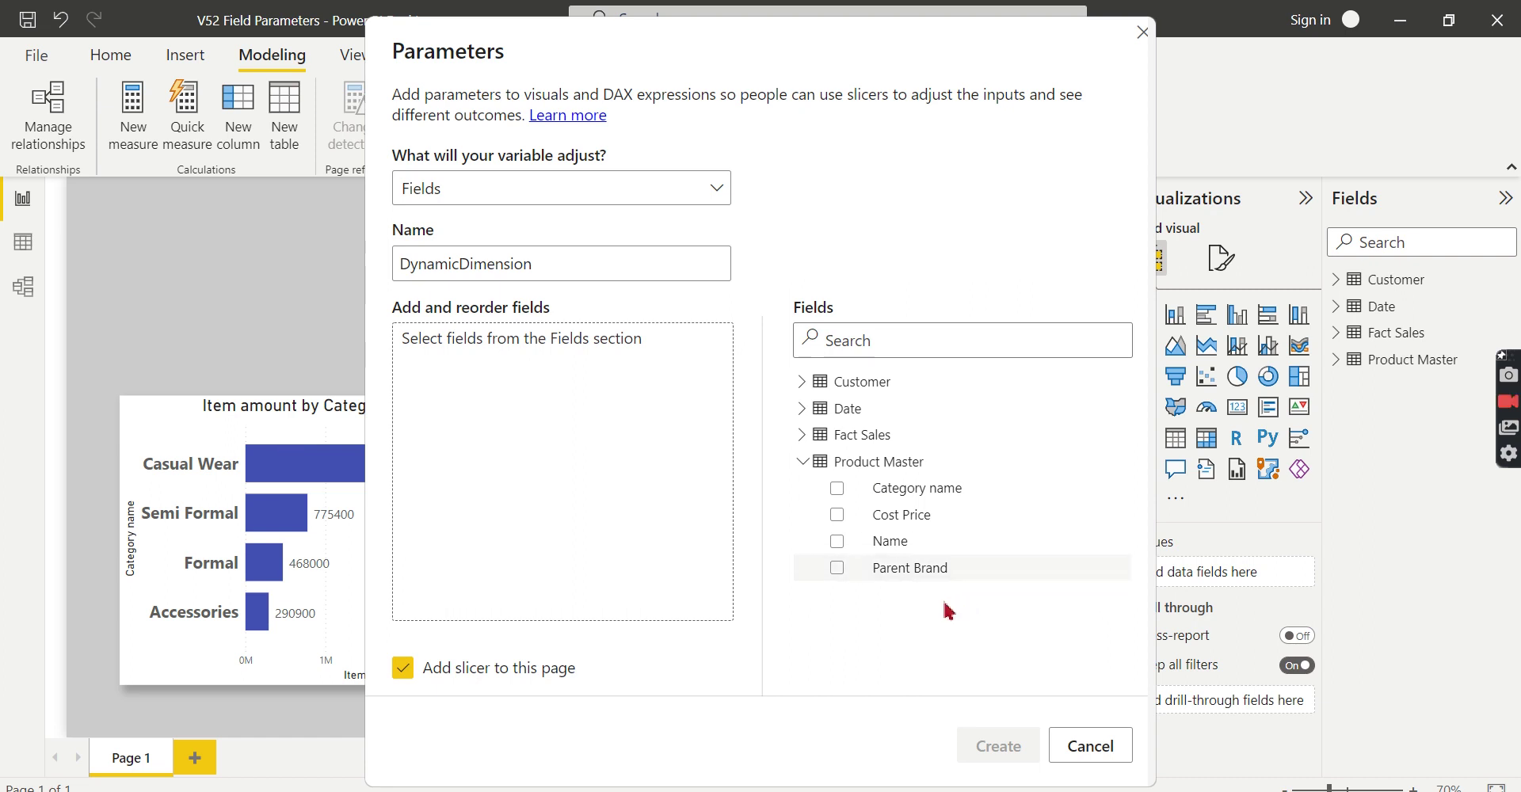
pyautogui.click(843, 490)
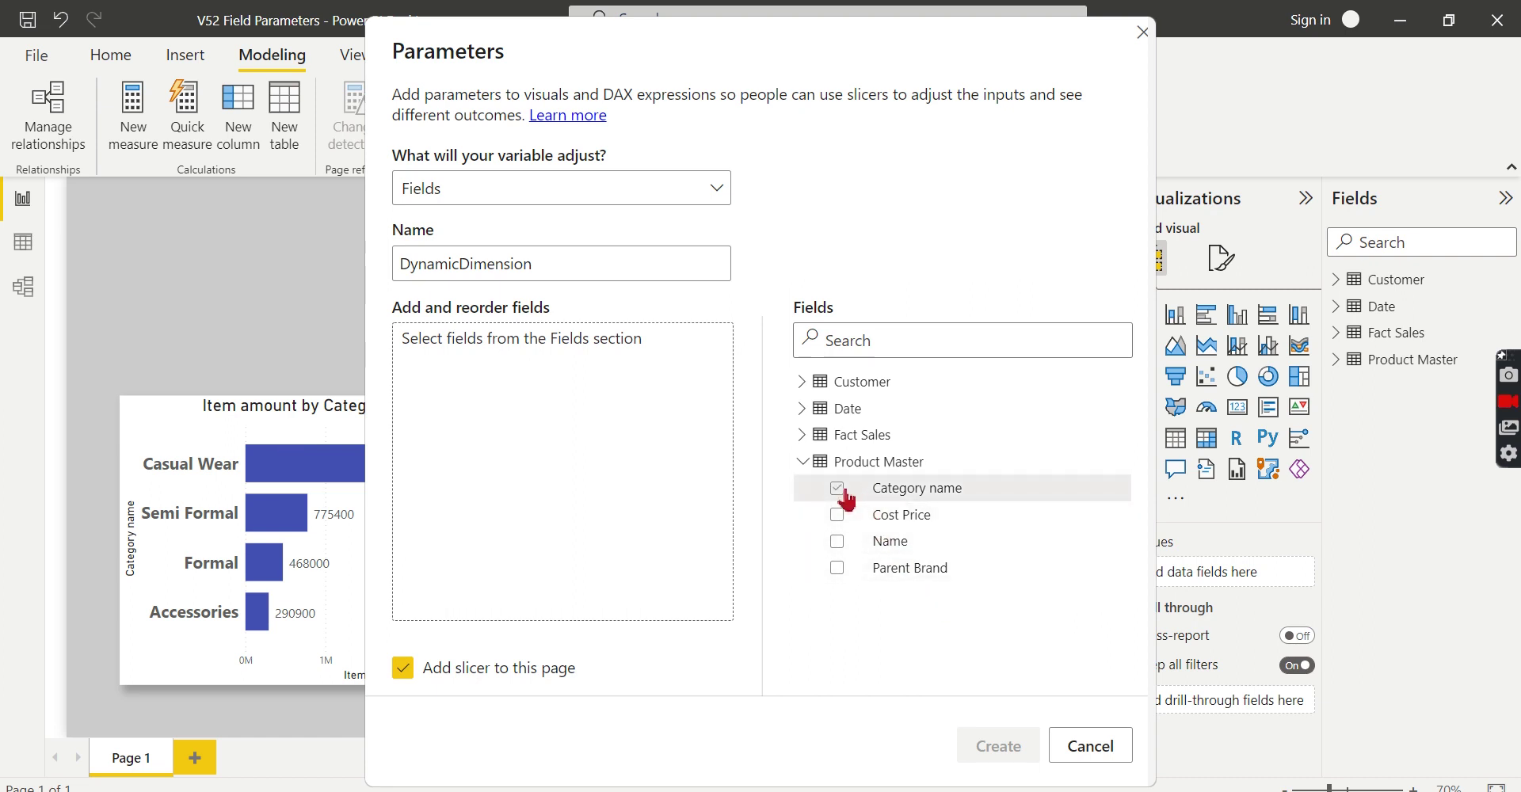
pyautogui.click(842, 491)
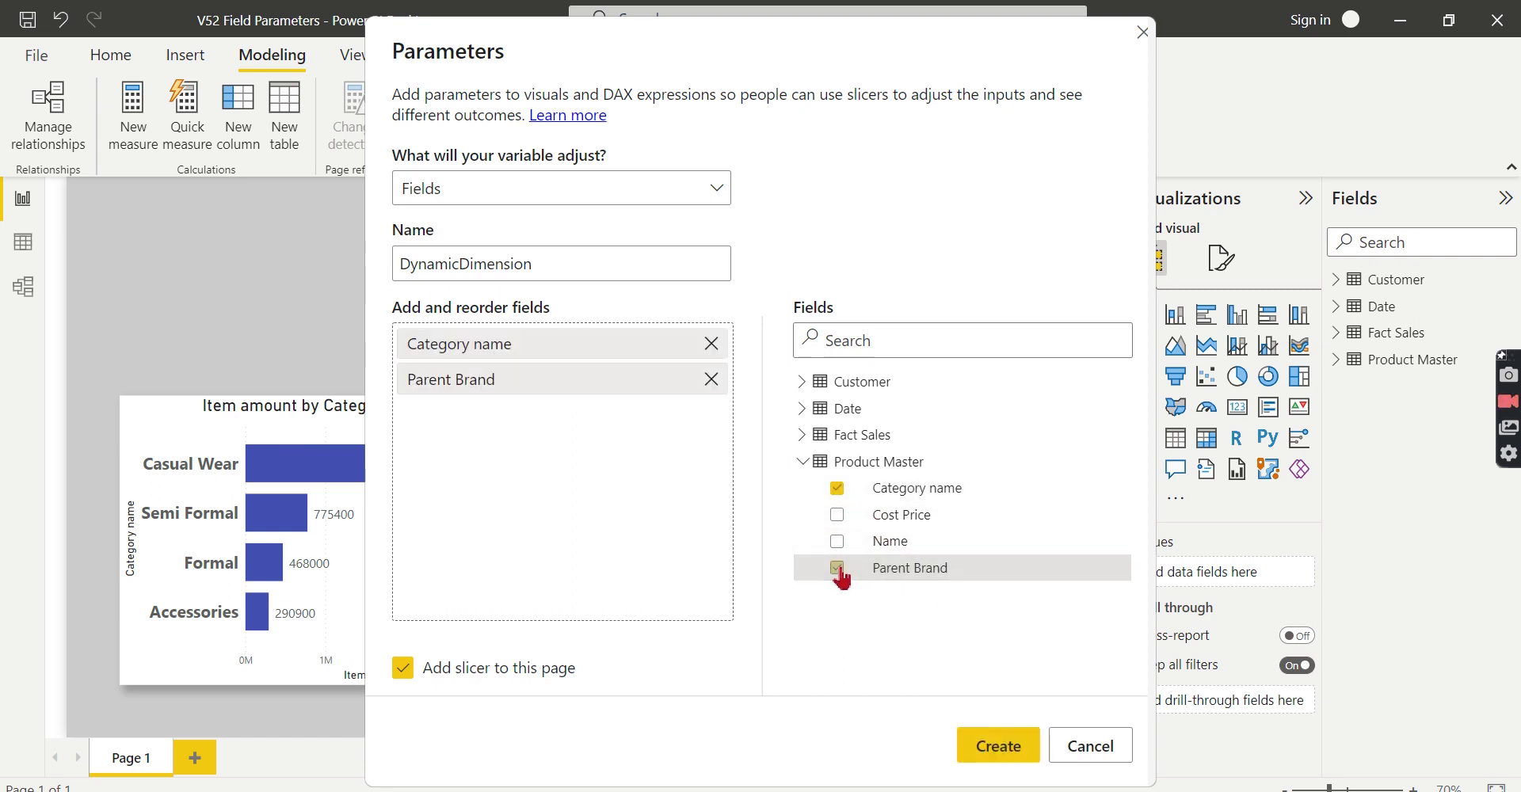
pyautogui.click(802, 435)
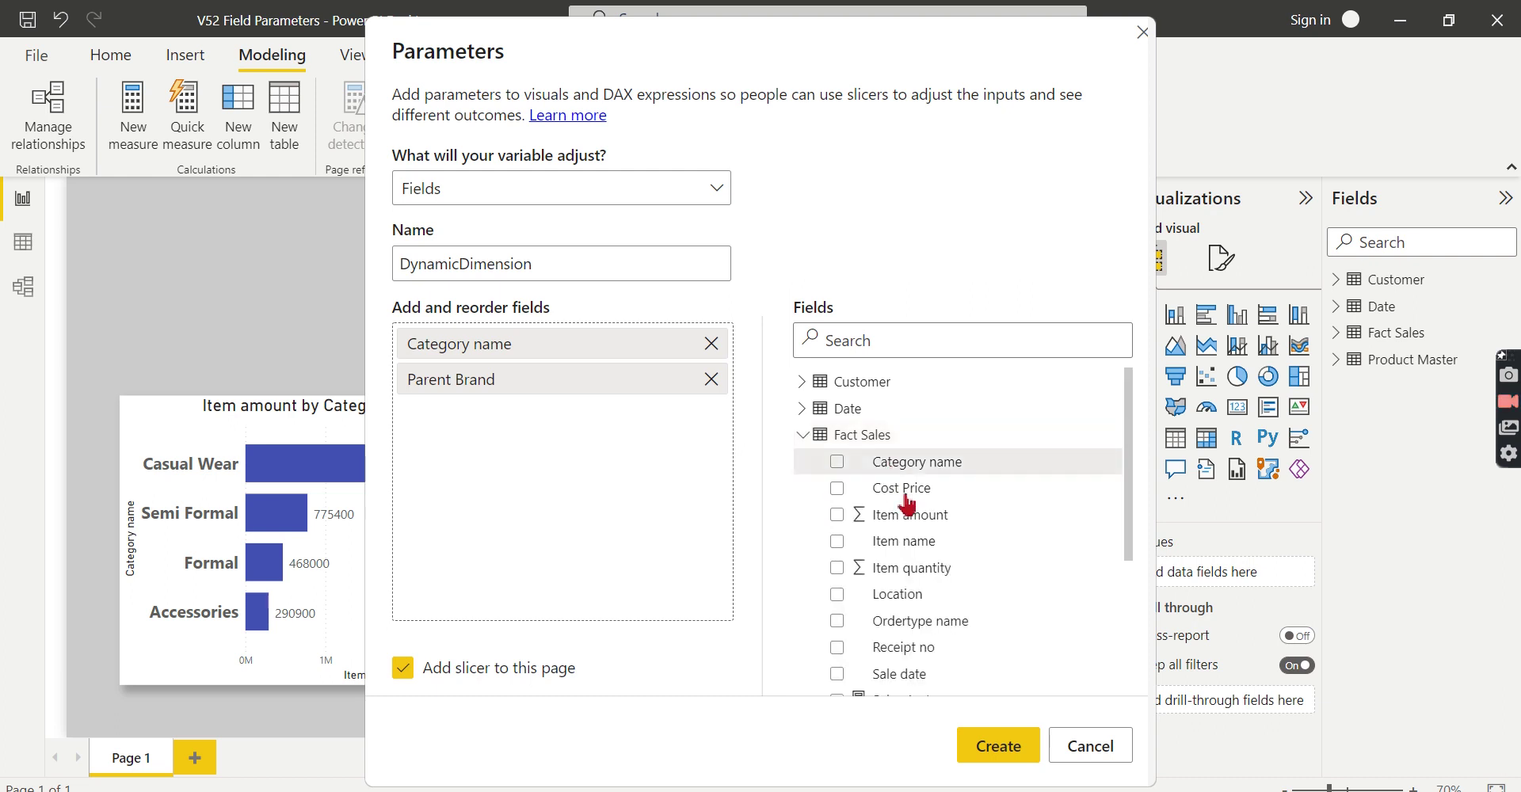
pyautogui.click(838, 596)
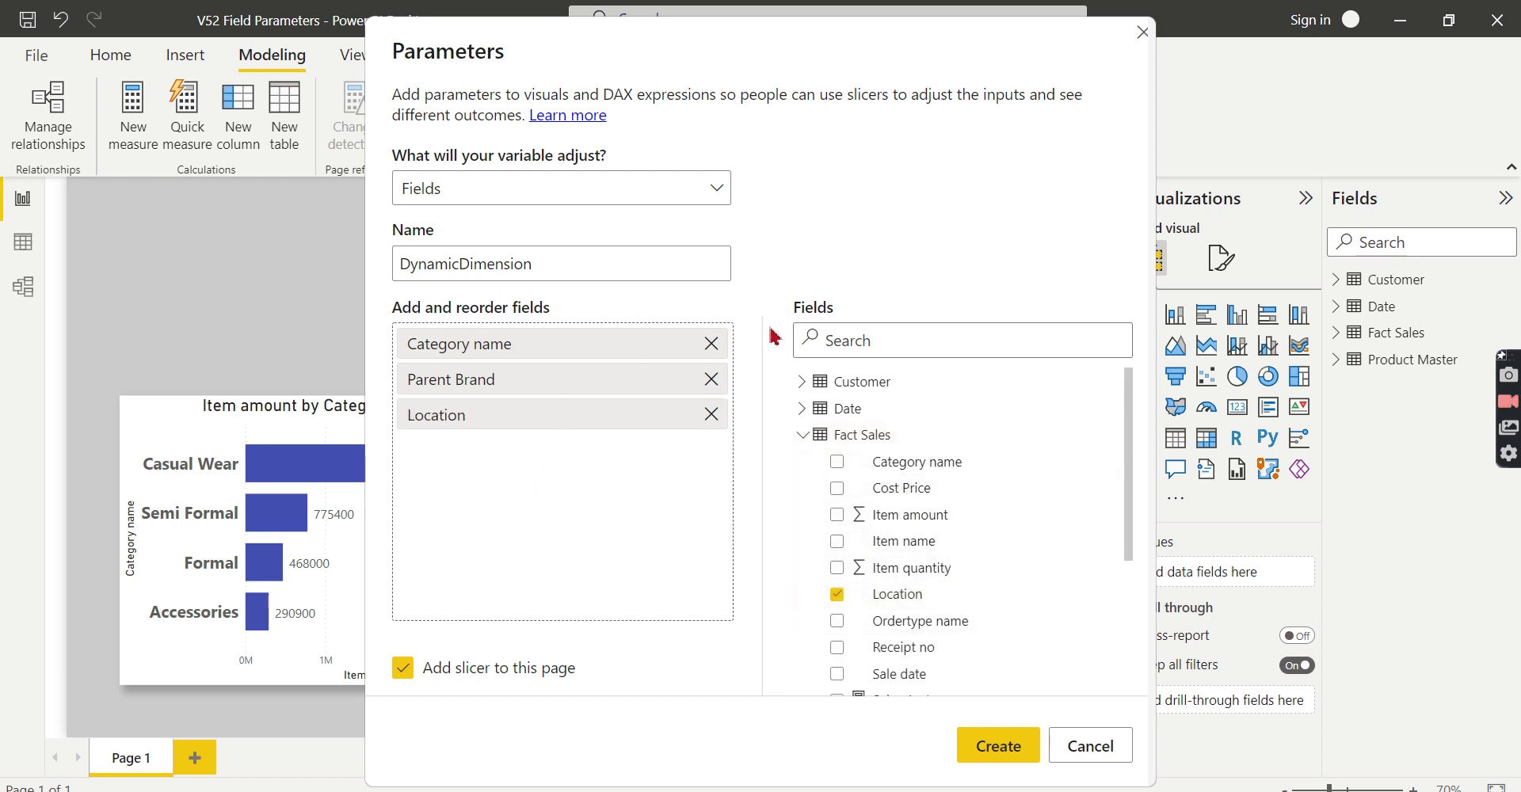
pyautogui.scroll(-1, 1015, 485)
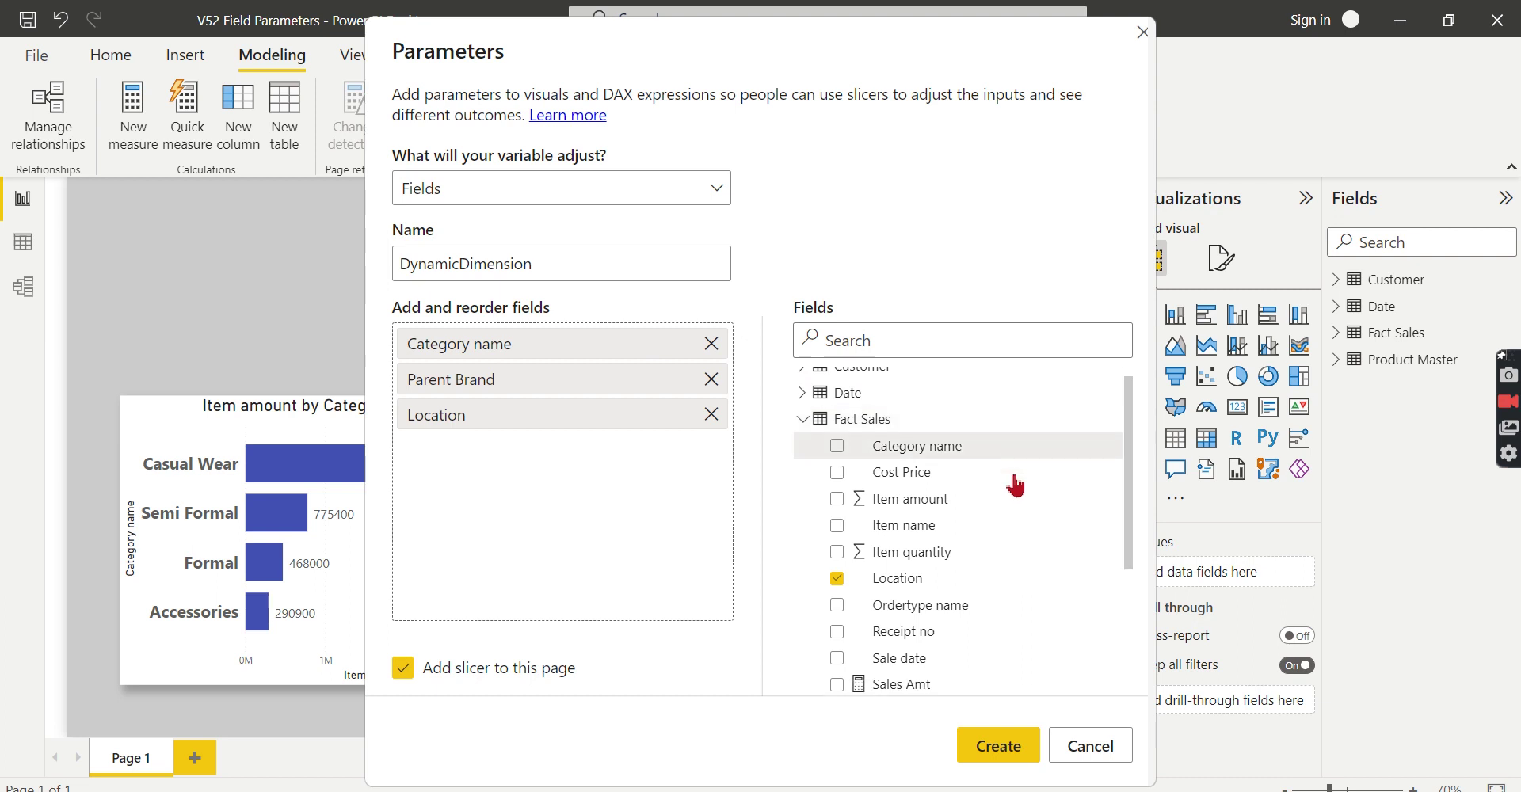
pyautogui.scroll(-3, 1015, 485)
pyautogui.scroll(2, 1019, 509)
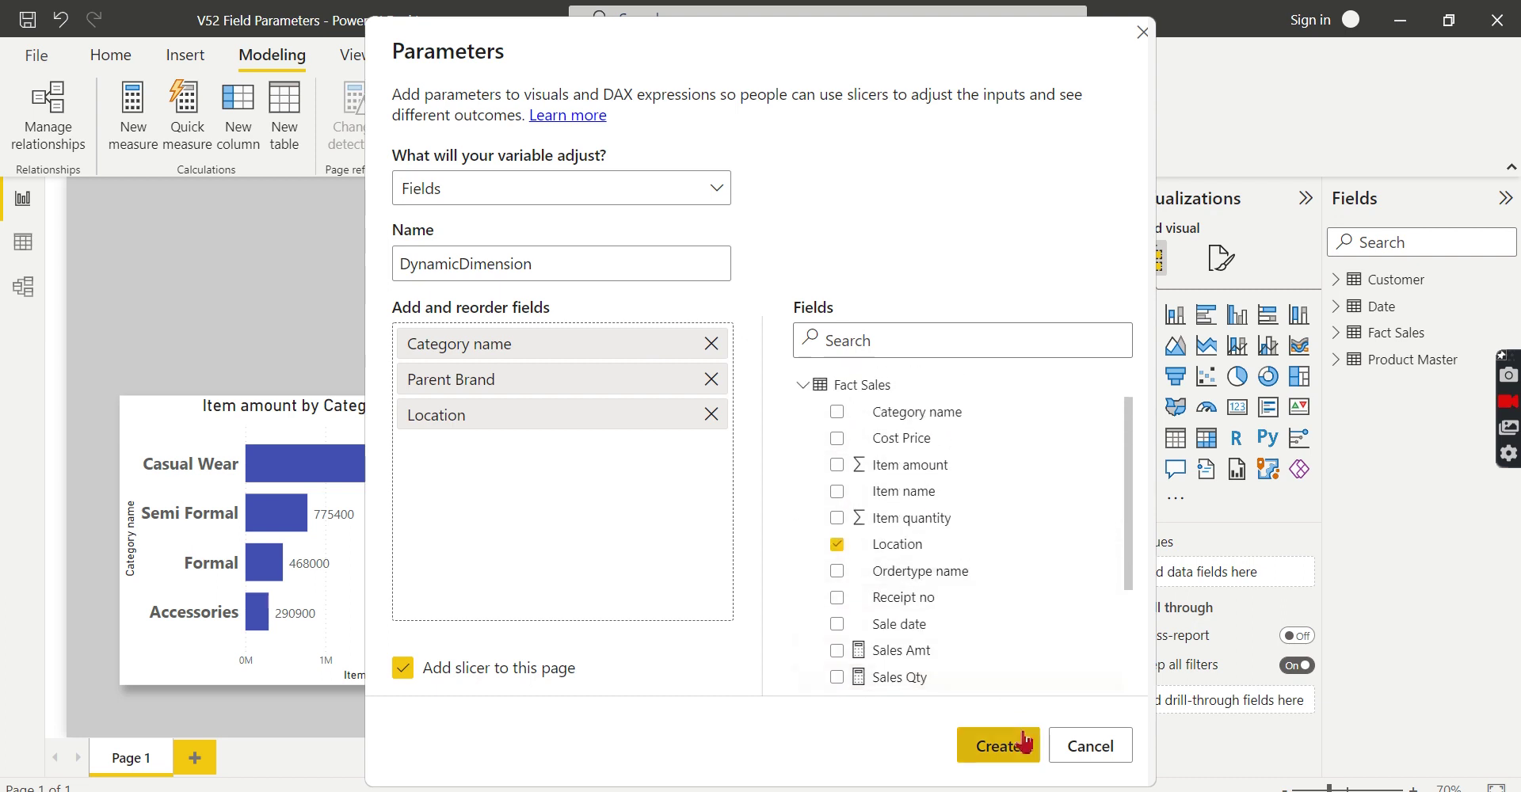
pyautogui.click(1009, 745)
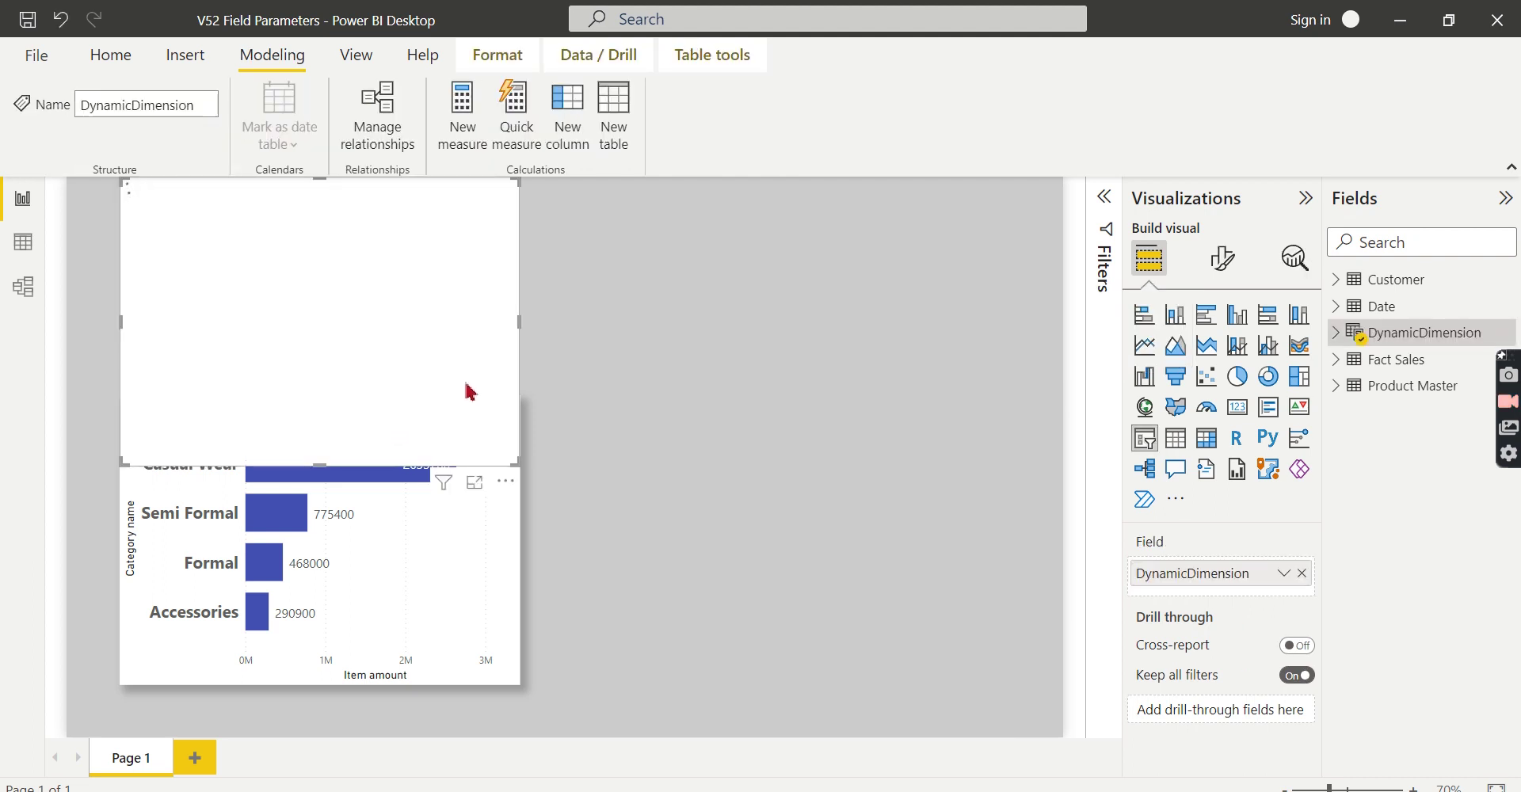
# Shrink the DynamicDimension slicer, place it right of the chart, and show its format settings.
pyautogui.click(631, 442)
pyautogui.click(476, 371)
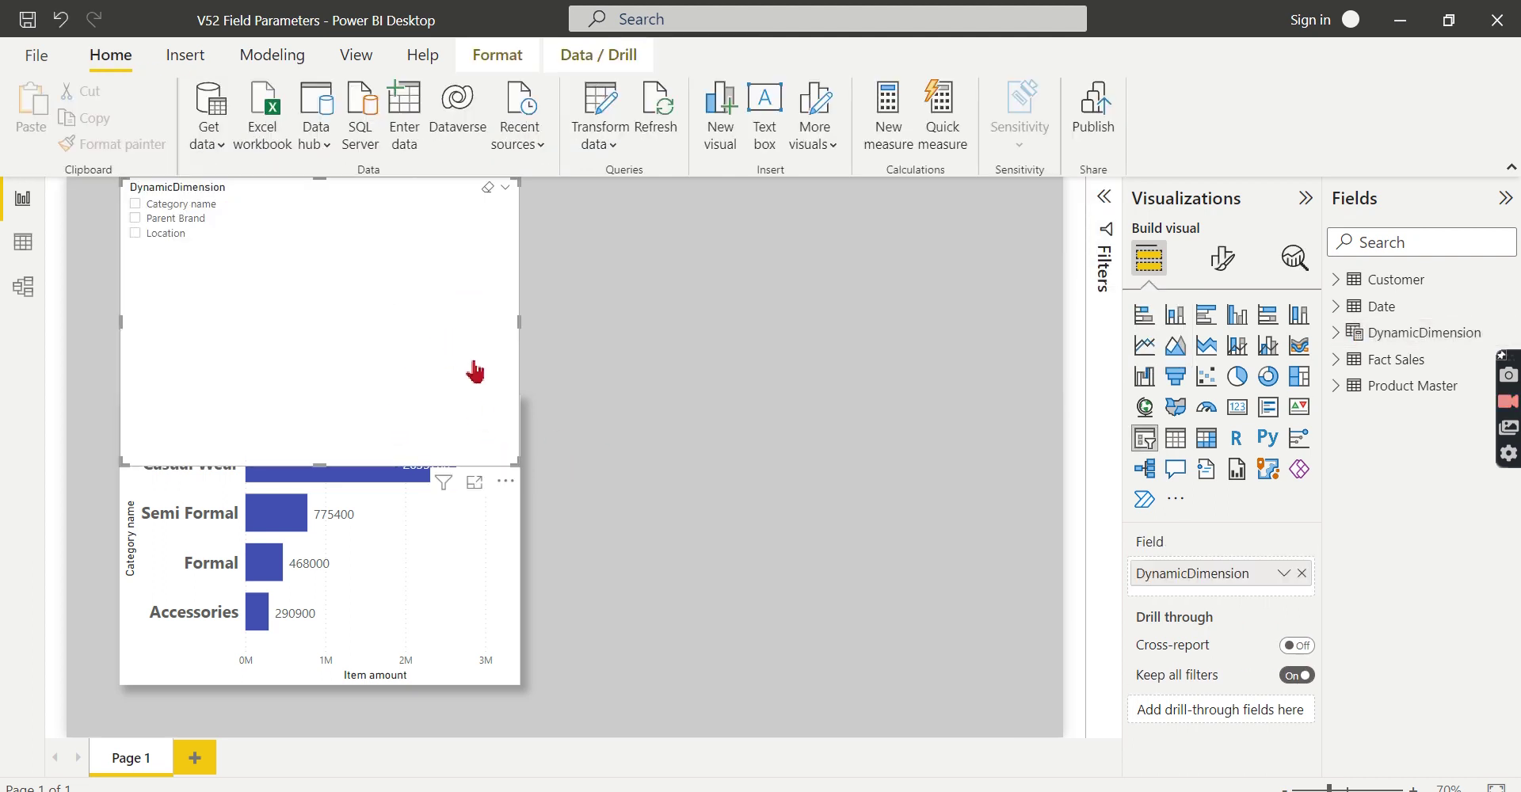
pyautogui.moveTo(519, 465); pyautogui.dragTo(464, 349)
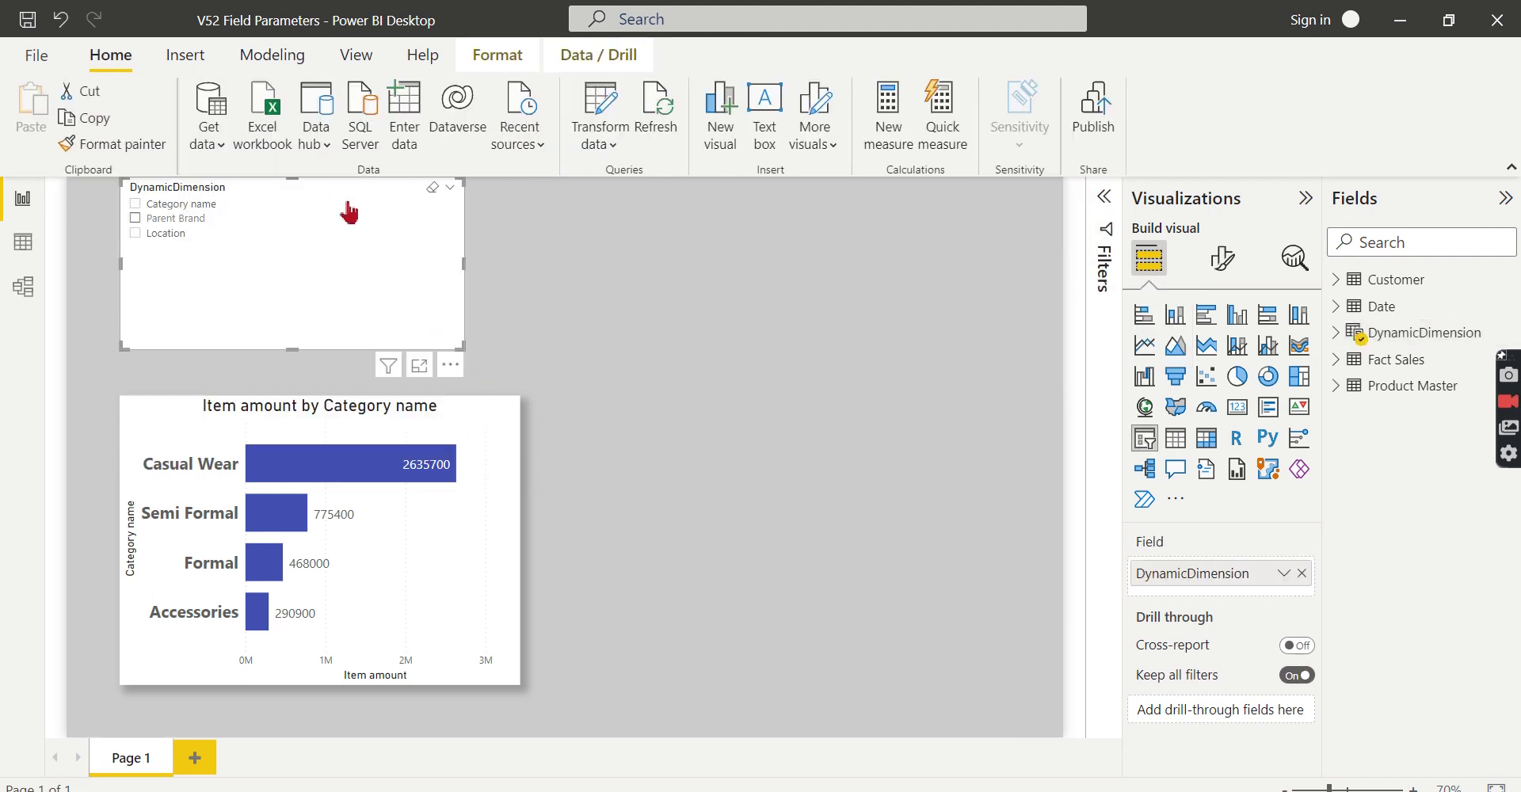
pyautogui.moveTo(340, 189); pyautogui.dragTo(880, 295)
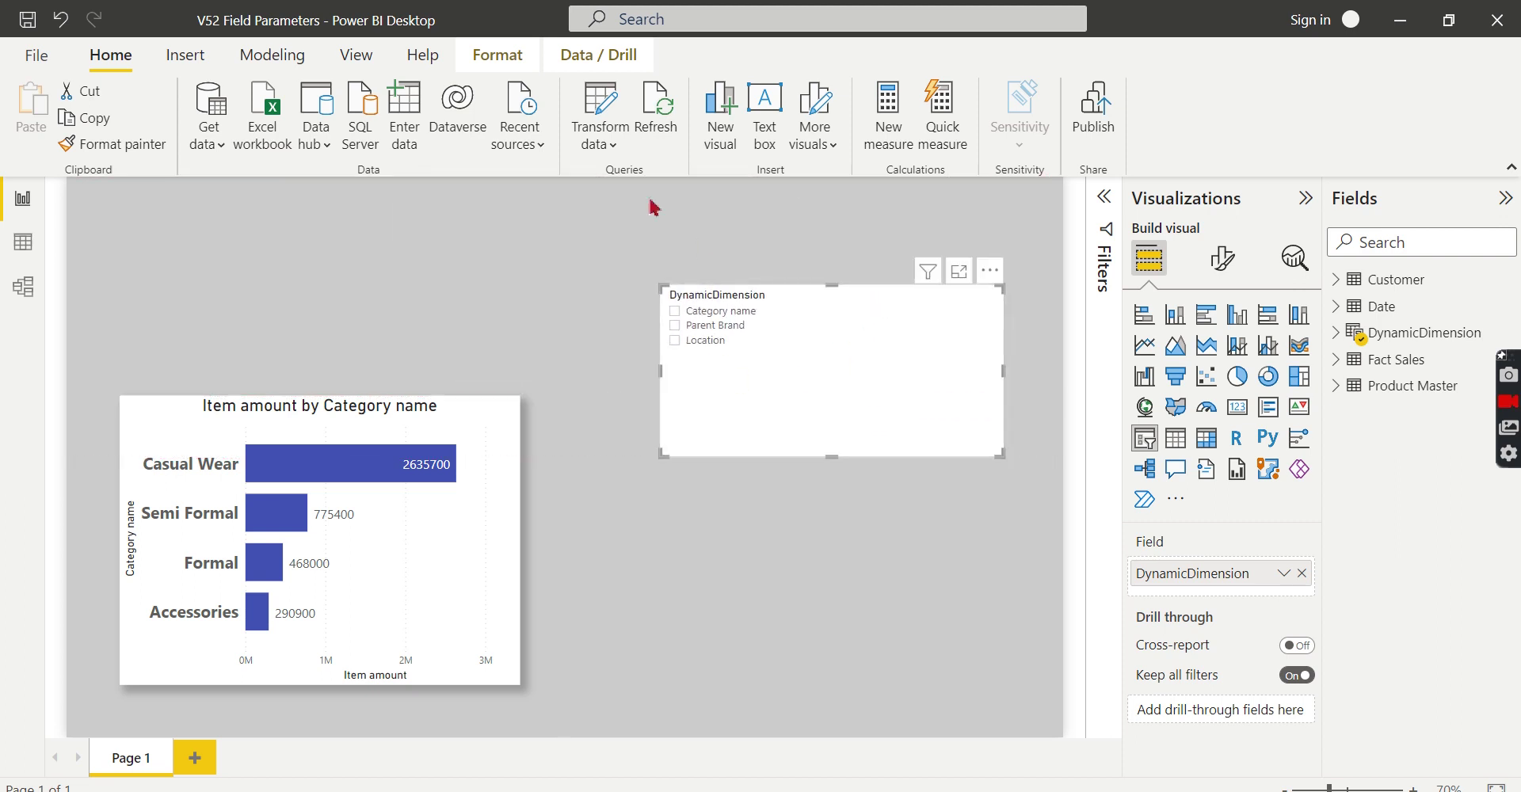
pyautogui.moveTo(444, 404); pyautogui.dragTo(450, 329)
pyautogui.moveTo(761, 298)
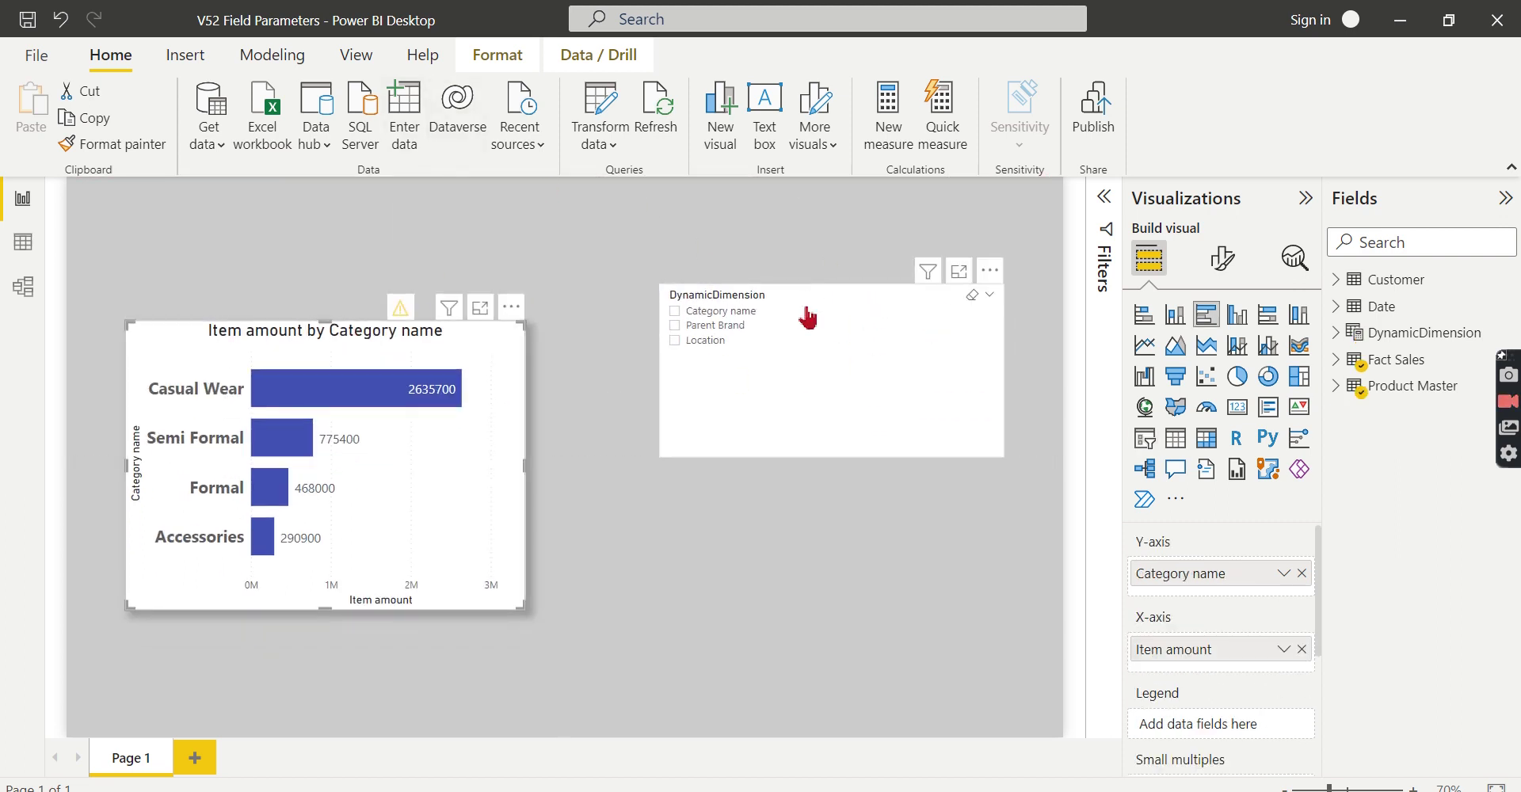
pyautogui.click(813, 307)
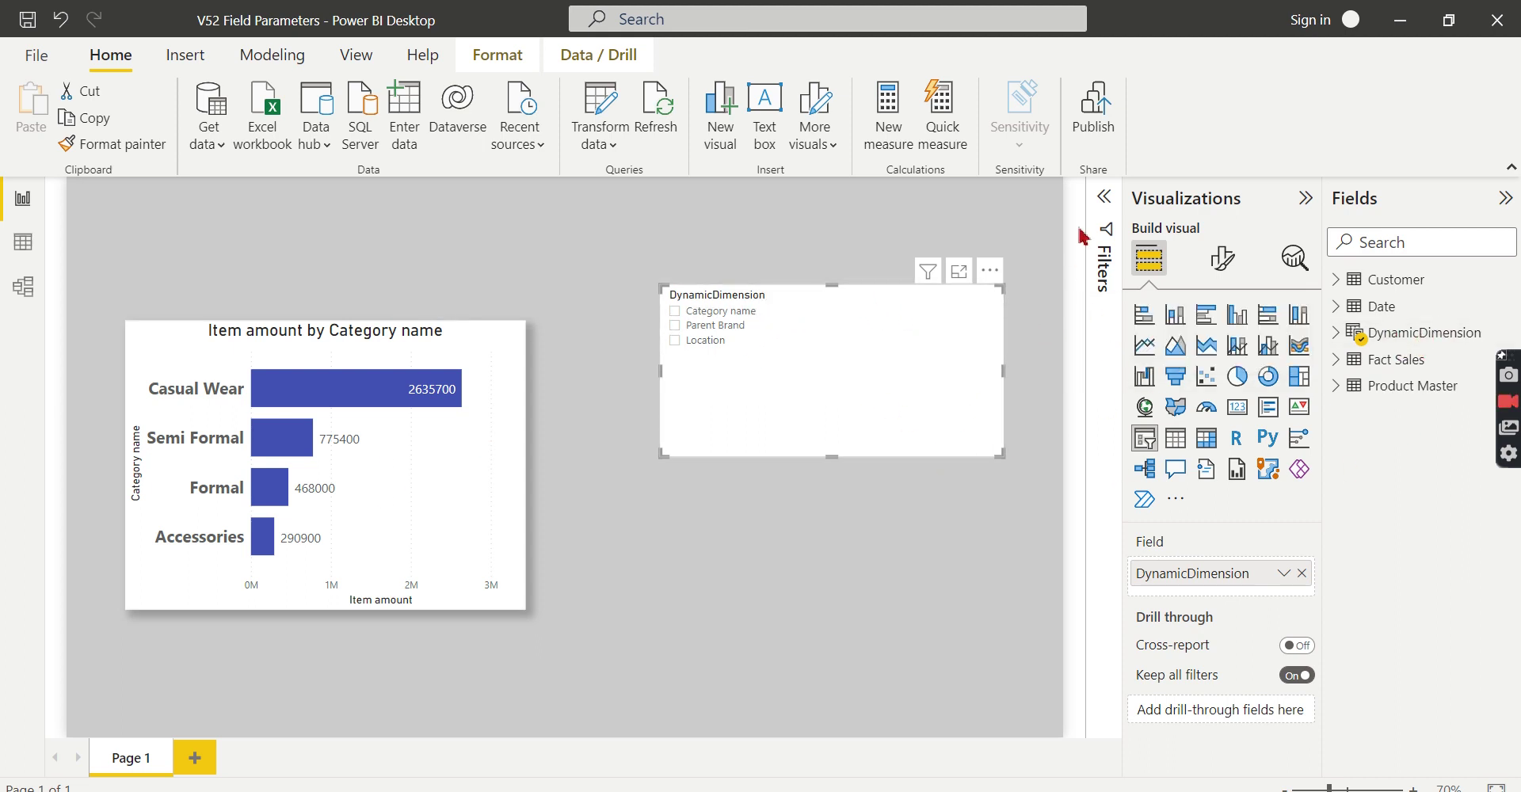
pyautogui.click(1222, 259)
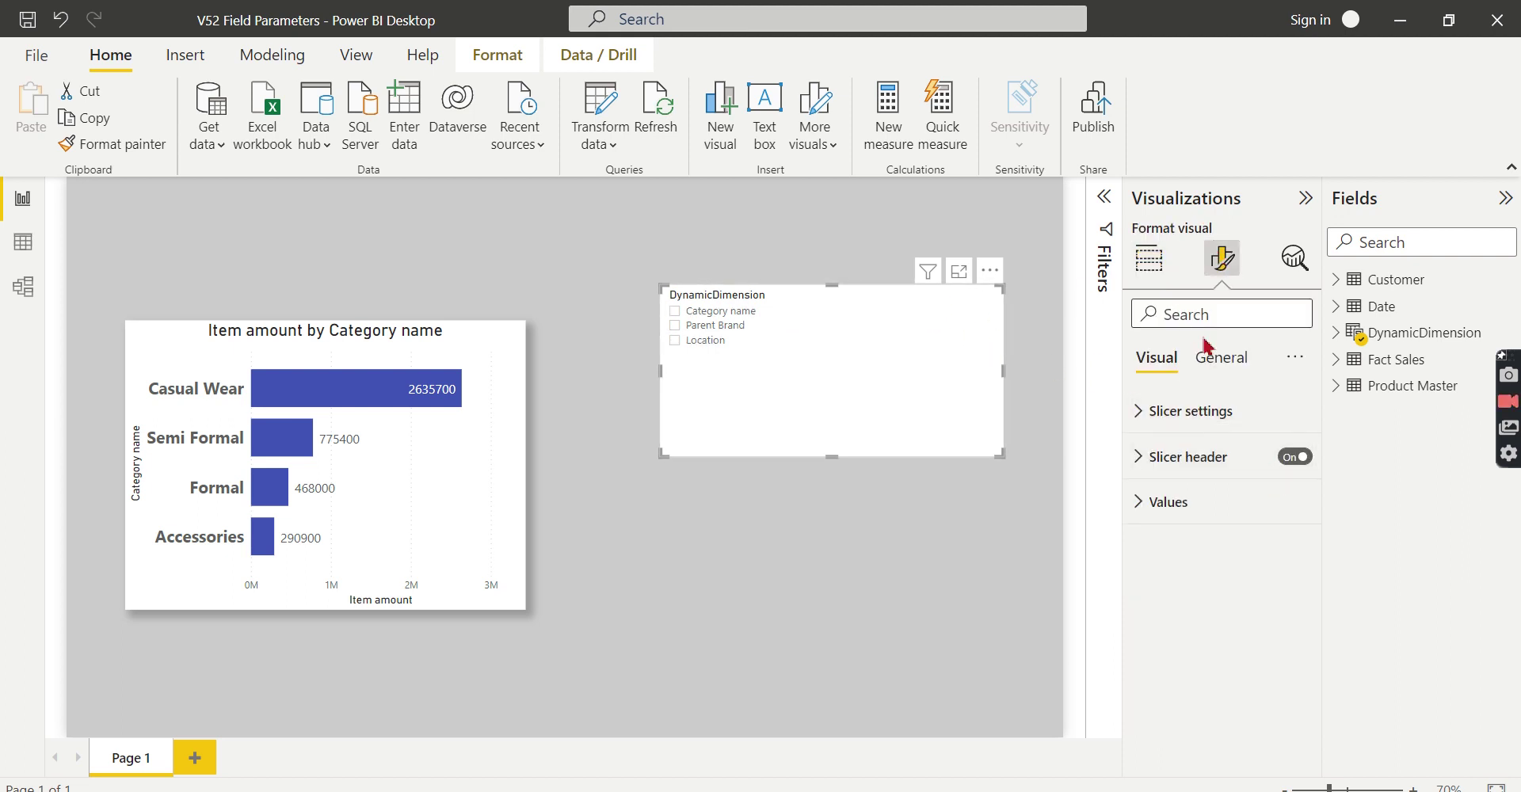
# Set the slicer header font to 18 and value font to 20, then nudge the chart up.
pyautogui.click(1180, 472)
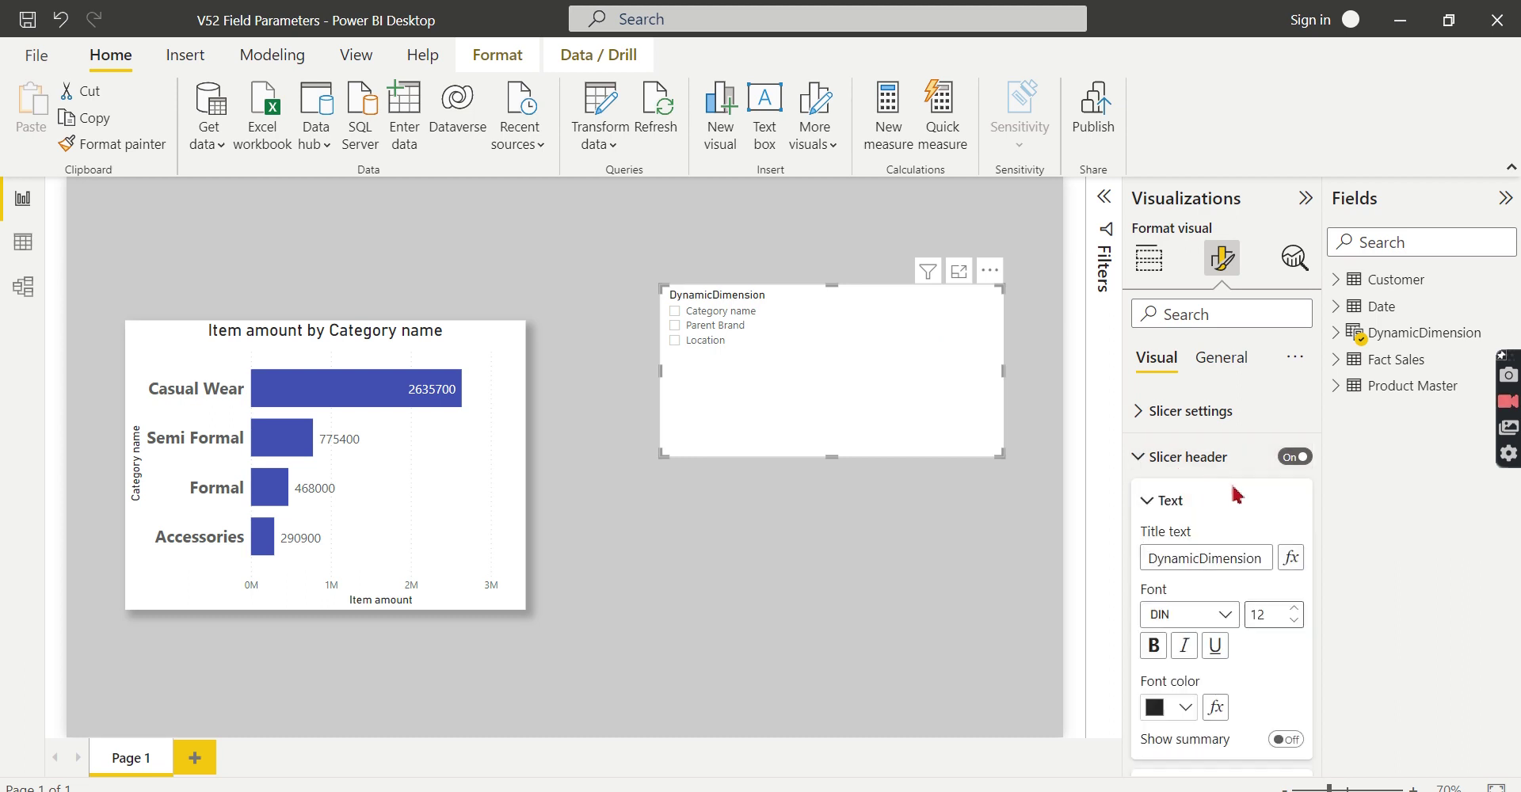
pyautogui.click(1297, 608)
pyautogui.click(1298, 609)
pyautogui.click(1298, 609)
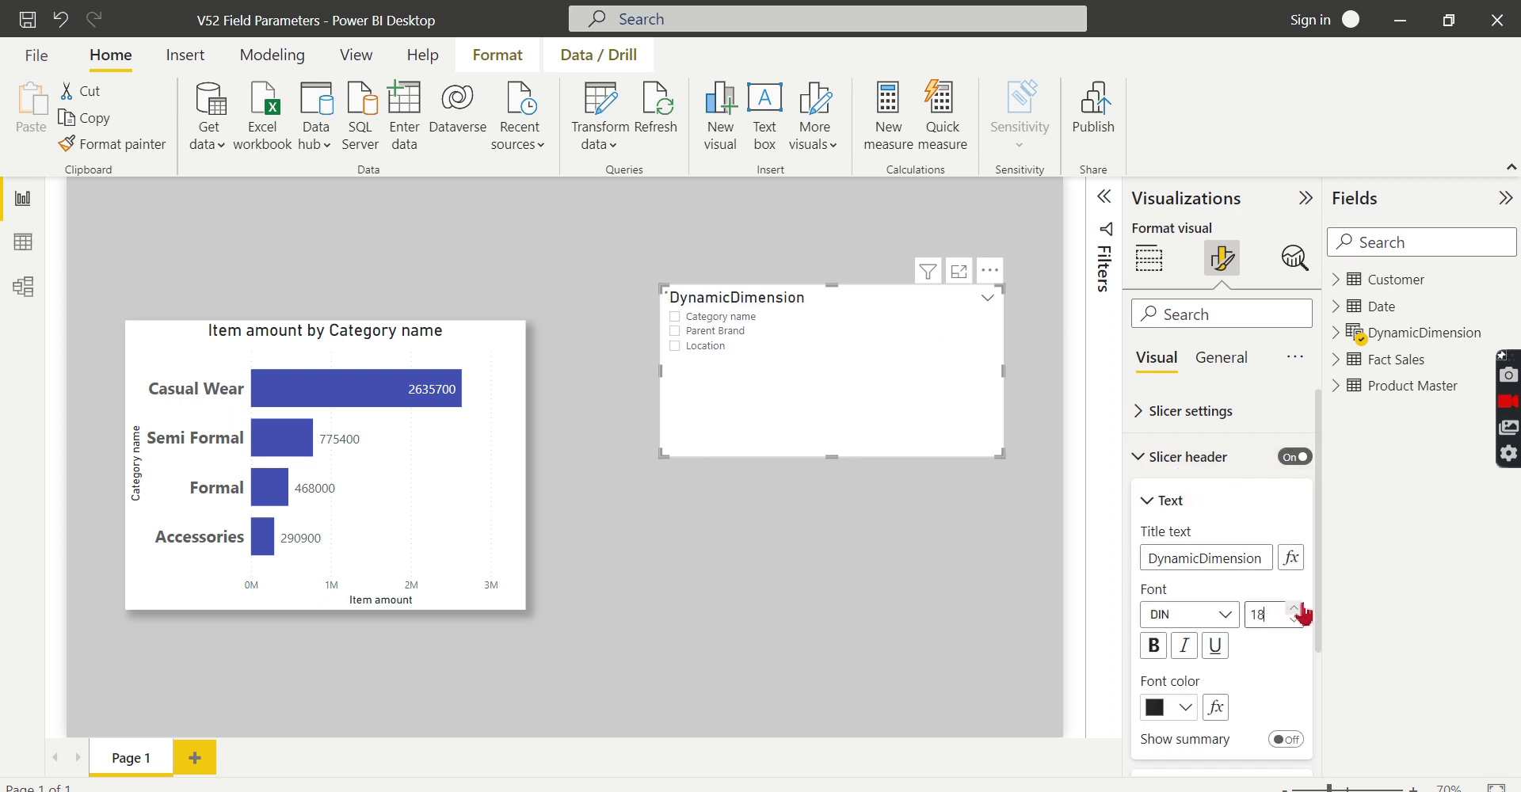
pyautogui.click(1188, 464)
pyautogui.click(1235, 515)
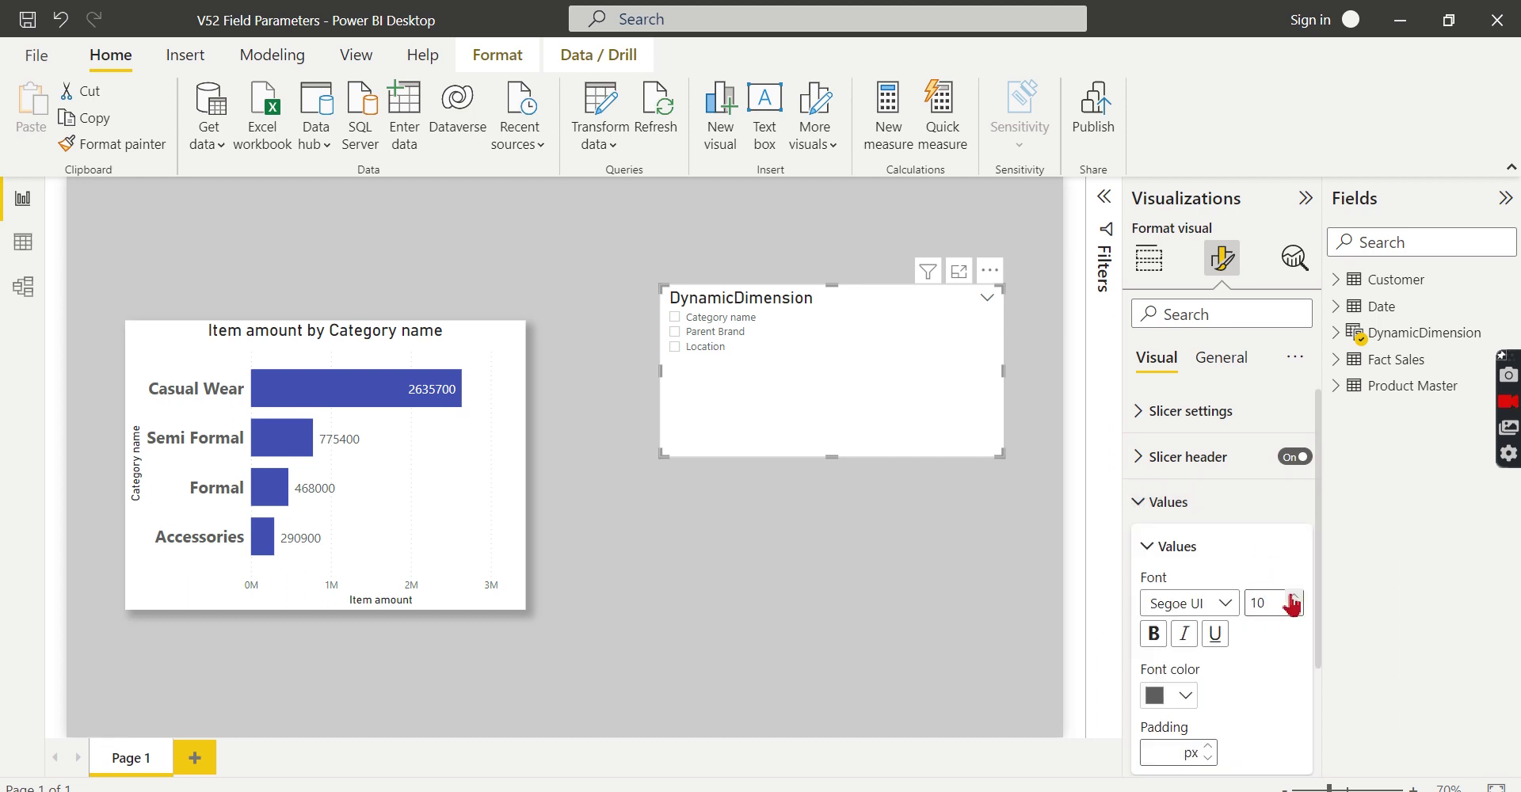
pyautogui.click(1294, 600)
pyautogui.click(1294, 600)
pyautogui.click(1294, 600)
pyautogui.click(1294, 600)
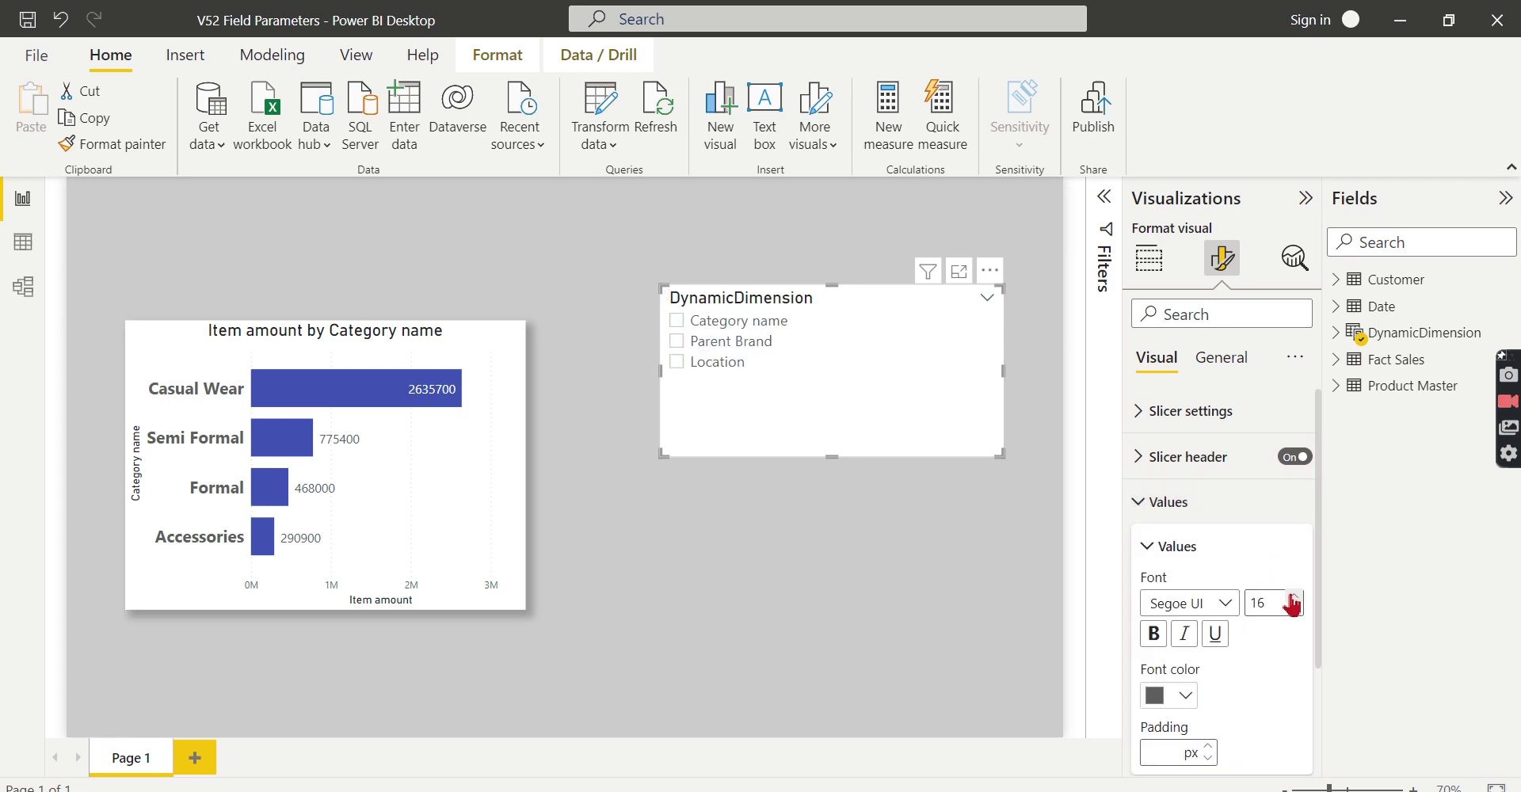
pyautogui.click(1293, 596)
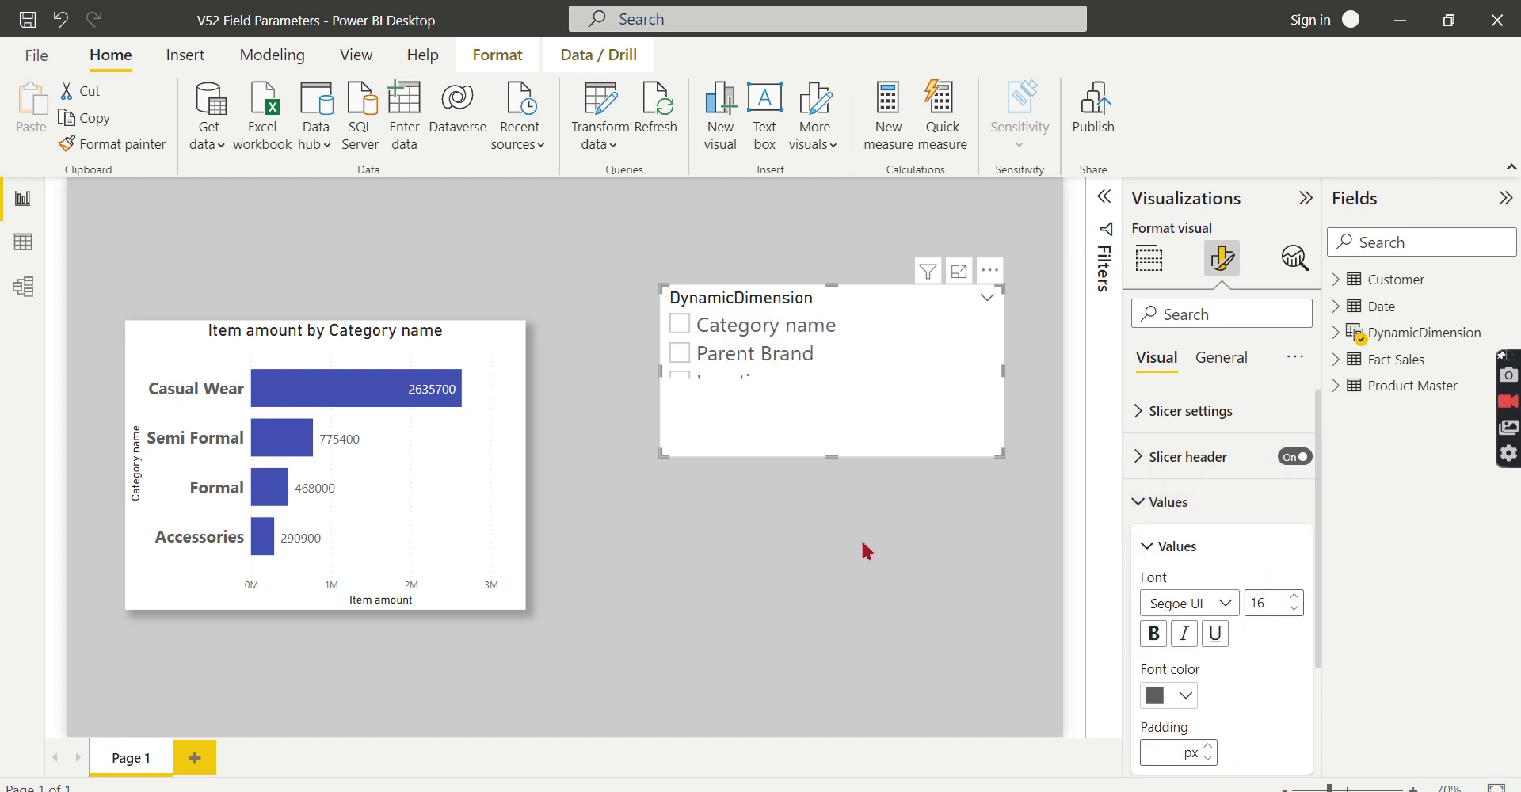
pyautogui.click(799, 510)
pyautogui.moveTo(448, 328); pyautogui.dragTo(465, 292)
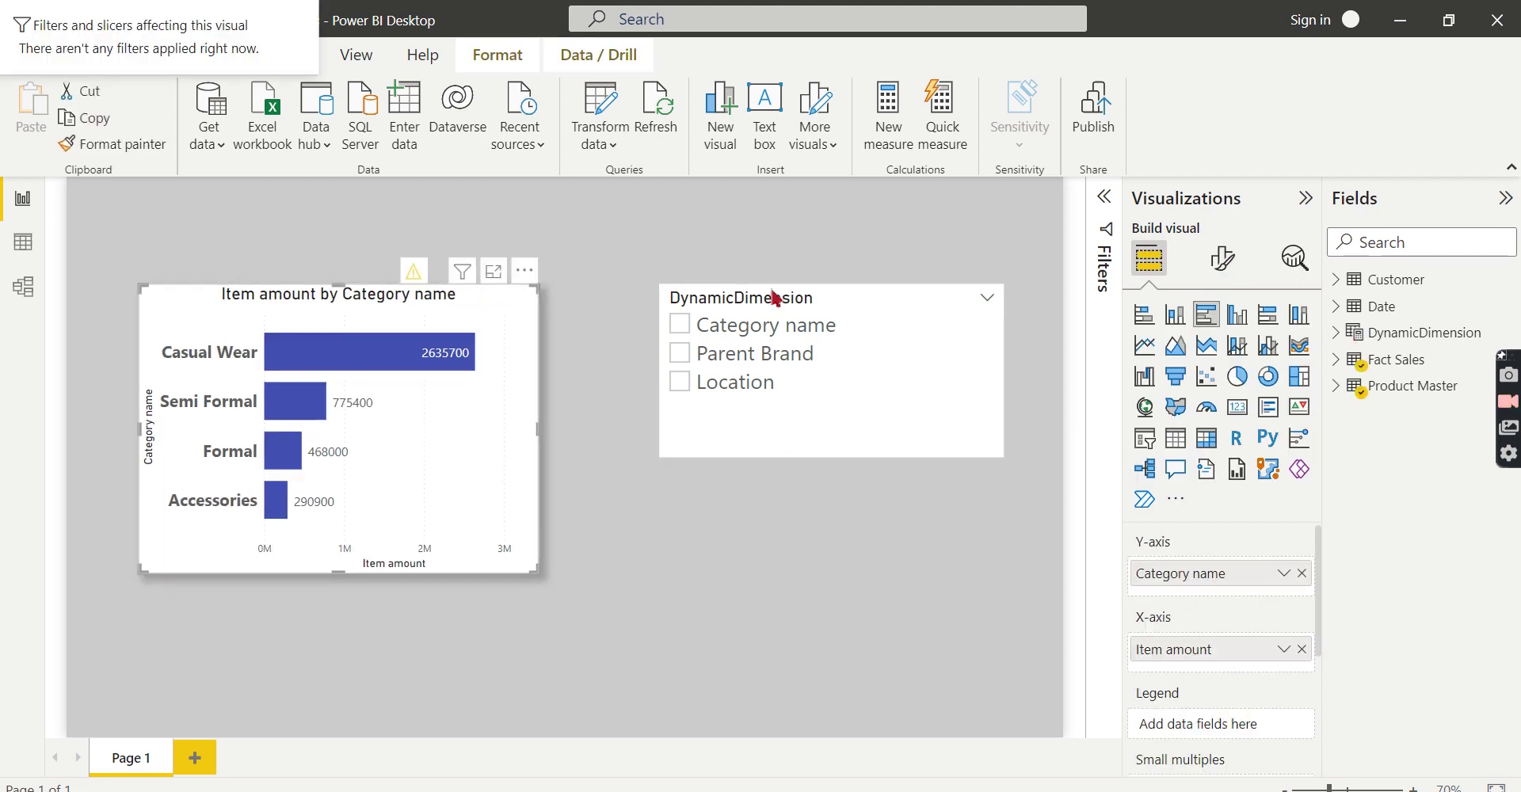
# Try Category name, Parent Brand and Location in the DynamicDimension slicer.
pyautogui.click(734, 317)
pyautogui.click(706, 327)
pyautogui.click(712, 354)
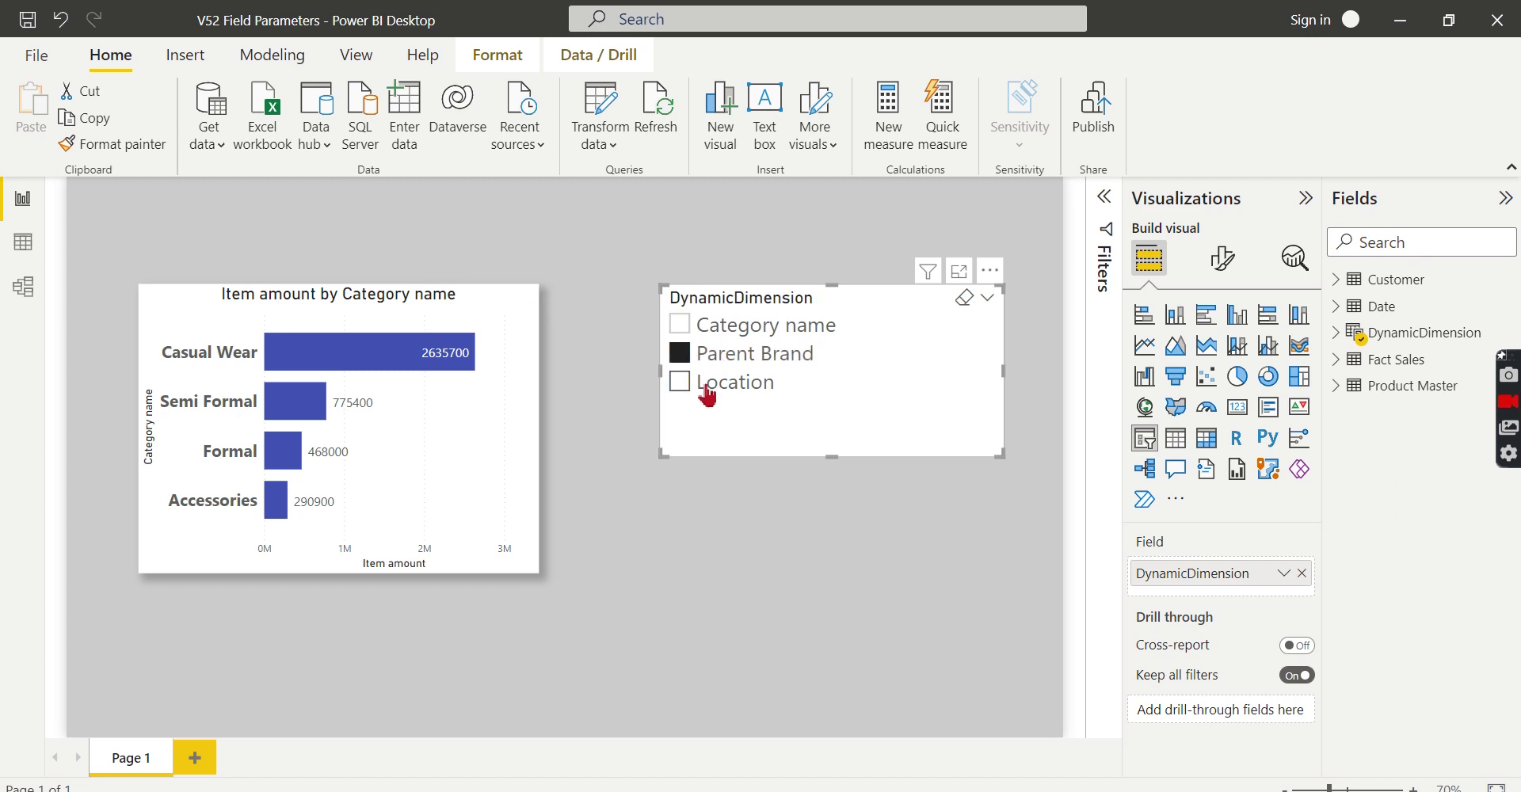
pyautogui.click(705, 384)
pyautogui.click(753, 324)
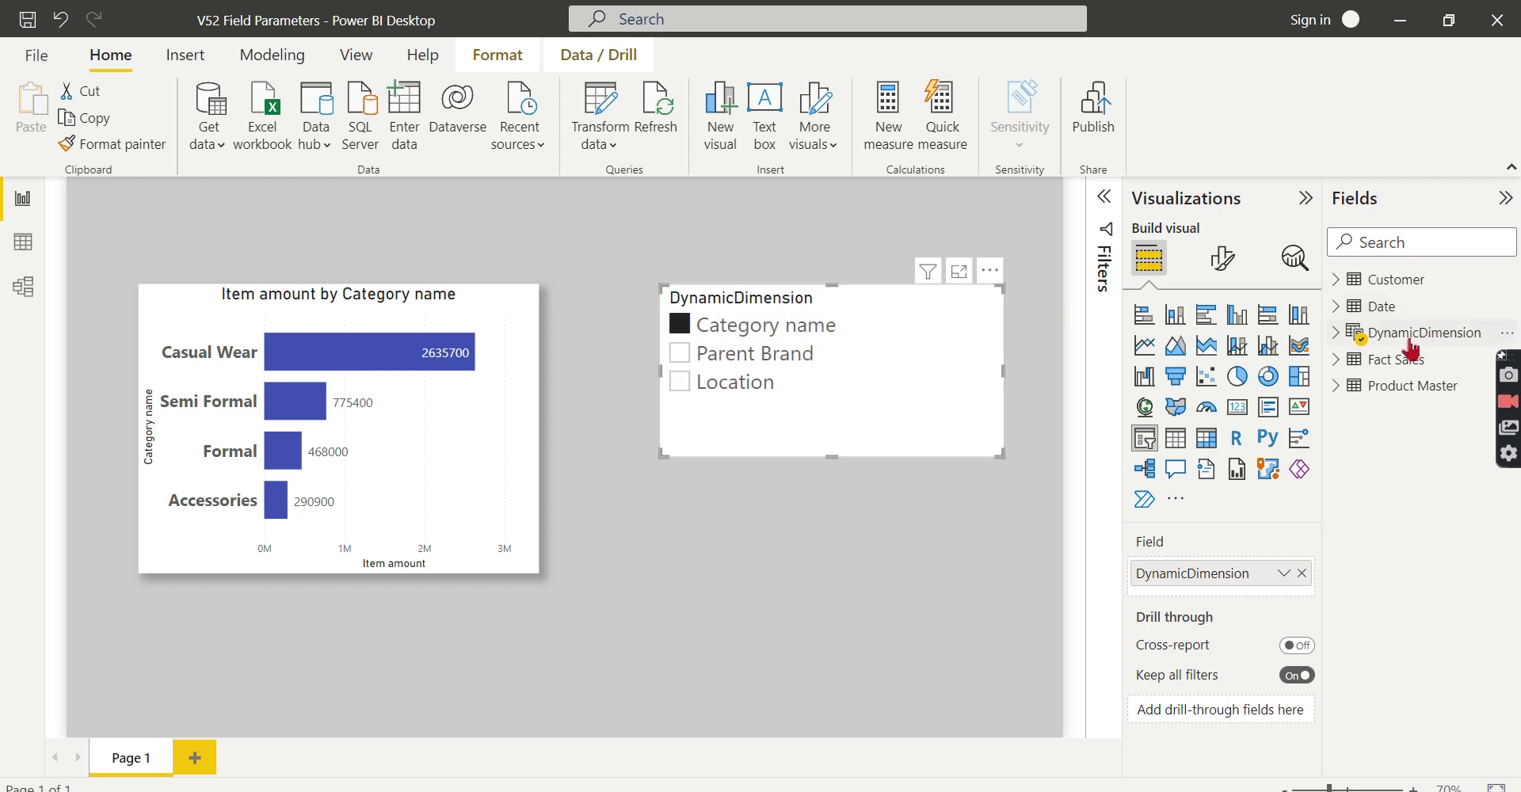
# Swap the chart's Category name axis for DynamicDimension, then test Parent Brand and Location.
pyautogui.click(486, 314)
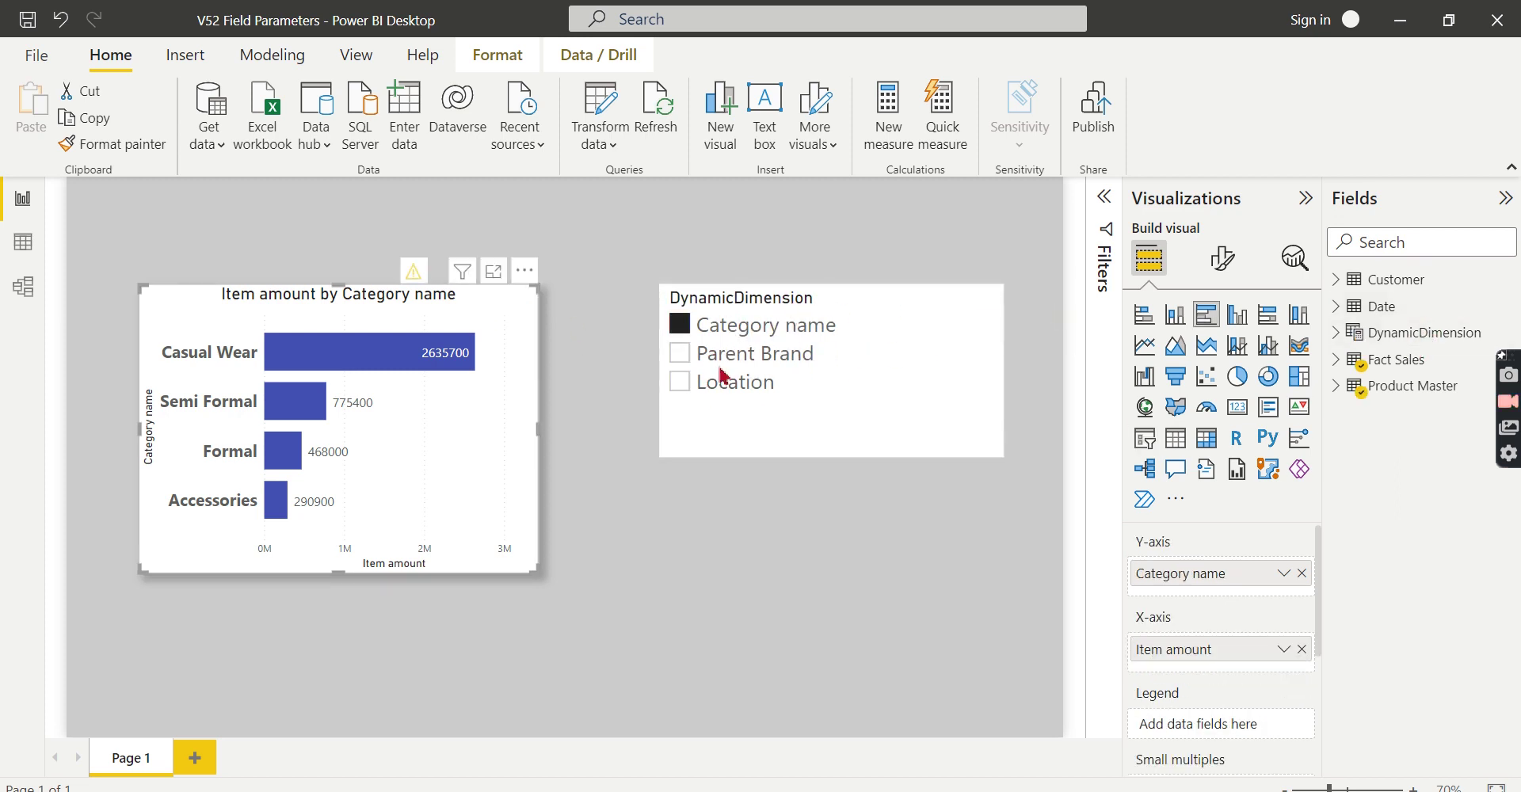
pyautogui.click(1302, 574)
pyautogui.click(1340, 333)
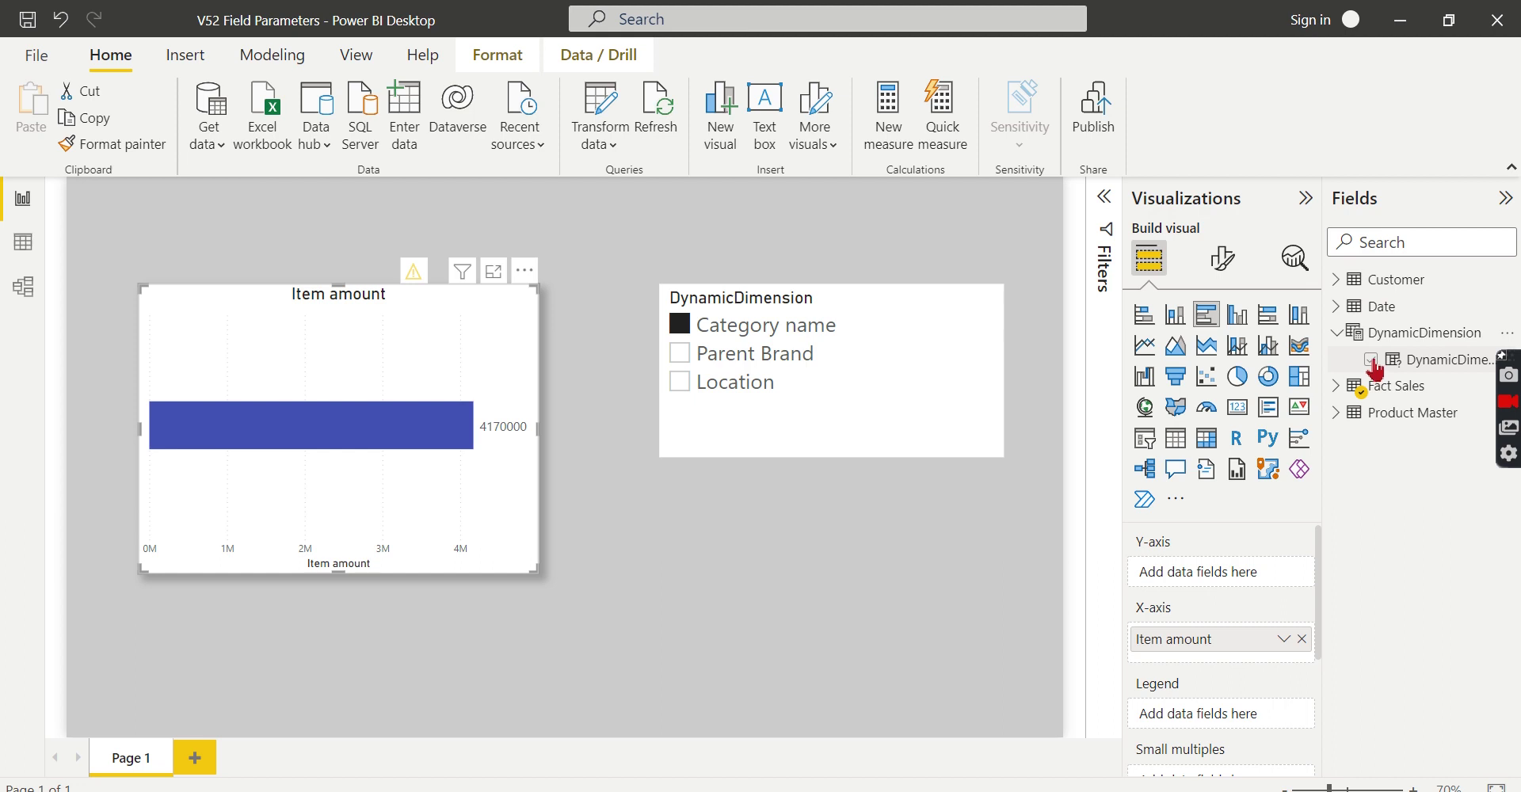
pyautogui.click(1372, 361)
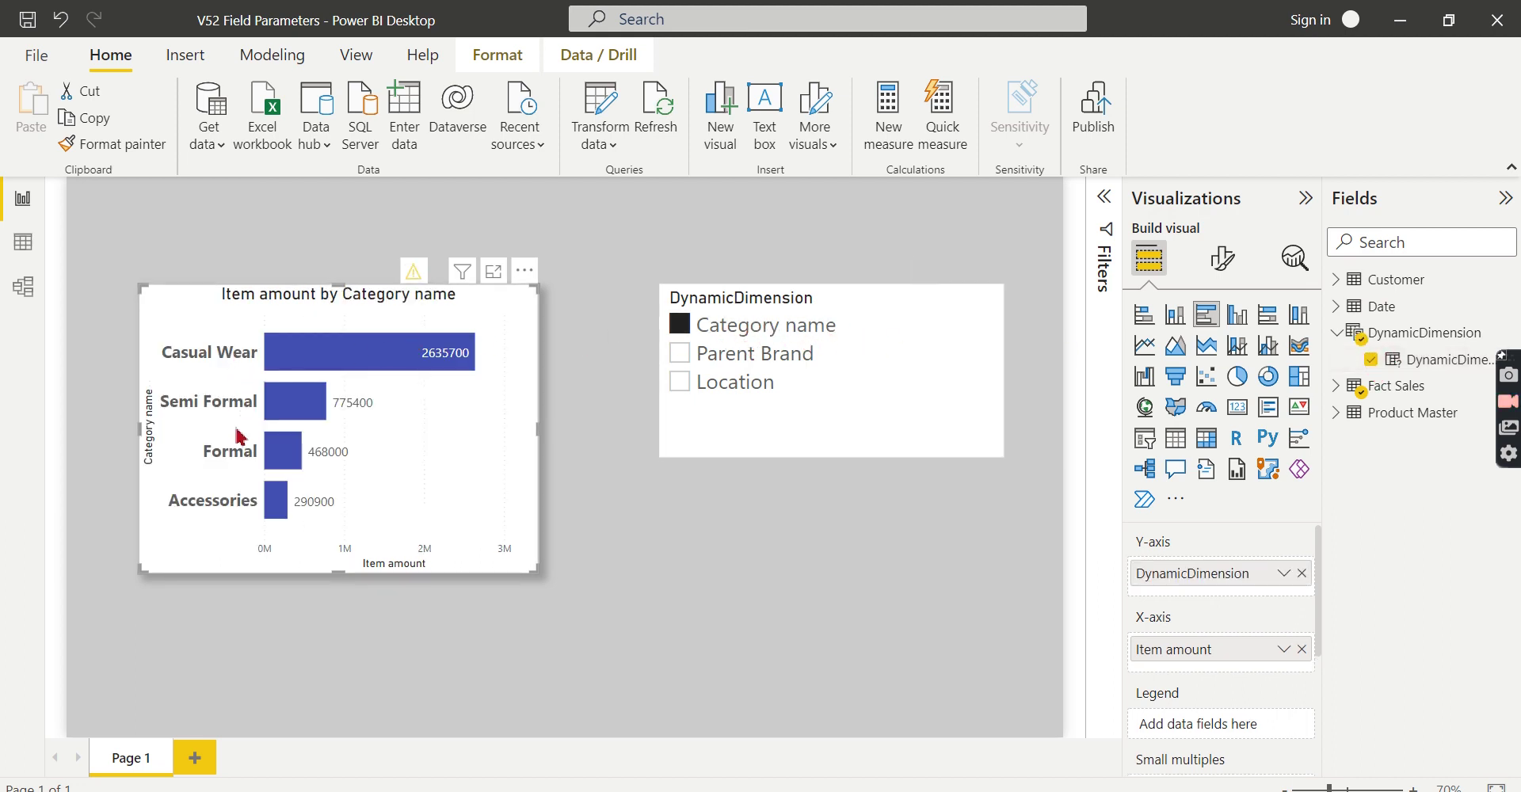
pyautogui.moveTo(756, 354)
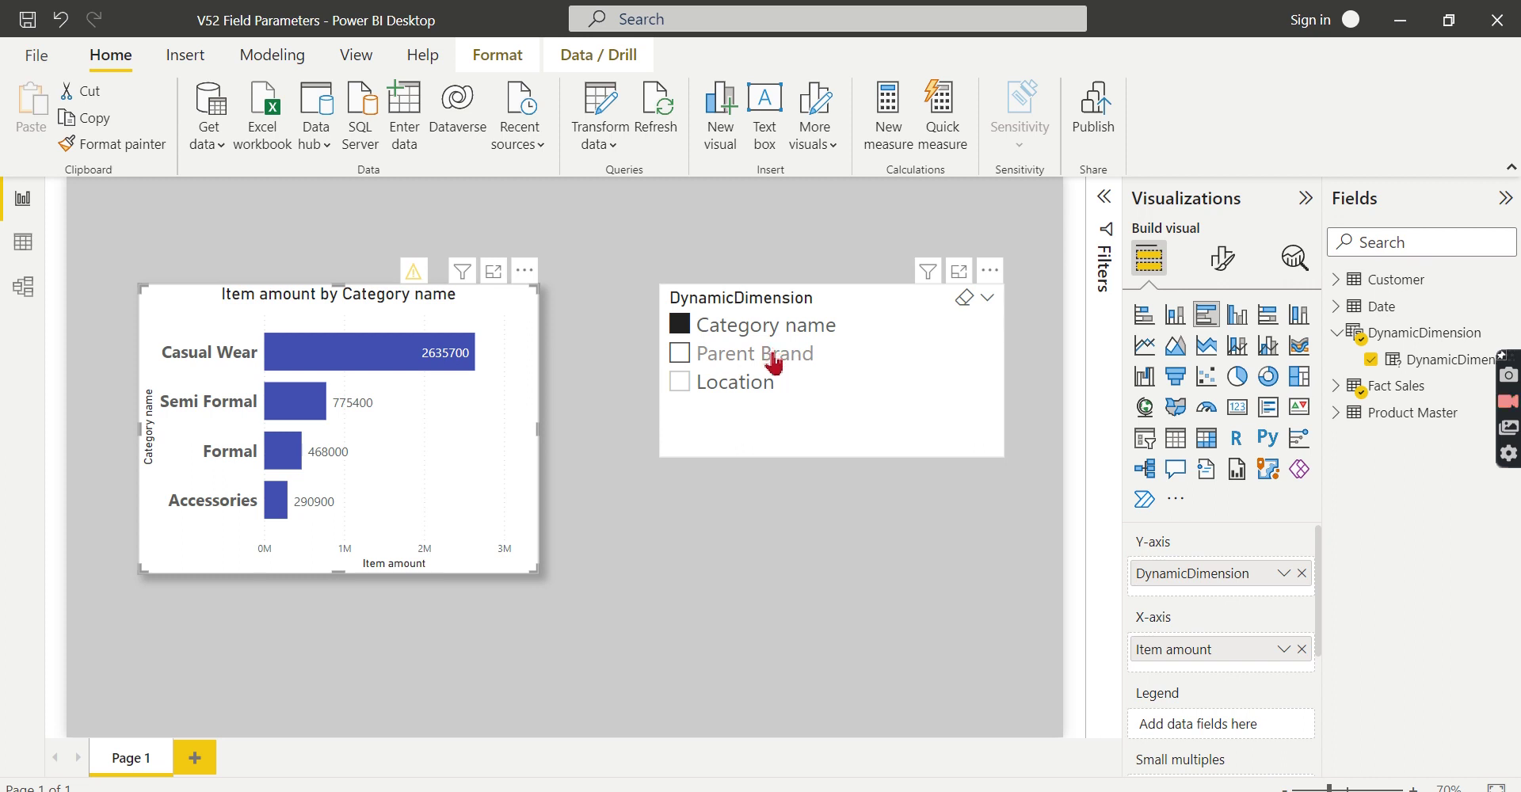
pyautogui.click(772, 358)
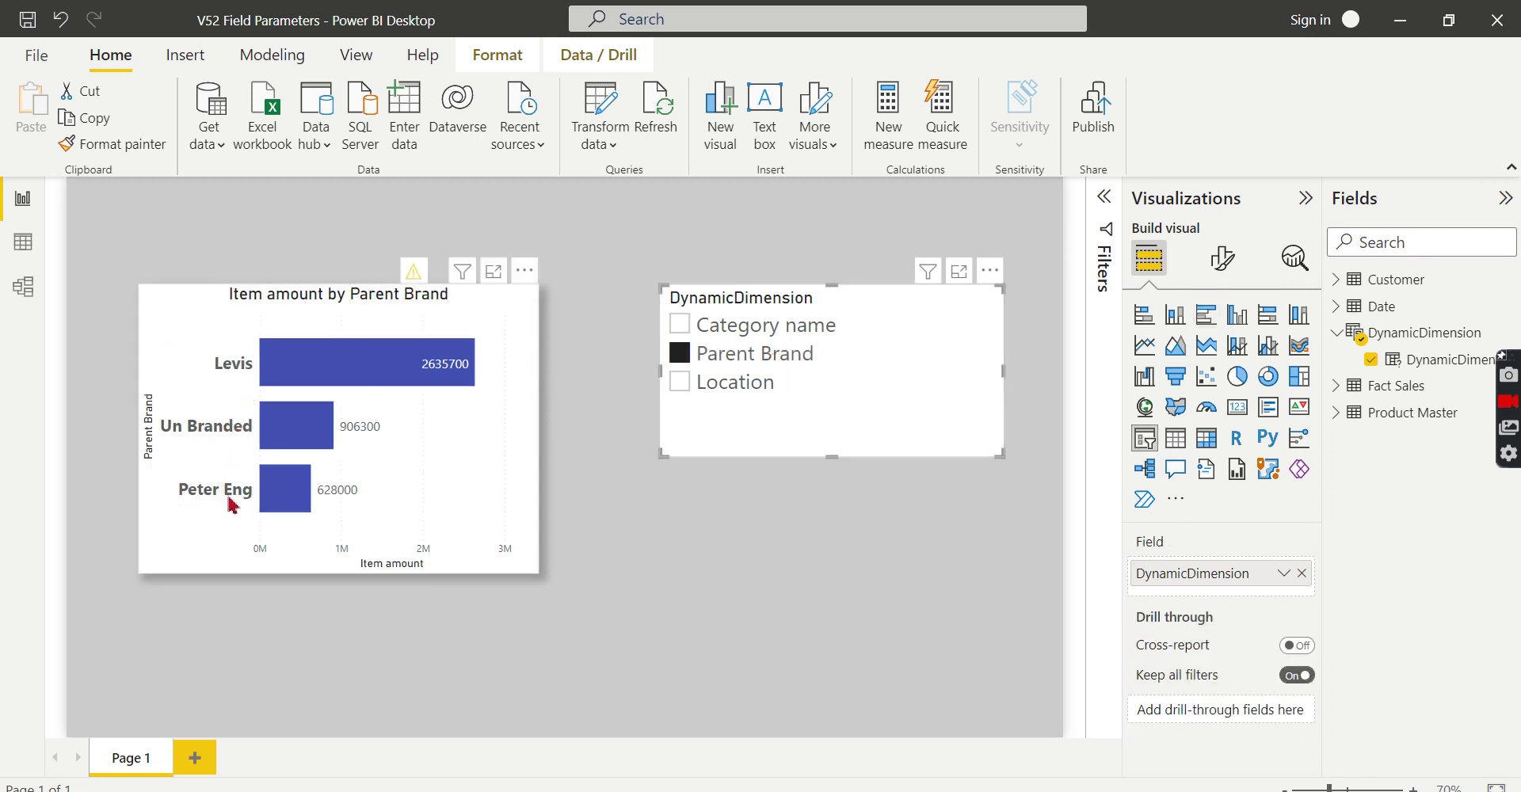
pyautogui.click(716, 390)
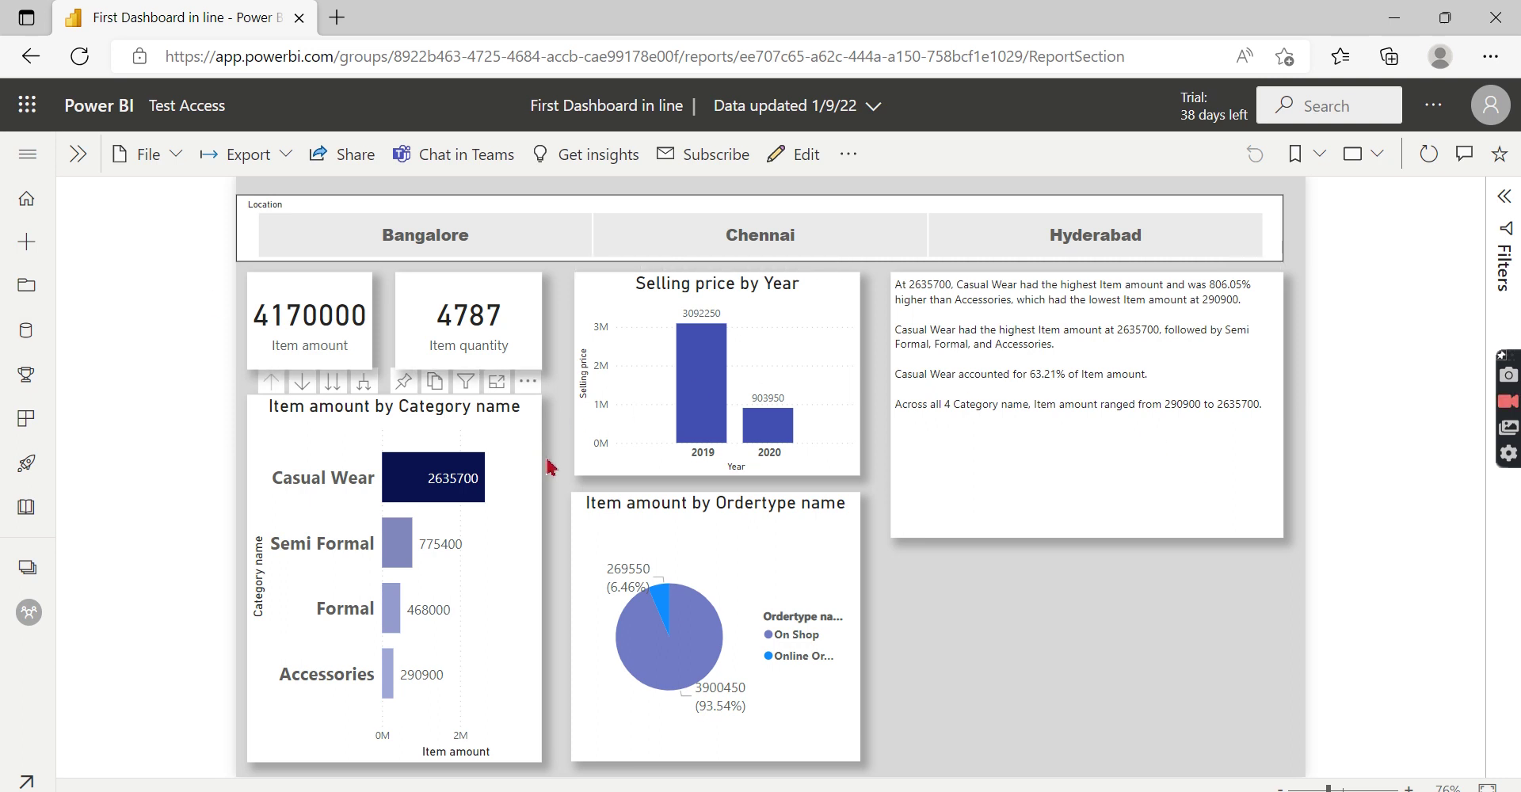
# Filter the published report to Bangalore, clear it, and return to Power BI Desktop.
pyautogui.click(405, 242)
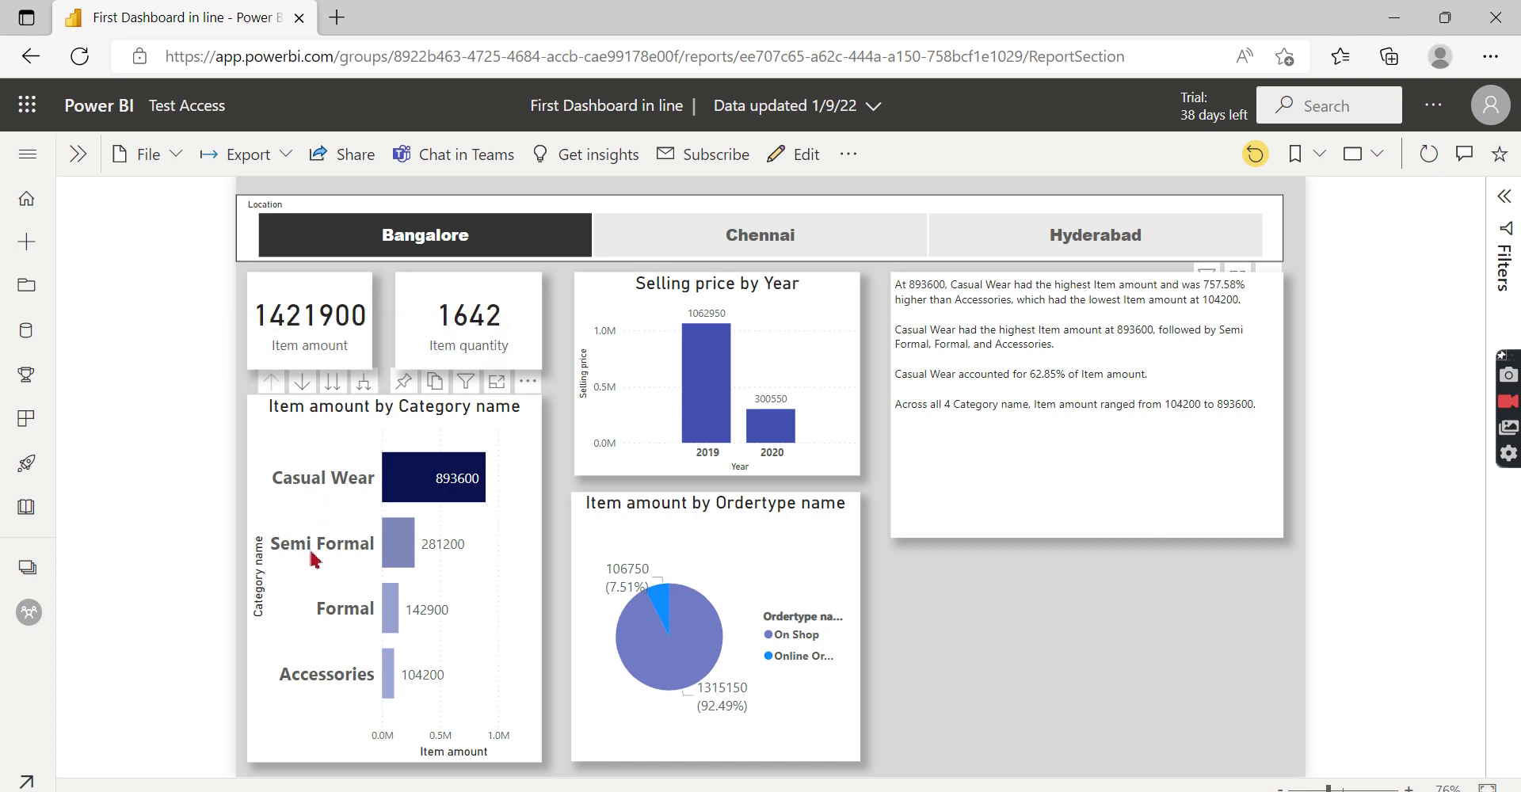
pyautogui.click(531, 249)
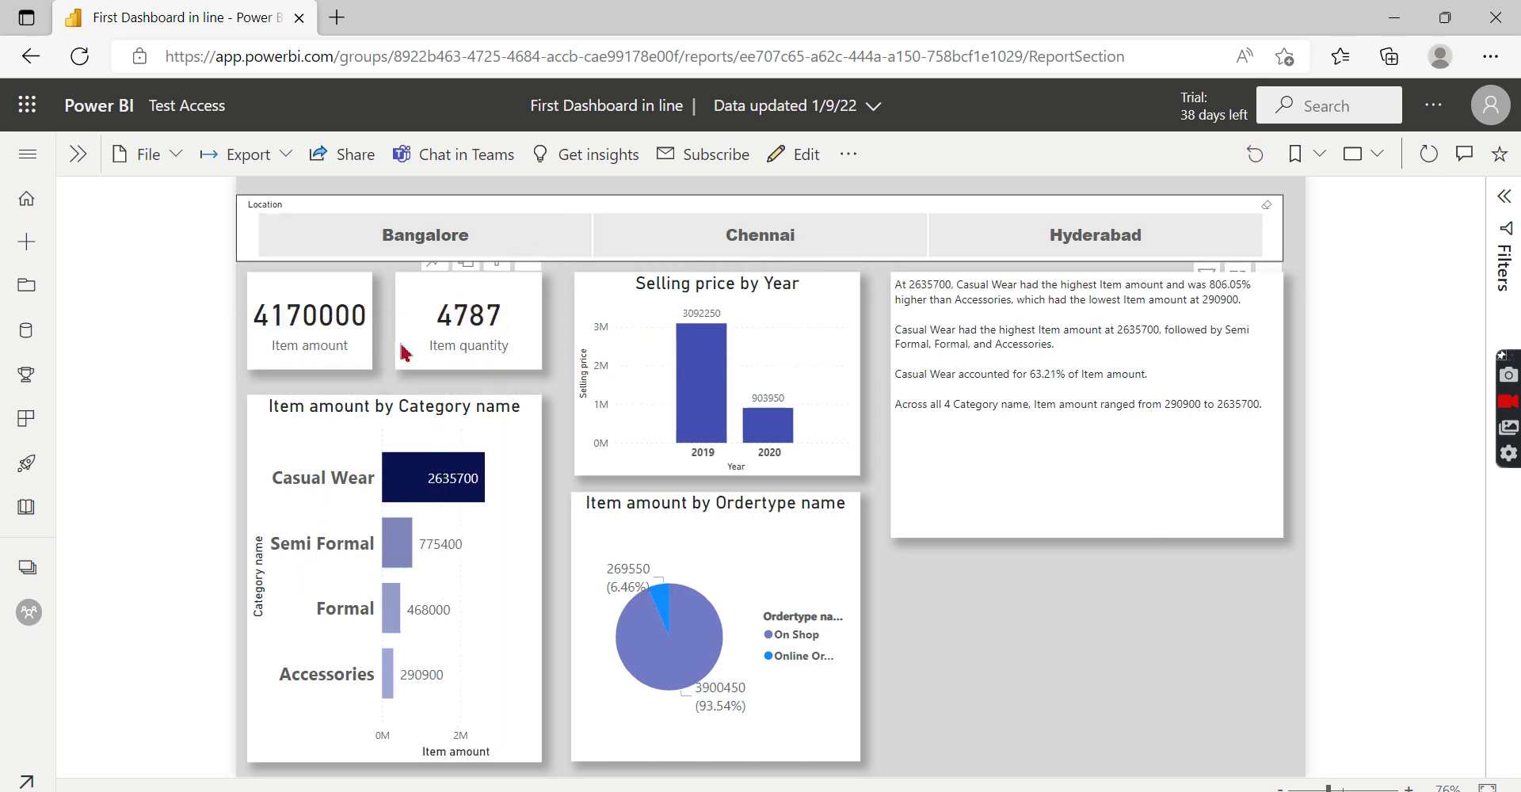
pyautogui.hotkey('alt', 'Tab')
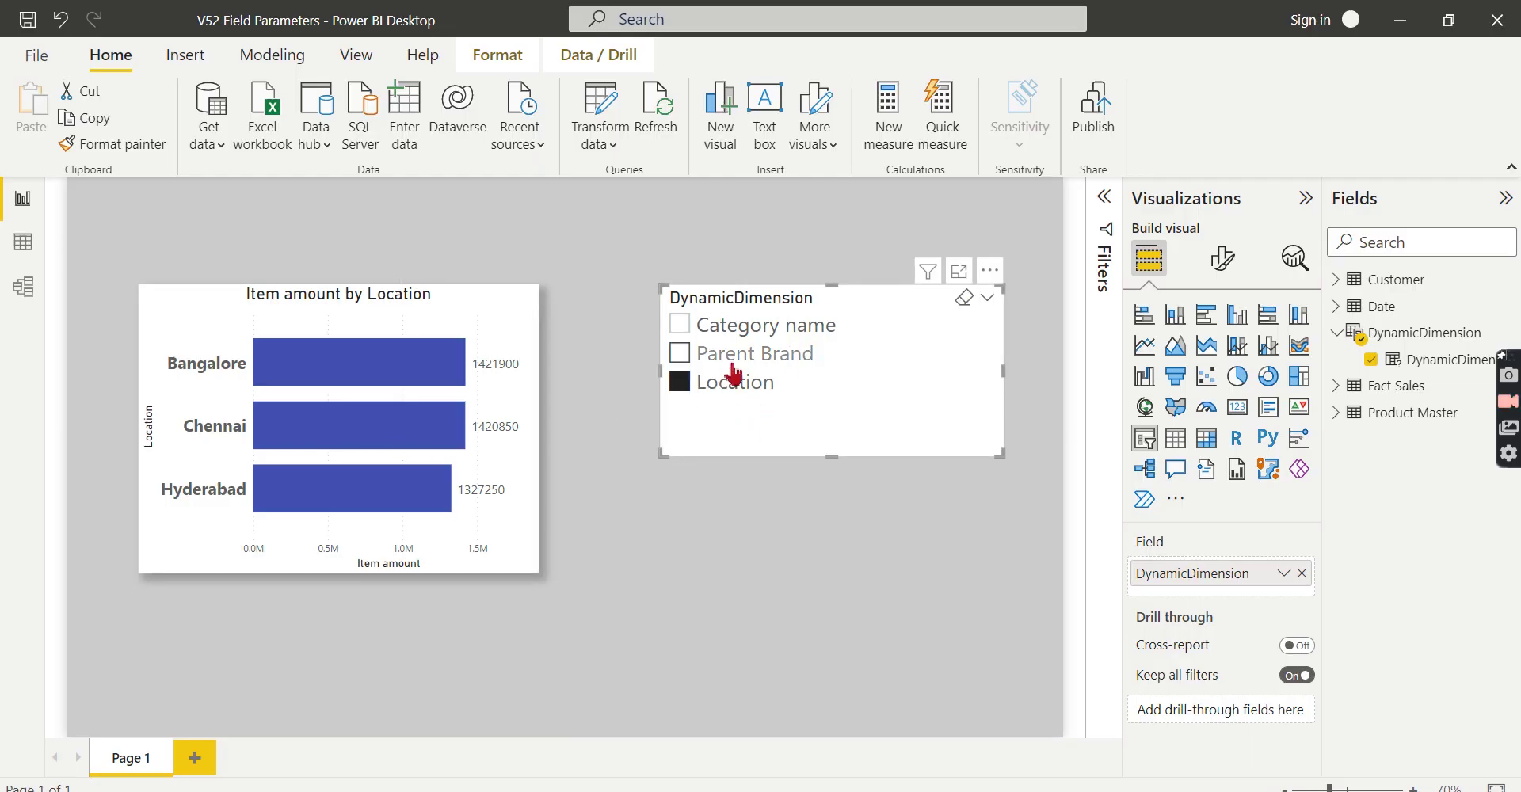
# Cycle the slicer through Parent Brand and Location, ending on Category name.
pyautogui.click(730, 355)
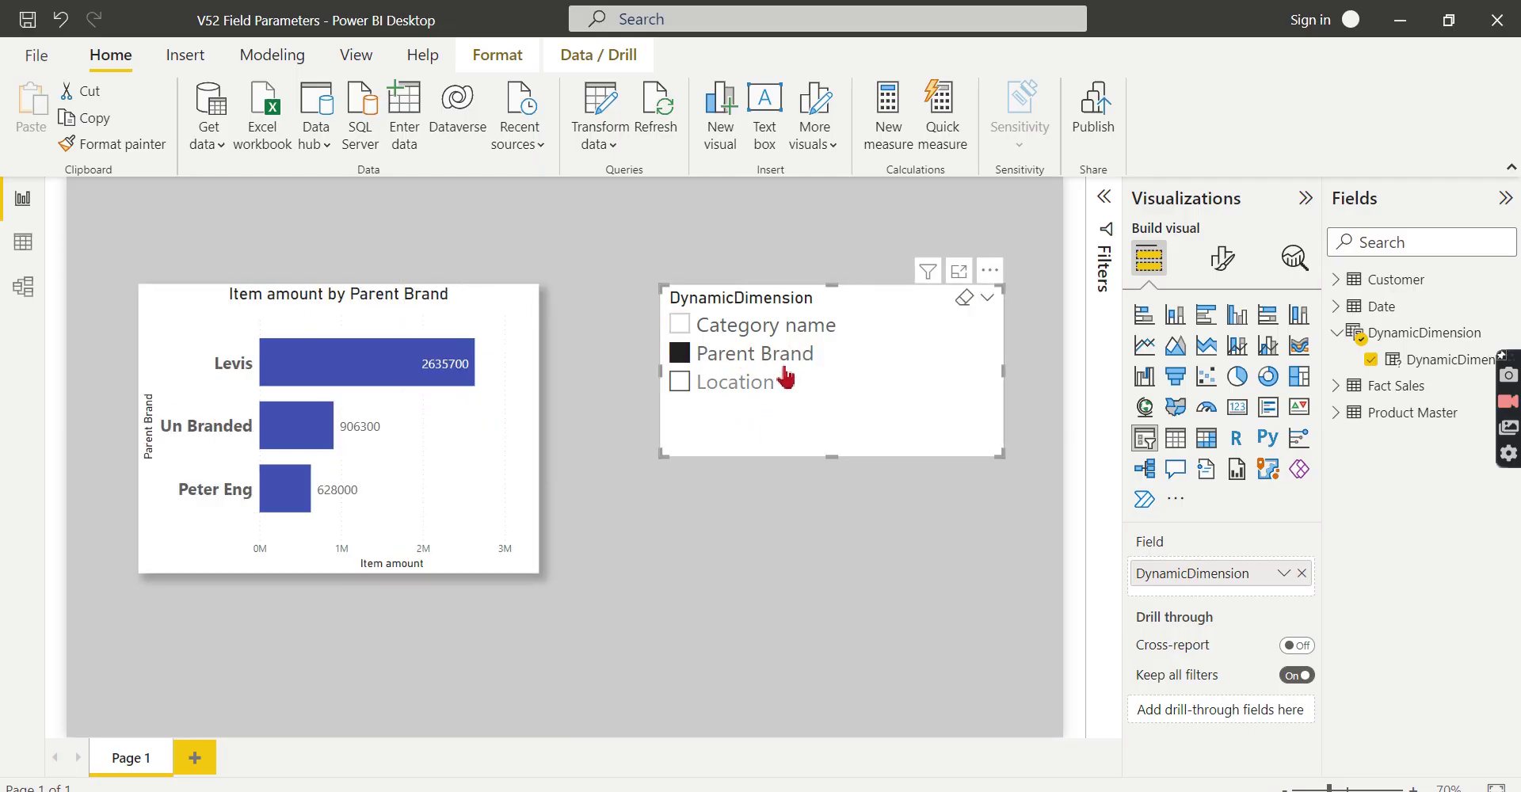
pyautogui.click(745, 386)
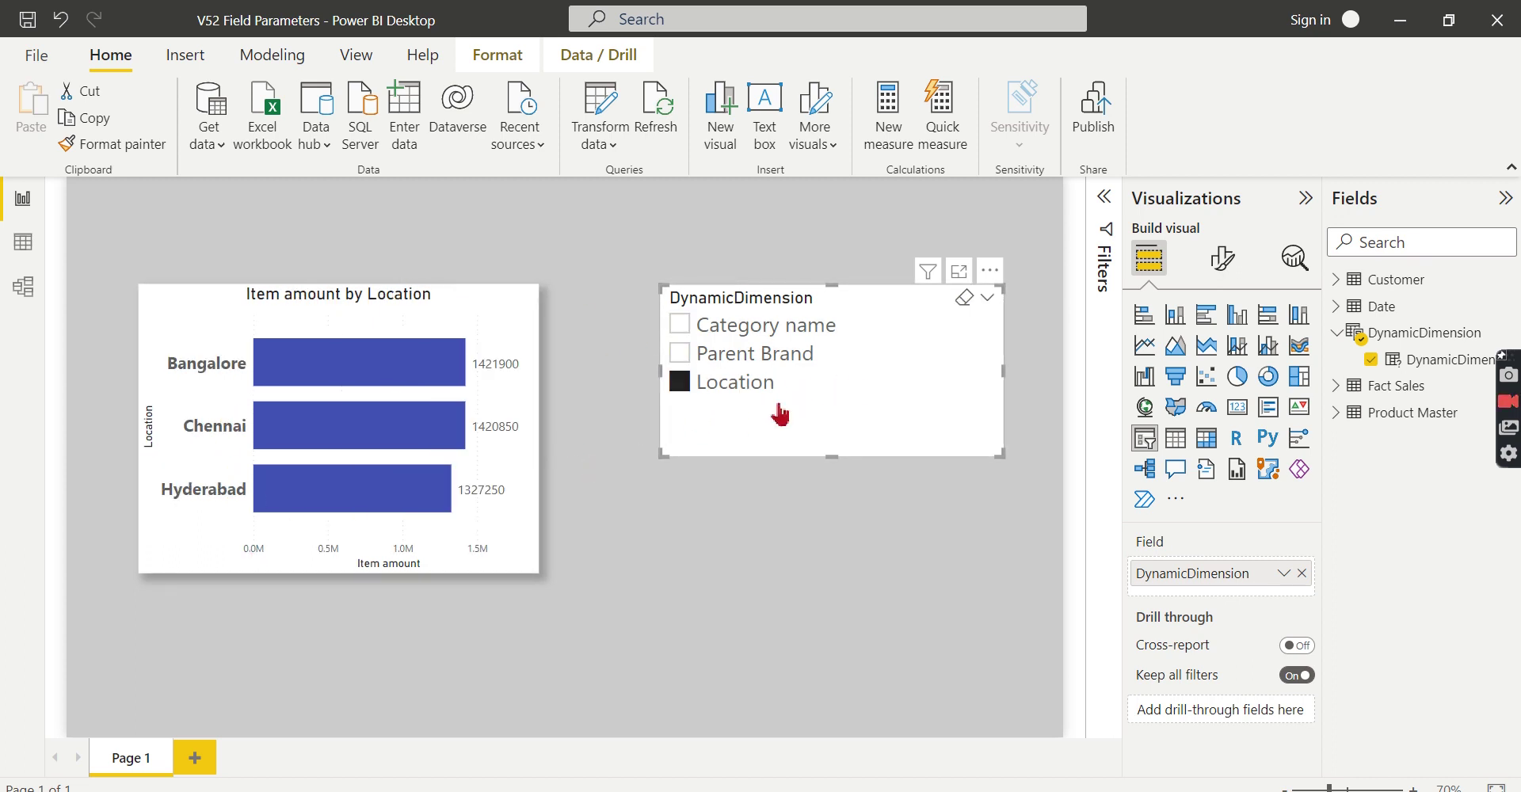
pyautogui.click(775, 362)
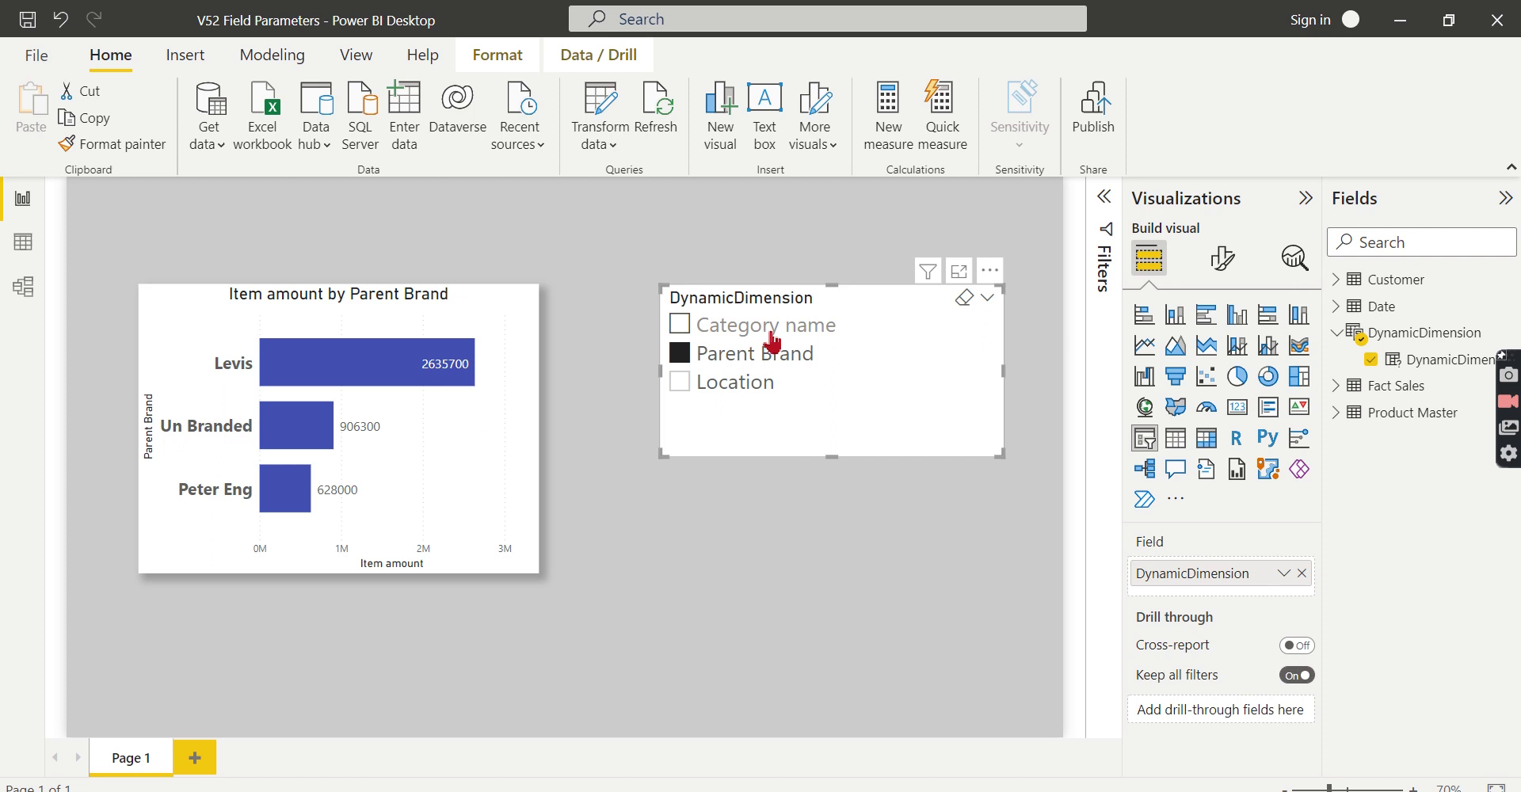
pyautogui.click(770, 333)
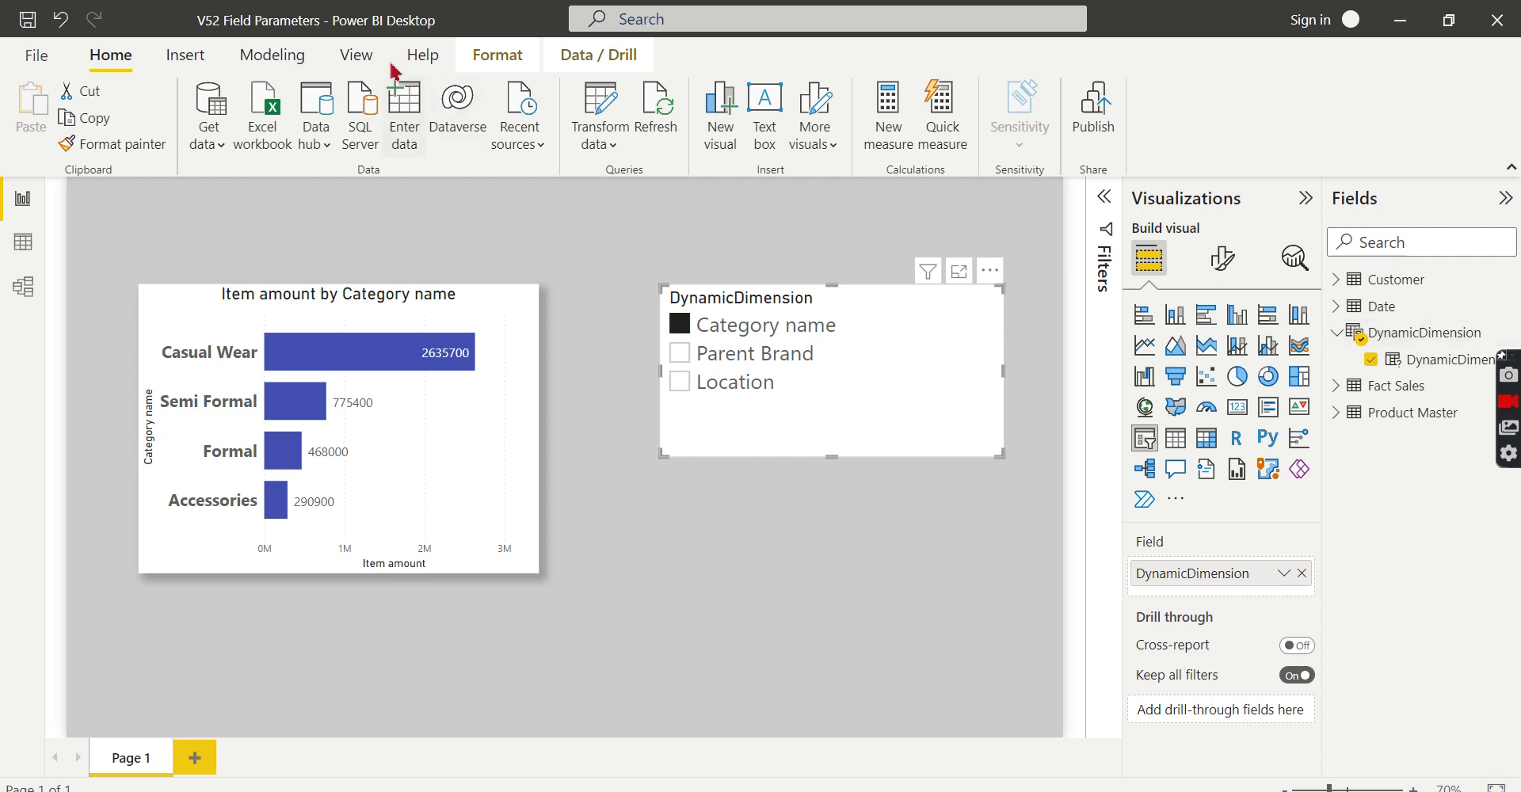
# Open the Fields parameter setup from Modeling and cancel it without creating anything.
pyautogui.click(307, 63)
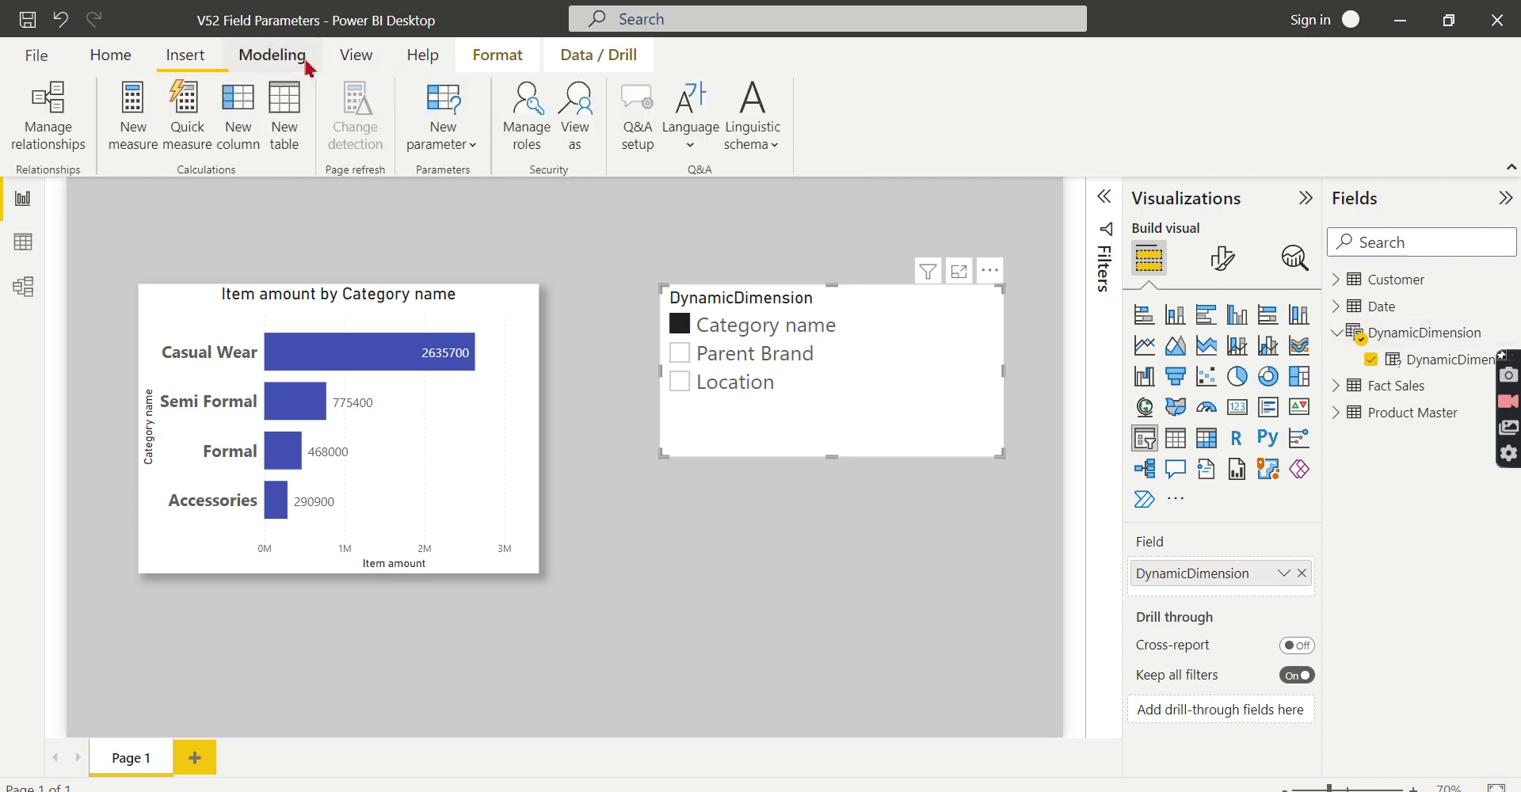
pyautogui.click(458, 149)
pyautogui.click(444, 218)
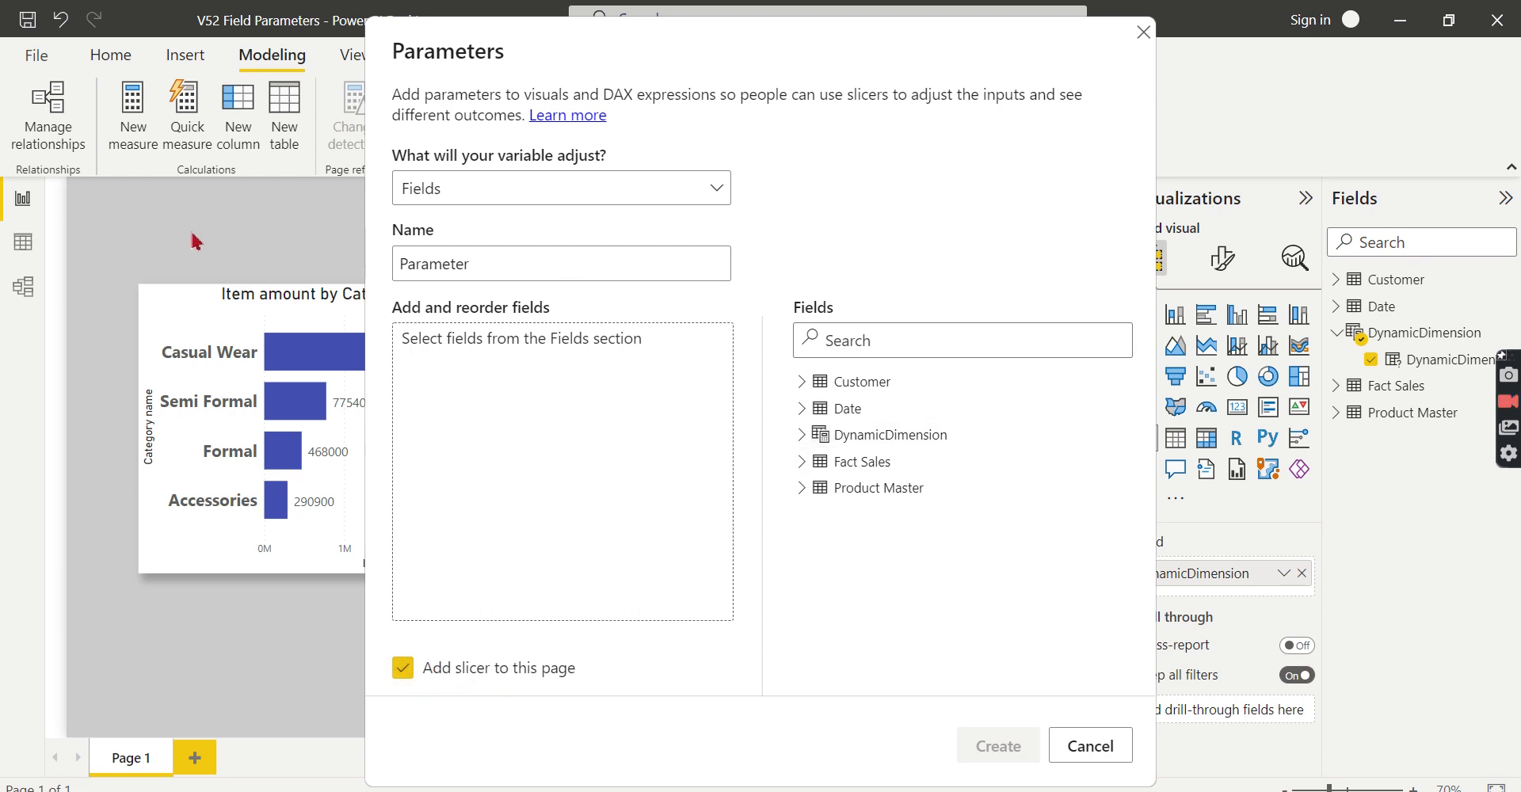
pyautogui.click(1143, 34)
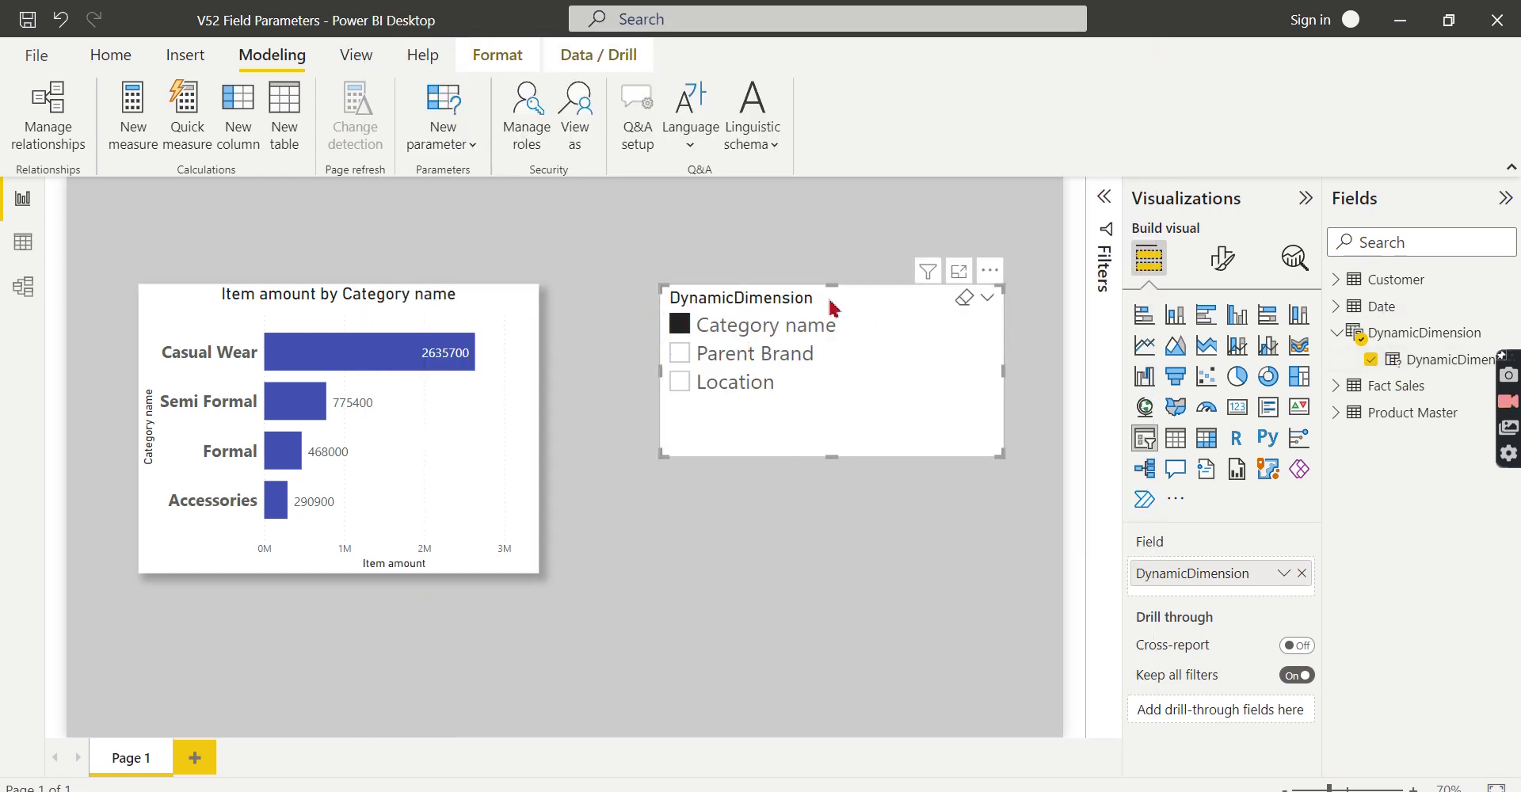
pyautogui.moveTo(145, 339)
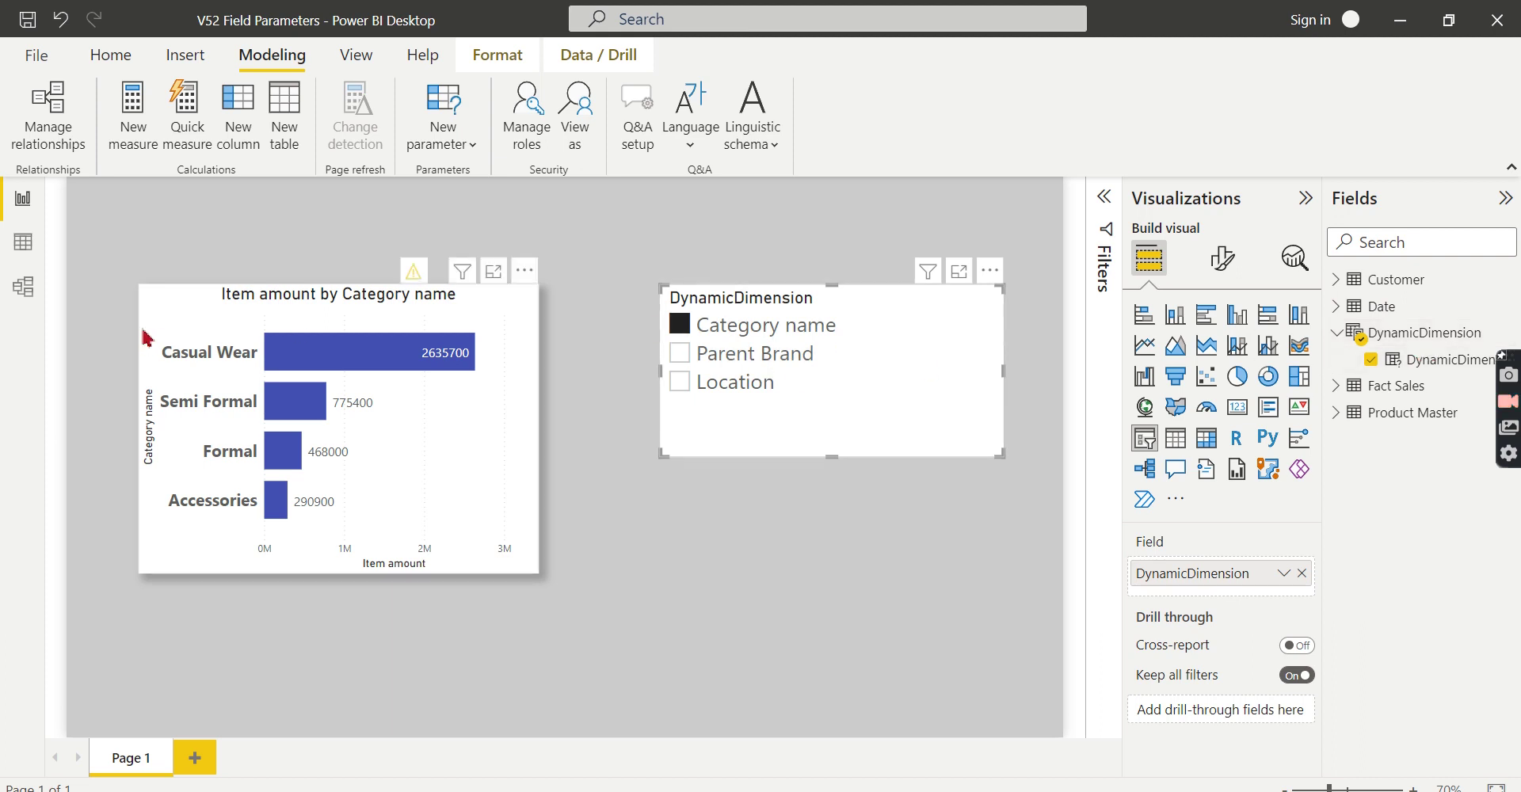
# Inspect the DynamicDimension DAX definition, then drag the bar chart up toward the top-left.
pyautogui.click(176, 320)
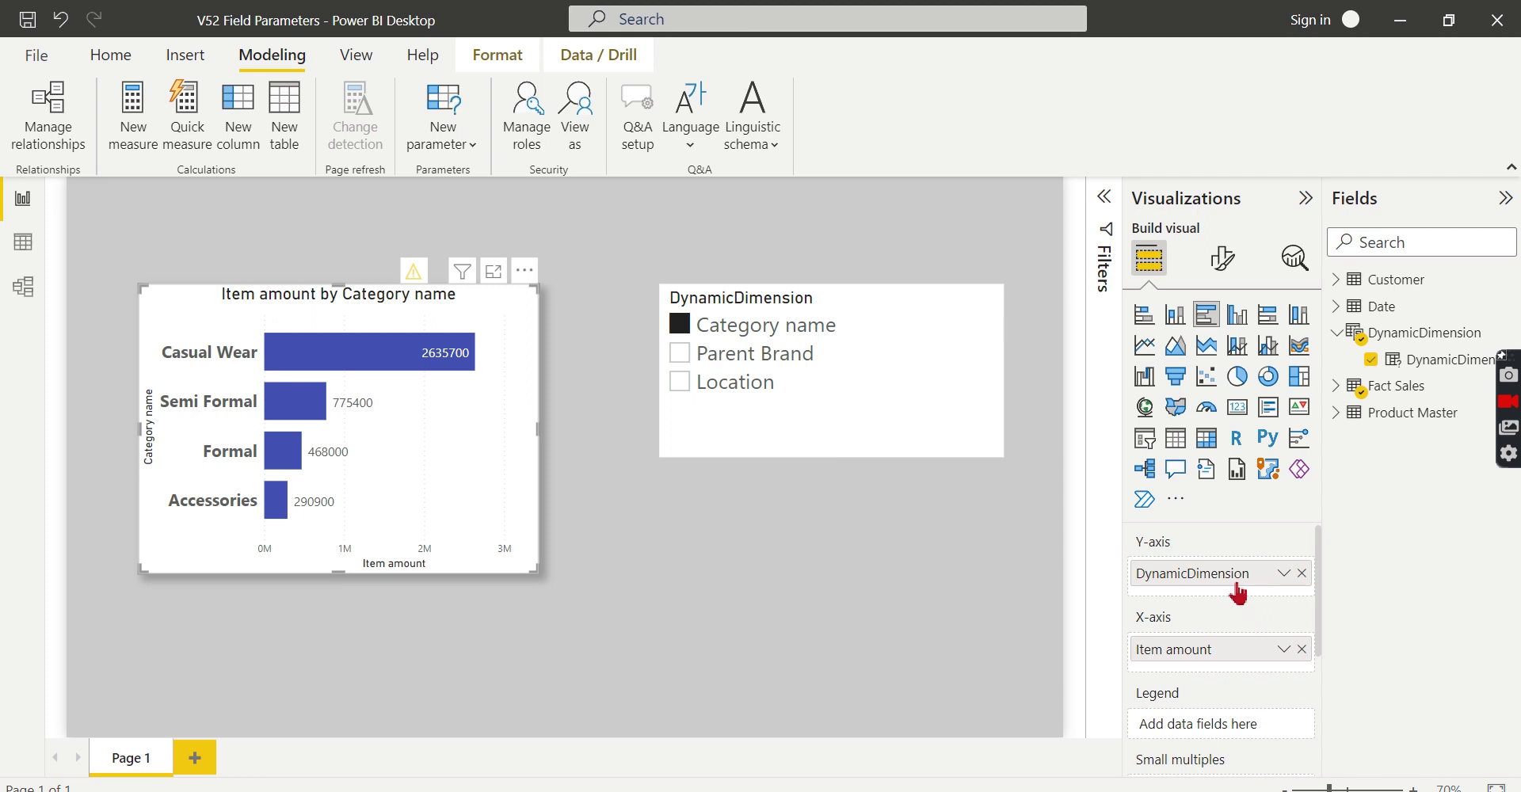
pyautogui.click(1432, 361)
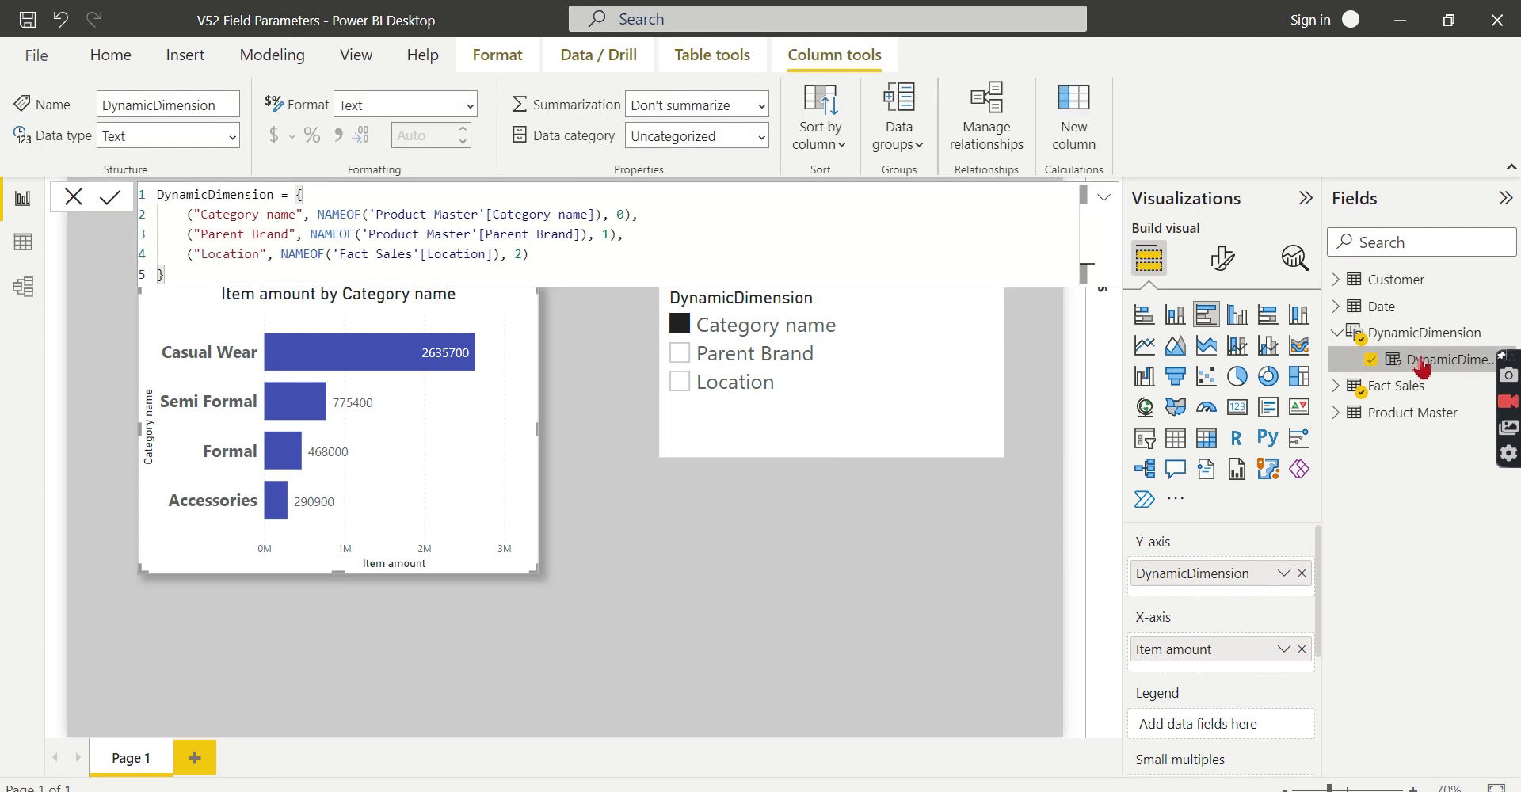
pyautogui.click(921, 553)
pyautogui.moveTo(339, 428)
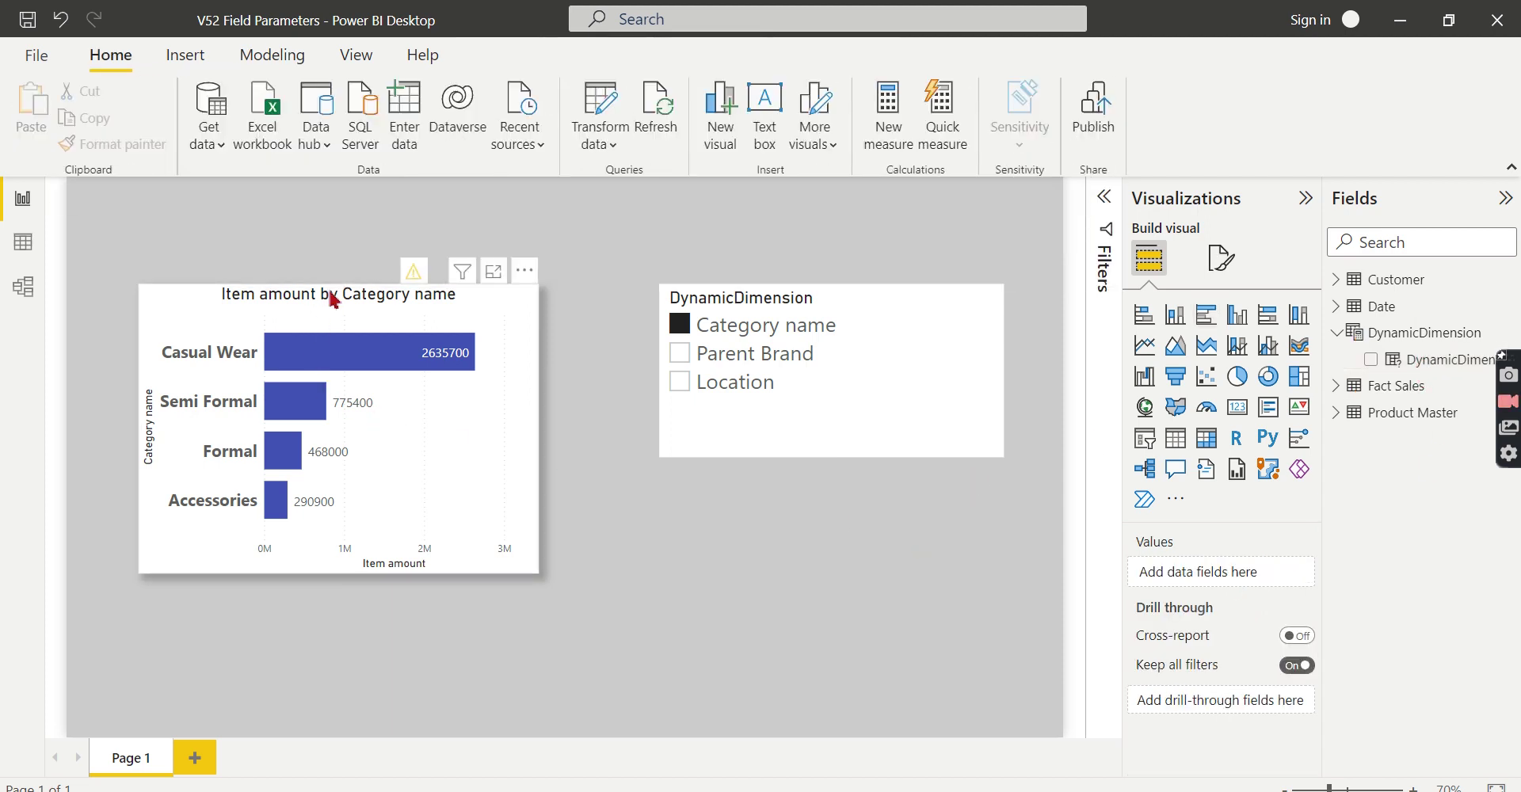
pyautogui.moveTo(332, 299); pyautogui.dragTo(296, 218)
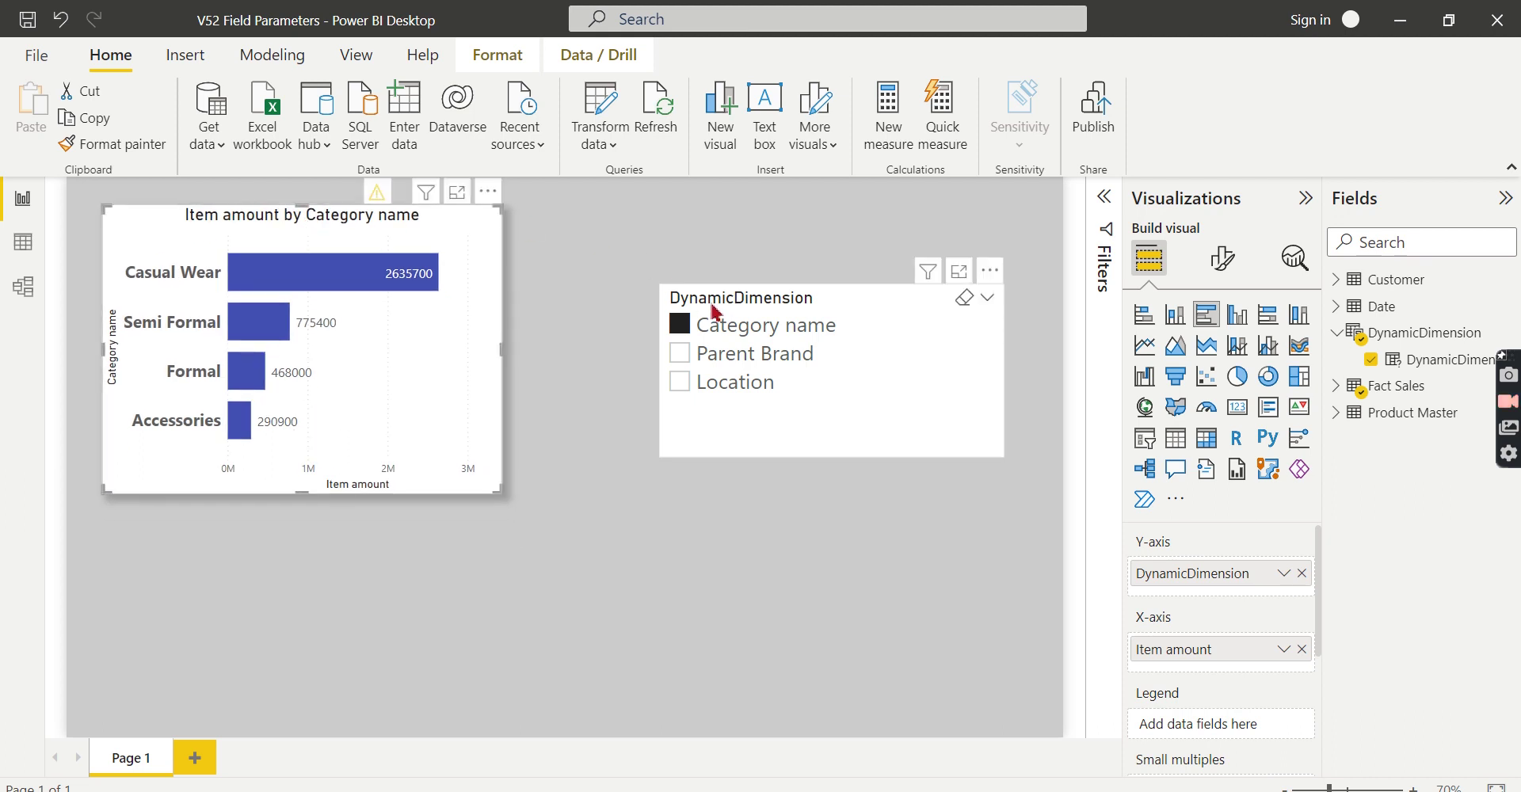
# Drag the DynamicDimension slicer up so it sits level with the bar chart's top.
pyautogui.moveTo(708, 279); pyautogui.dragTo(688, 199)
pyautogui.moveTo(221, 221); pyautogui.dragTo(216, 221)
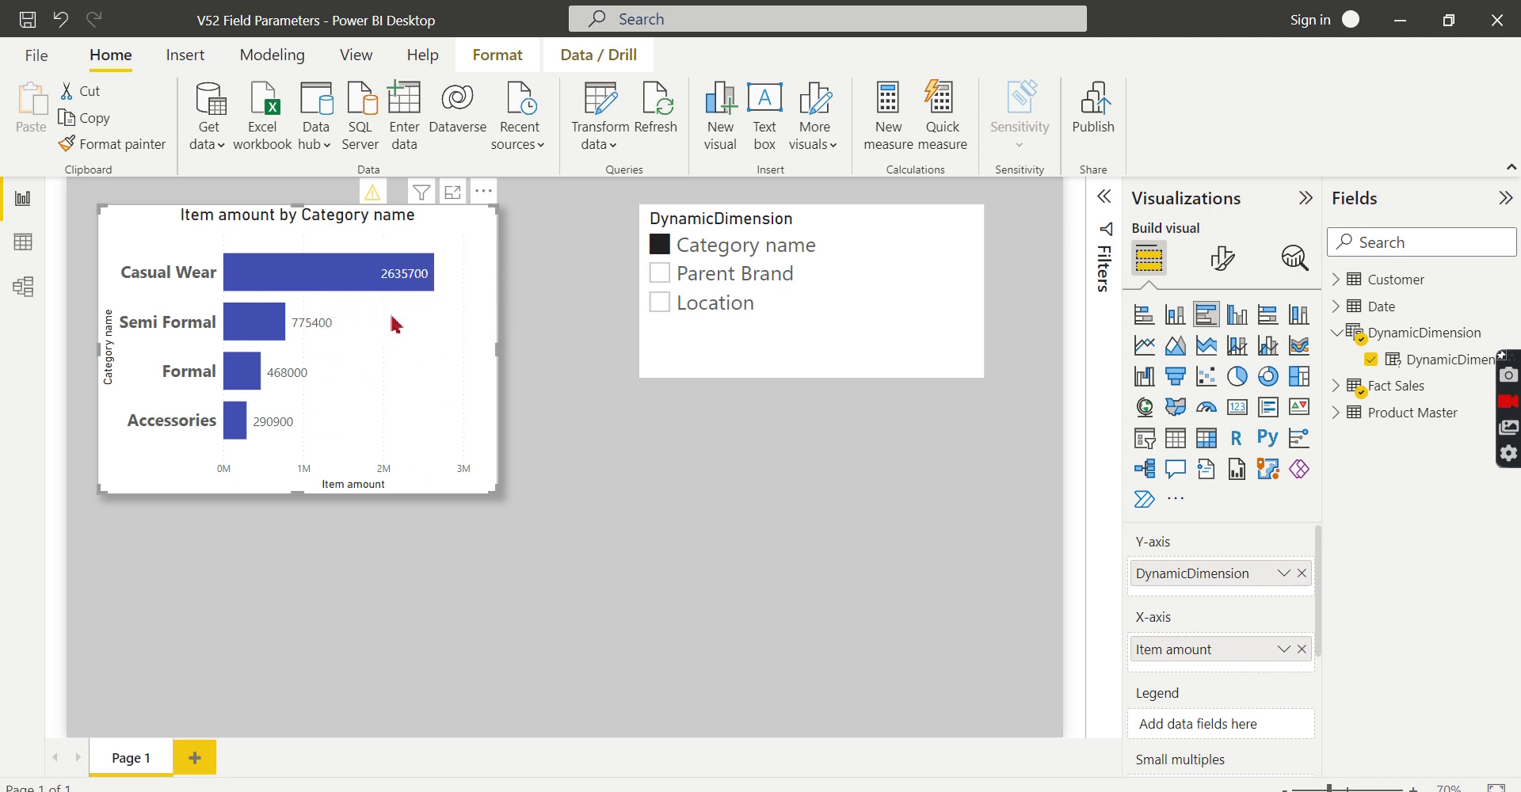
pyautogui.click(635, 585)
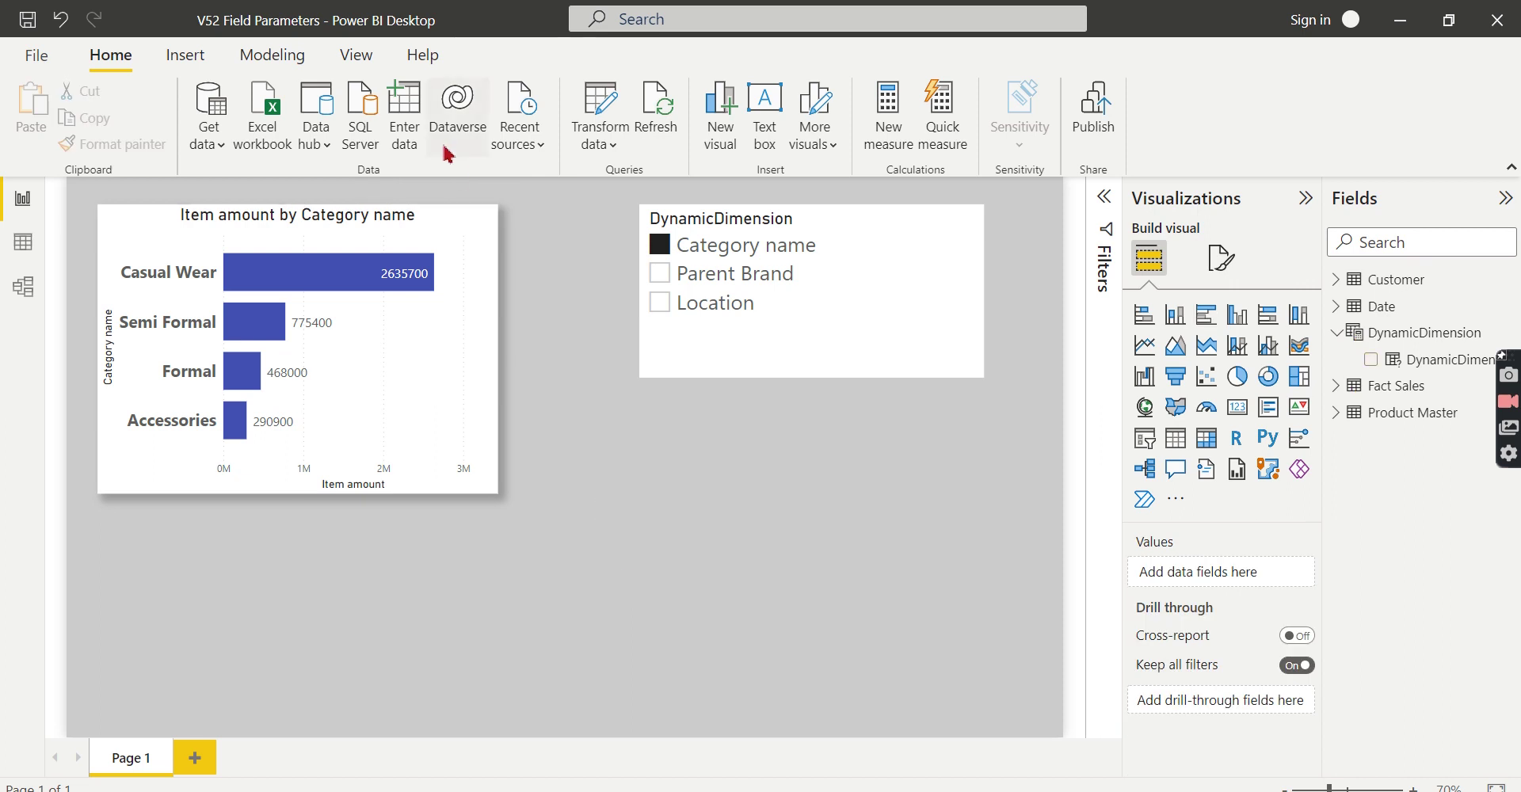
# Create a fields parameter named DynamicMeasures from Fact Sales' Sales Amt and Sales Qty.
pyautogui.click(297, 53)
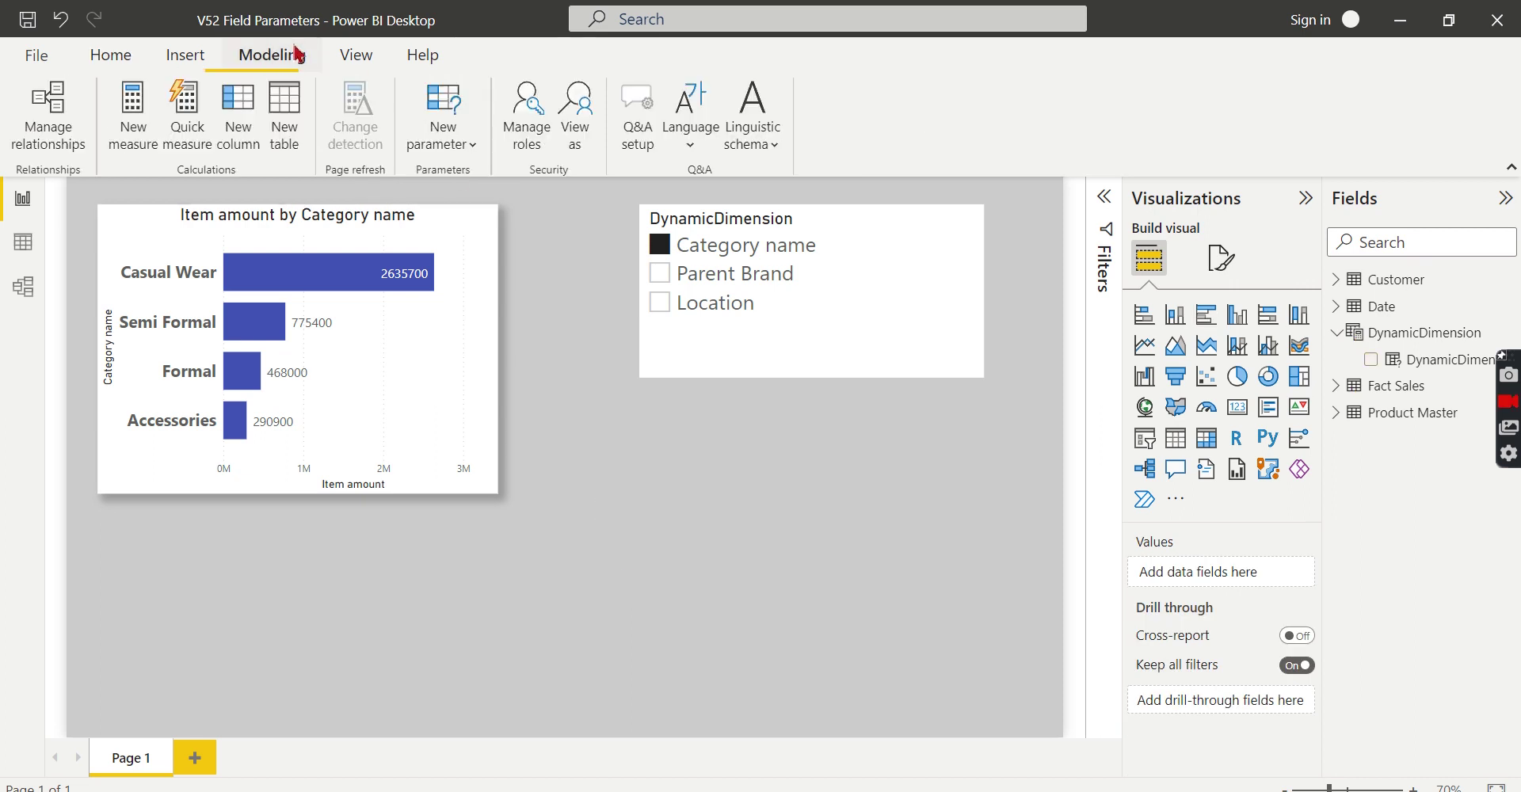
pyautogui.click(458, 143)
pyautogui.click(476, 216)
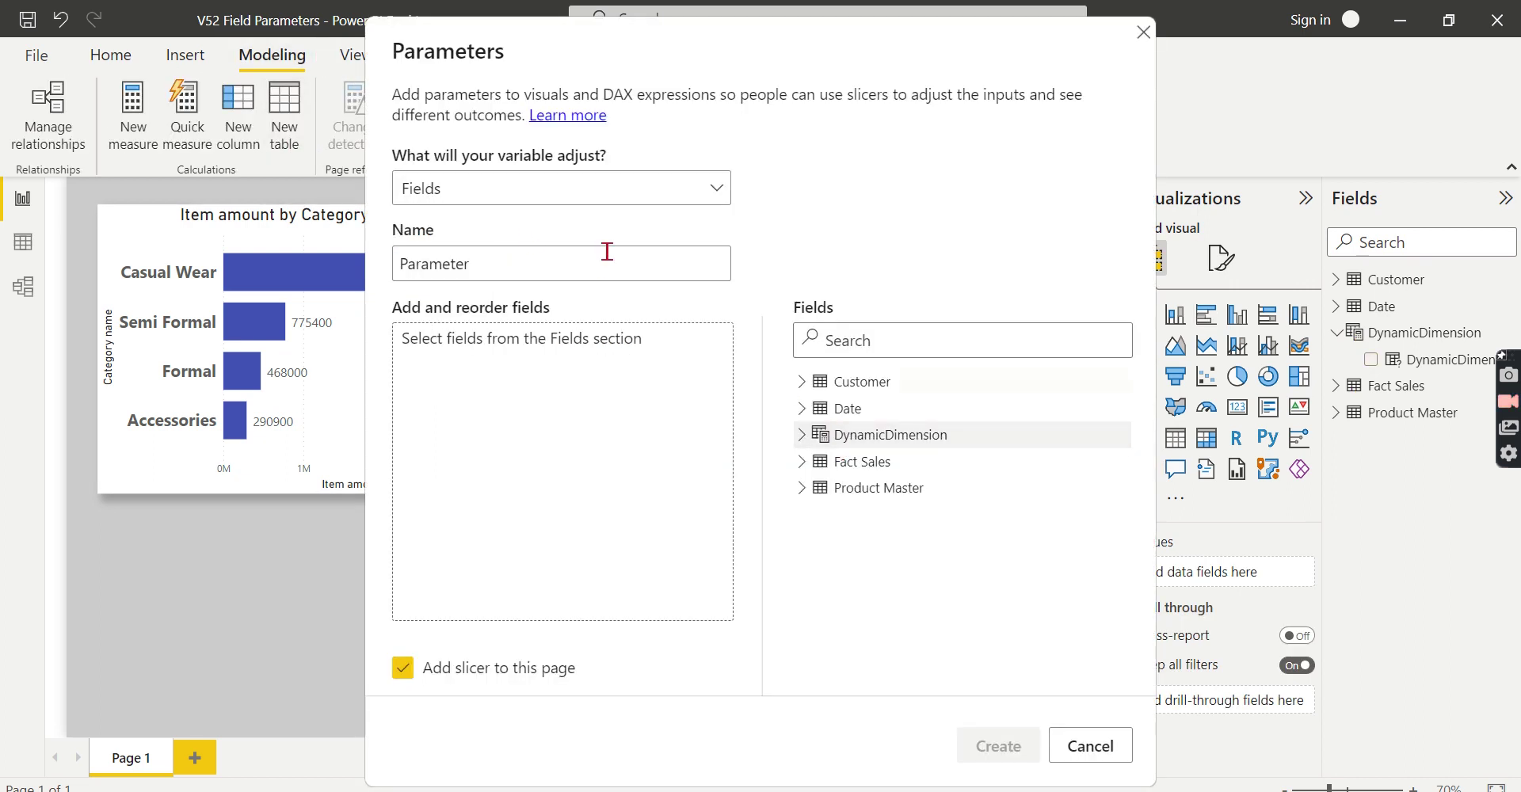
pyautogui.doubleClick(486, 268)
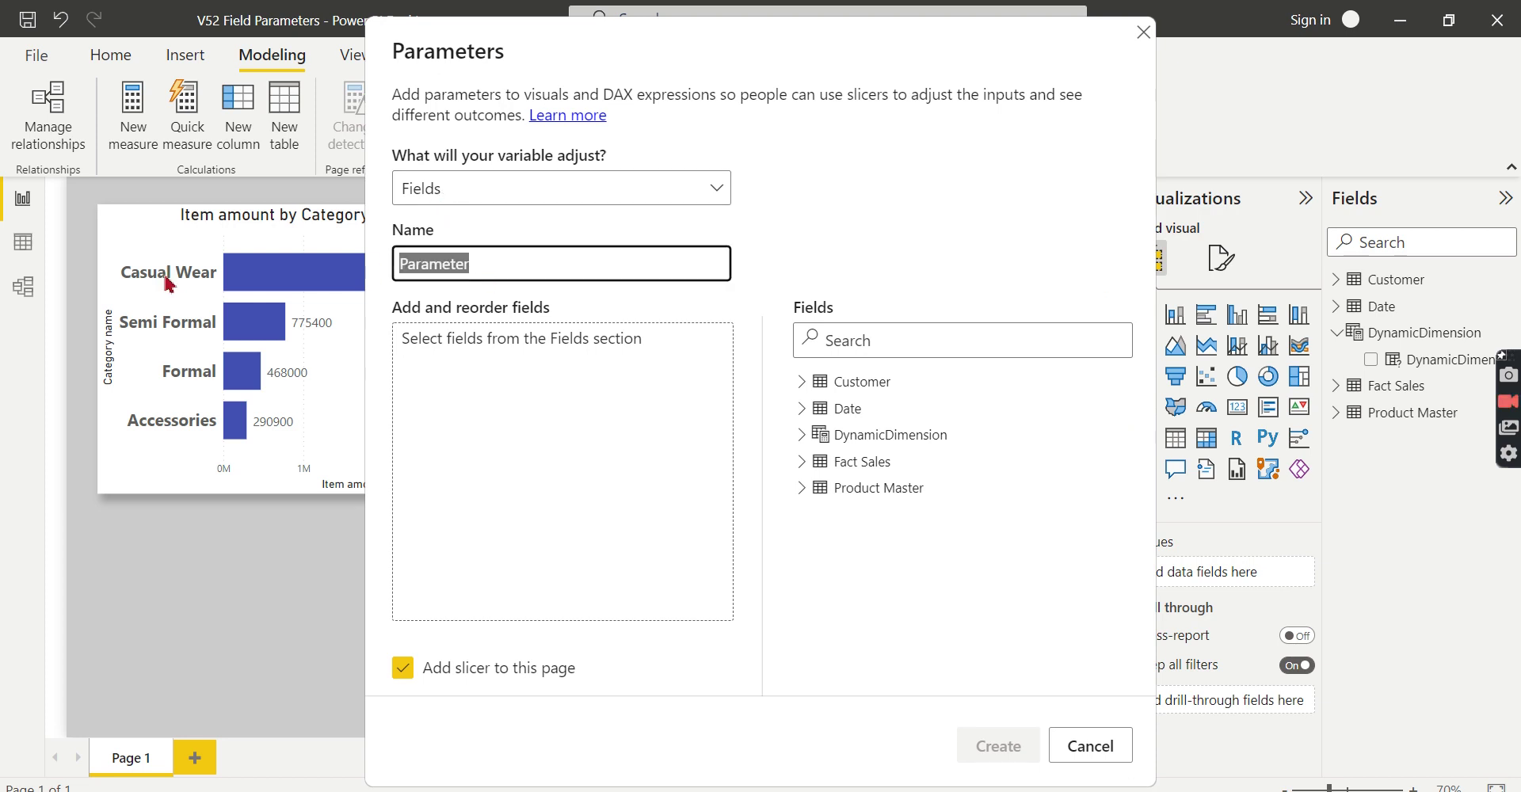
pyautogui.write('DynamicMeasures')
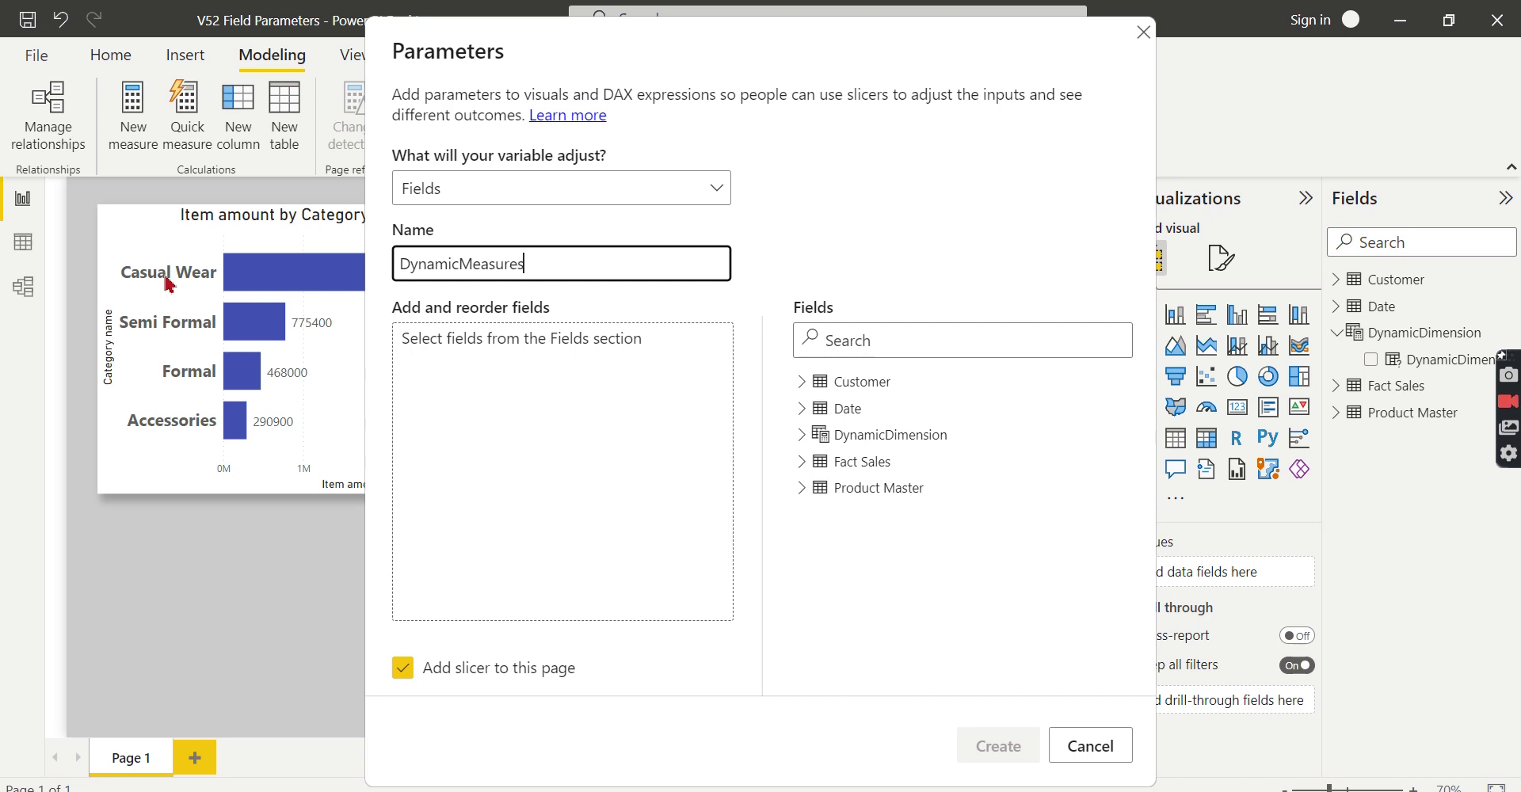
pyautogui.click(802, 463)
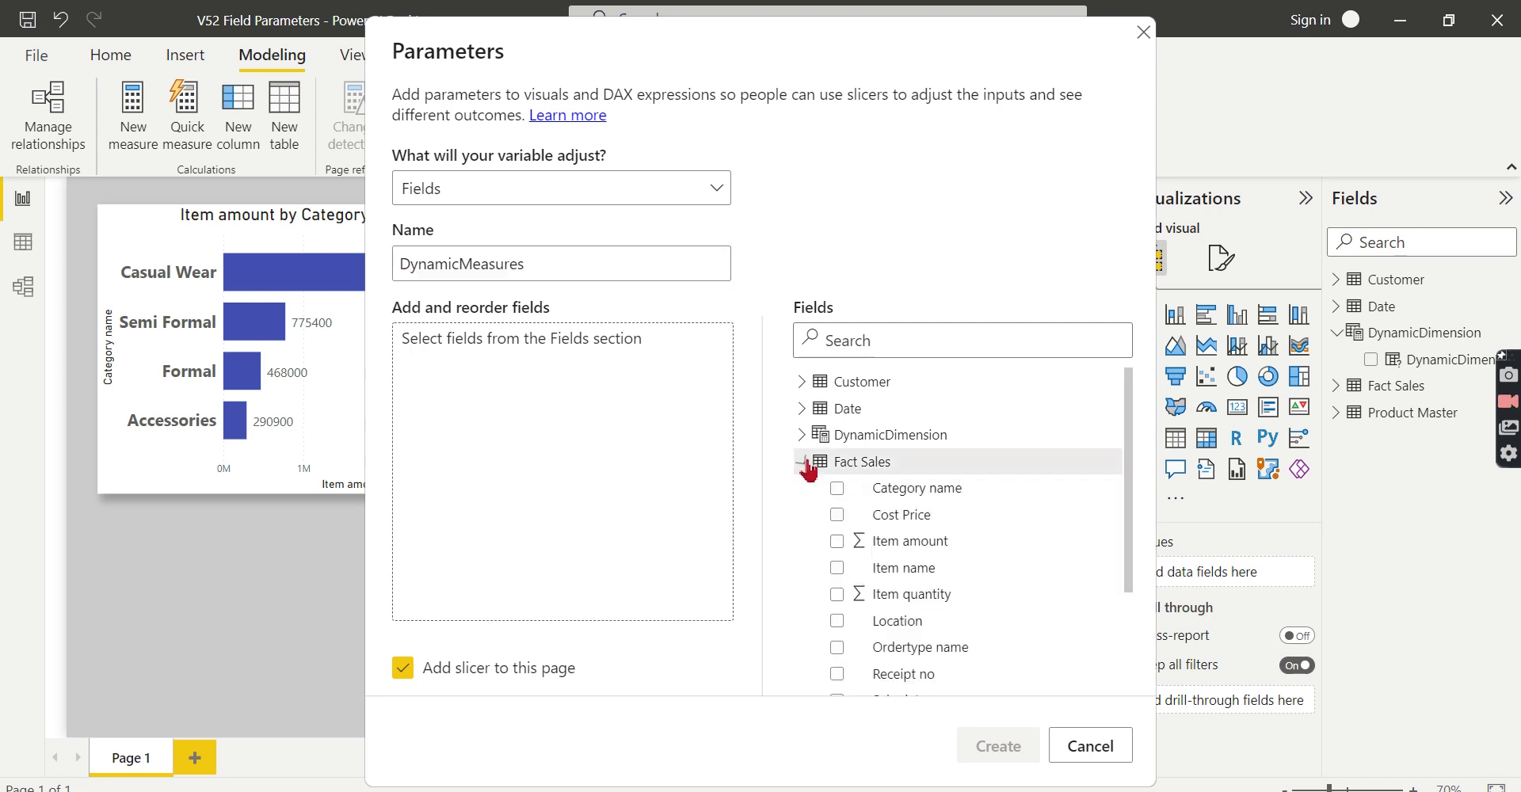
pyautogui.scroll(-3, 982, 507)
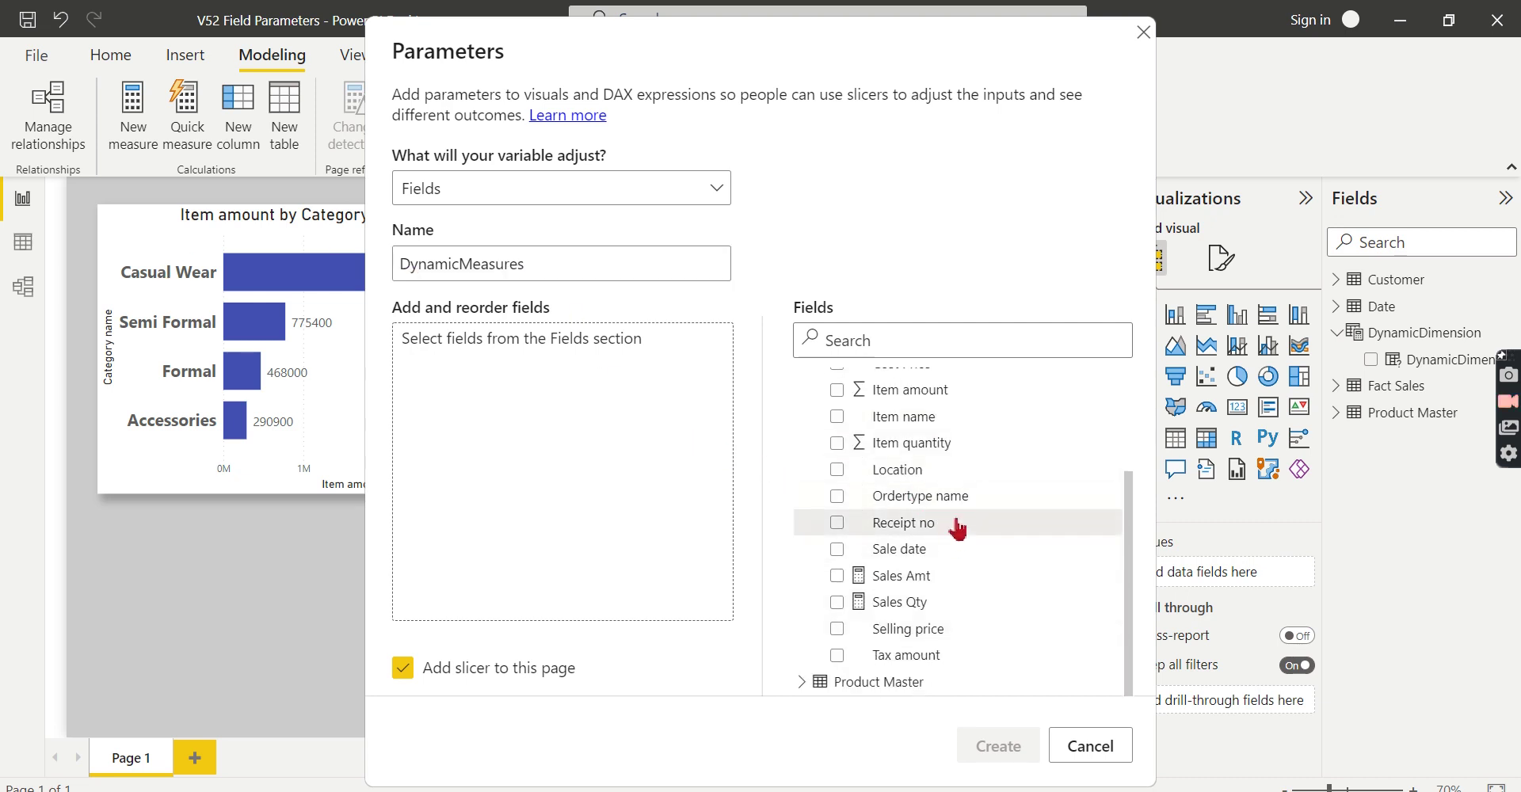
pyautogui.scroll(3, 951, 529)
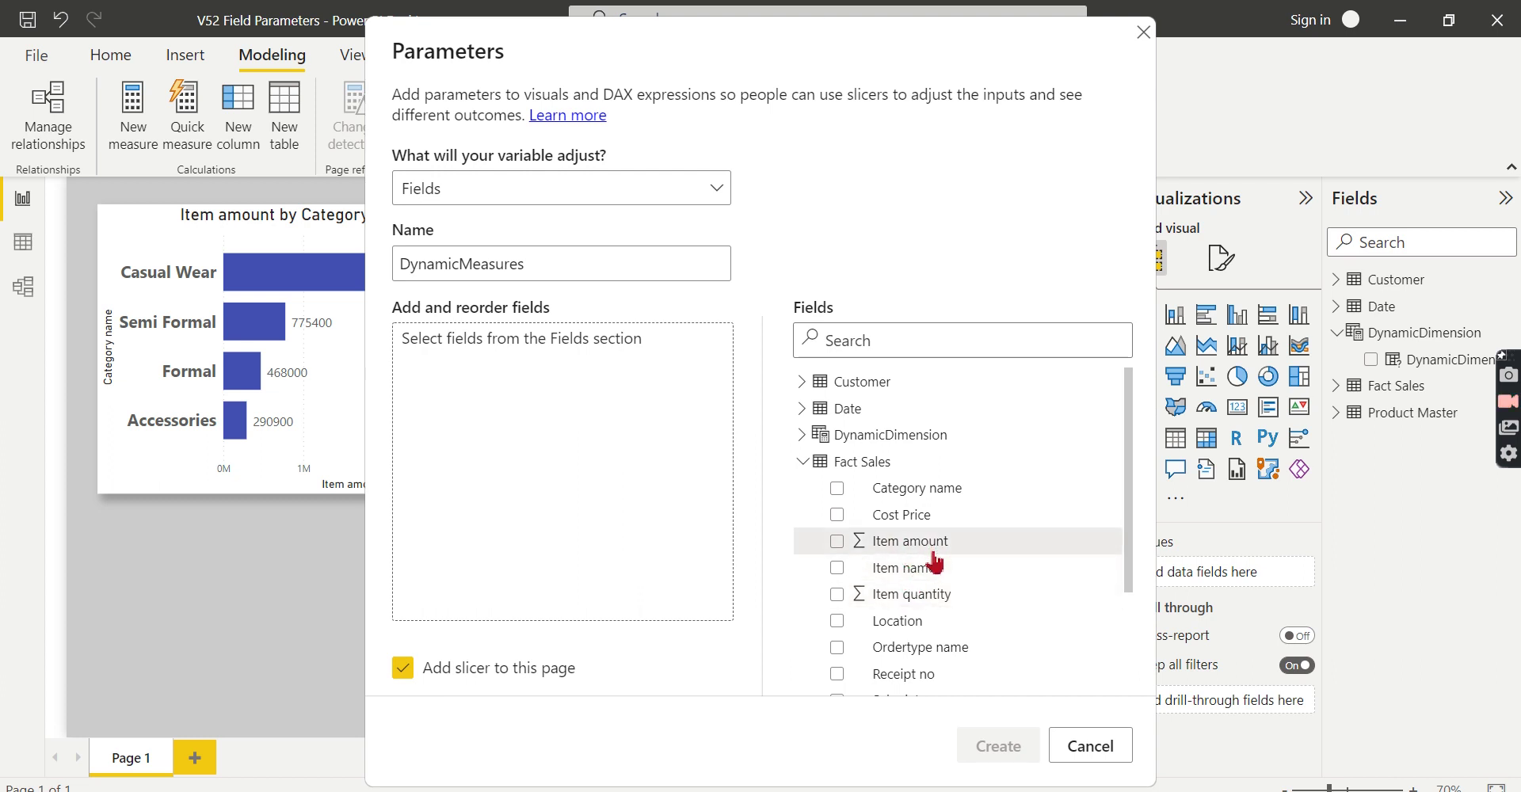
pyautogui.scroll(-3, 931, 574)
pyautogui.click(910, 582)
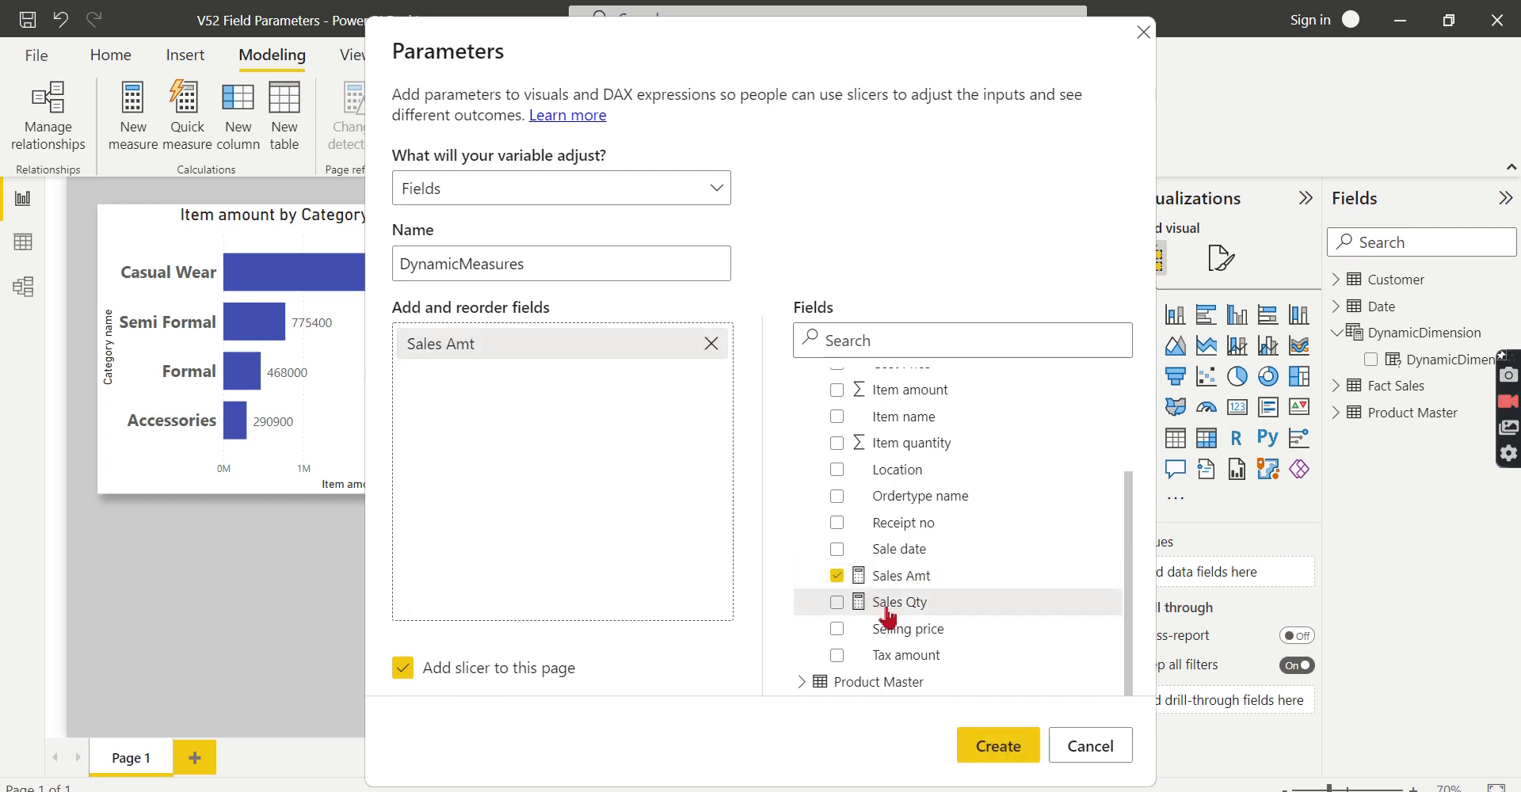
pyautogui.click(888, 610)
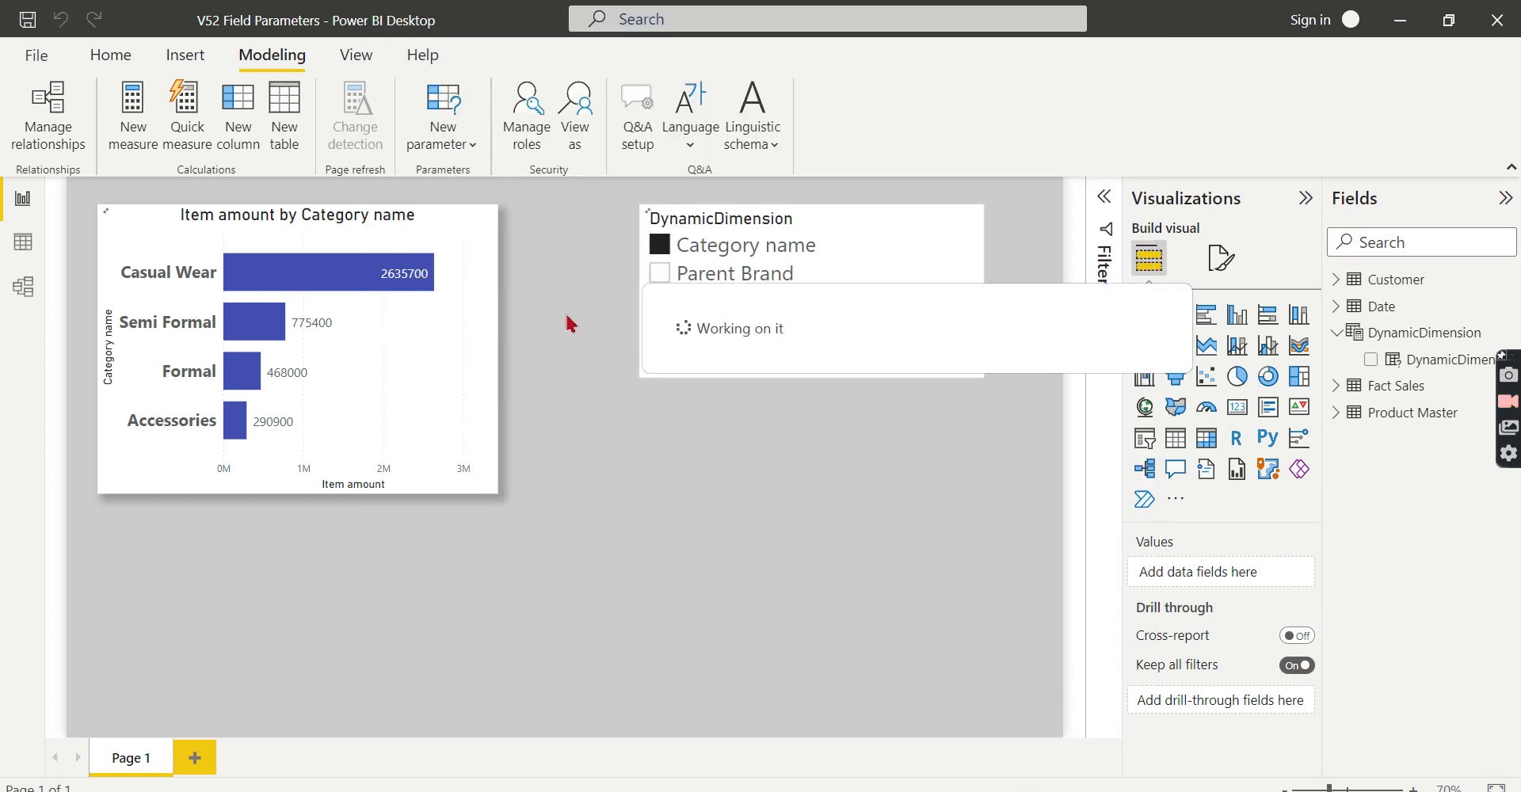
# Move the DynamicMeasures slicer below DynamicDimension and paint DynamicDimension's formatting onto it.
pyautogui.moveTo(396, 498); pyautogui.dragTo(938, 418)
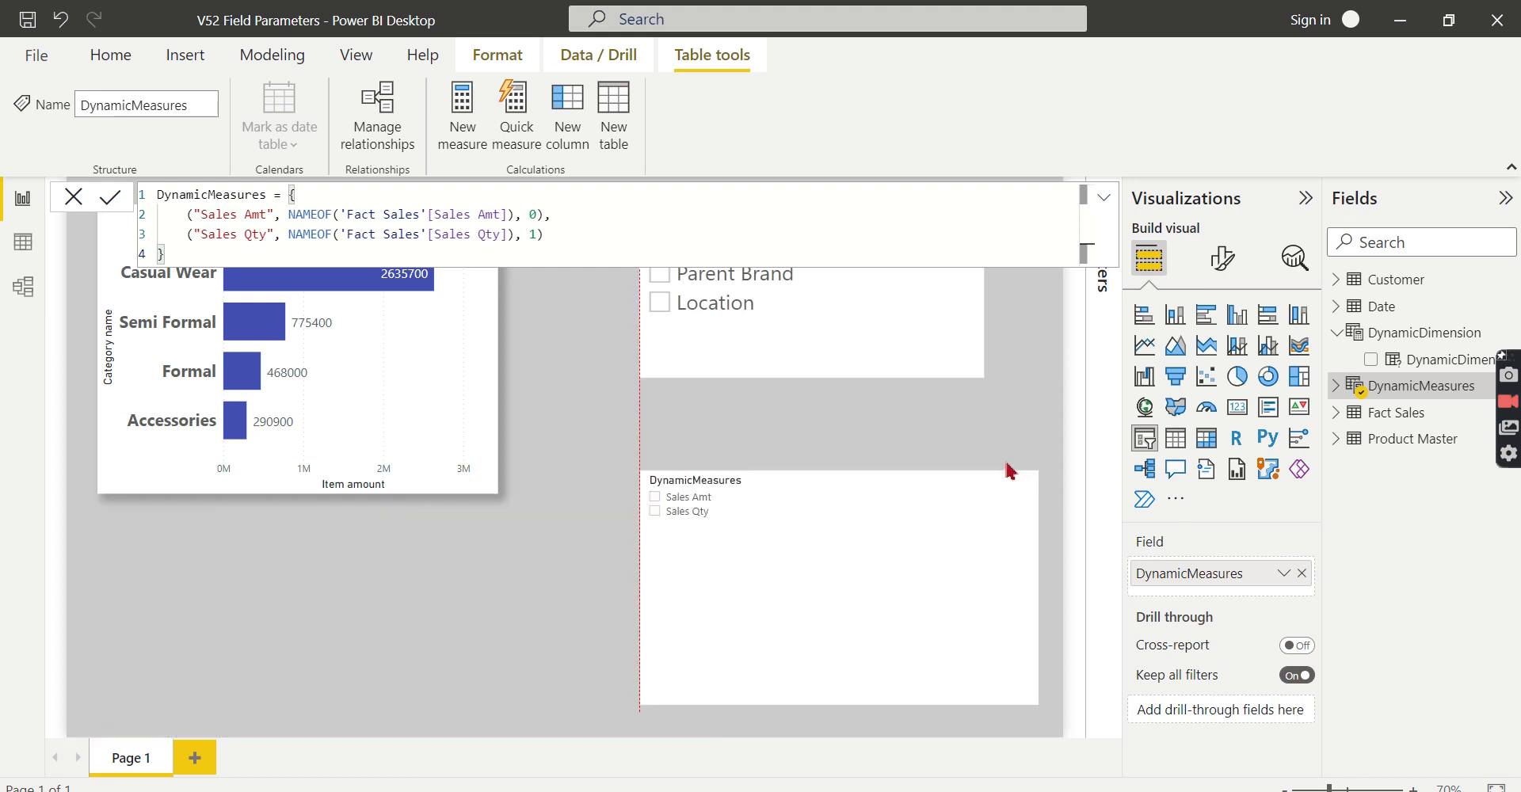
pyautogui.click(832, 352)
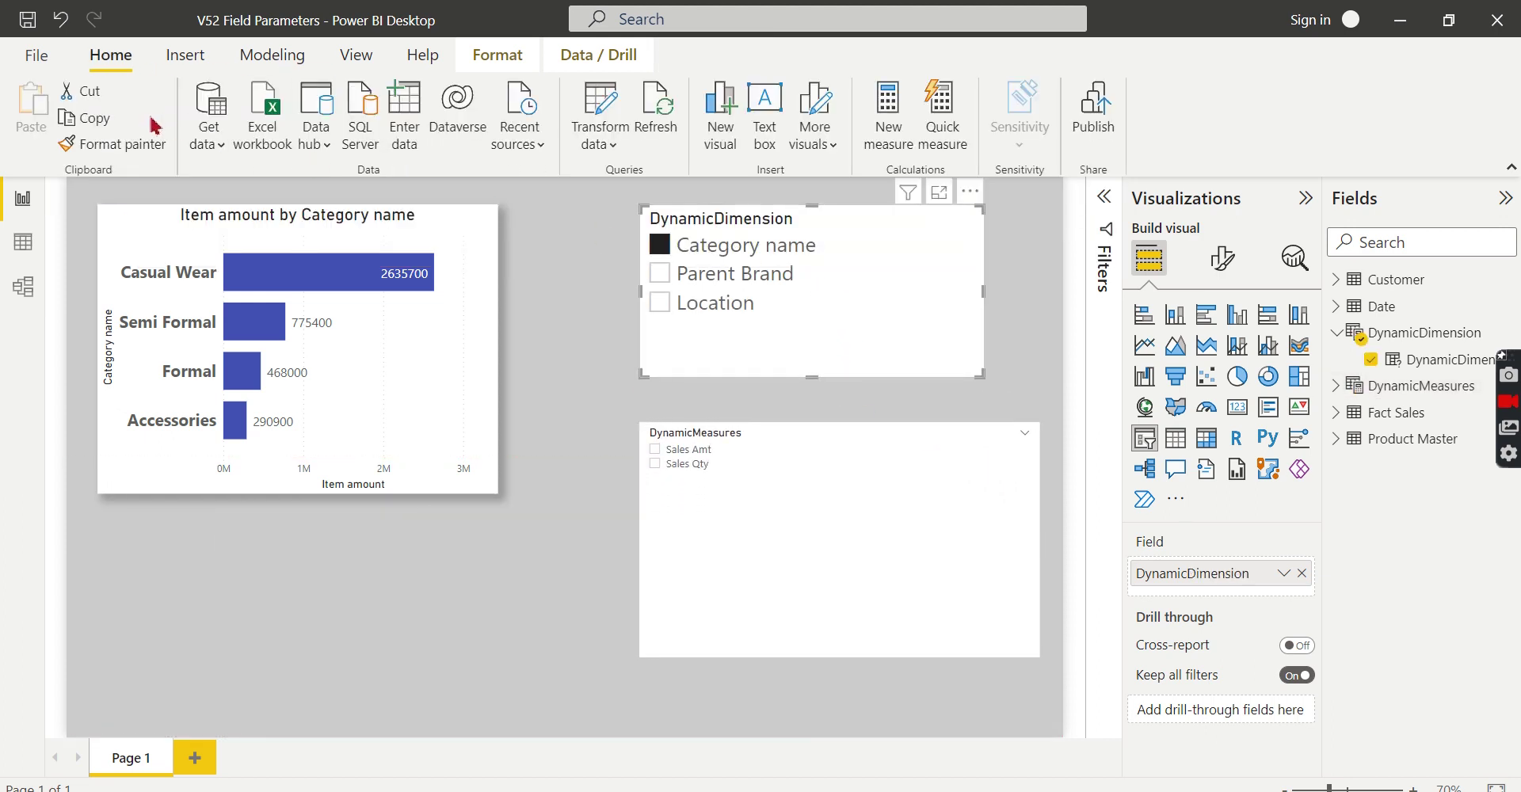
pyautogui.click(113, 147)
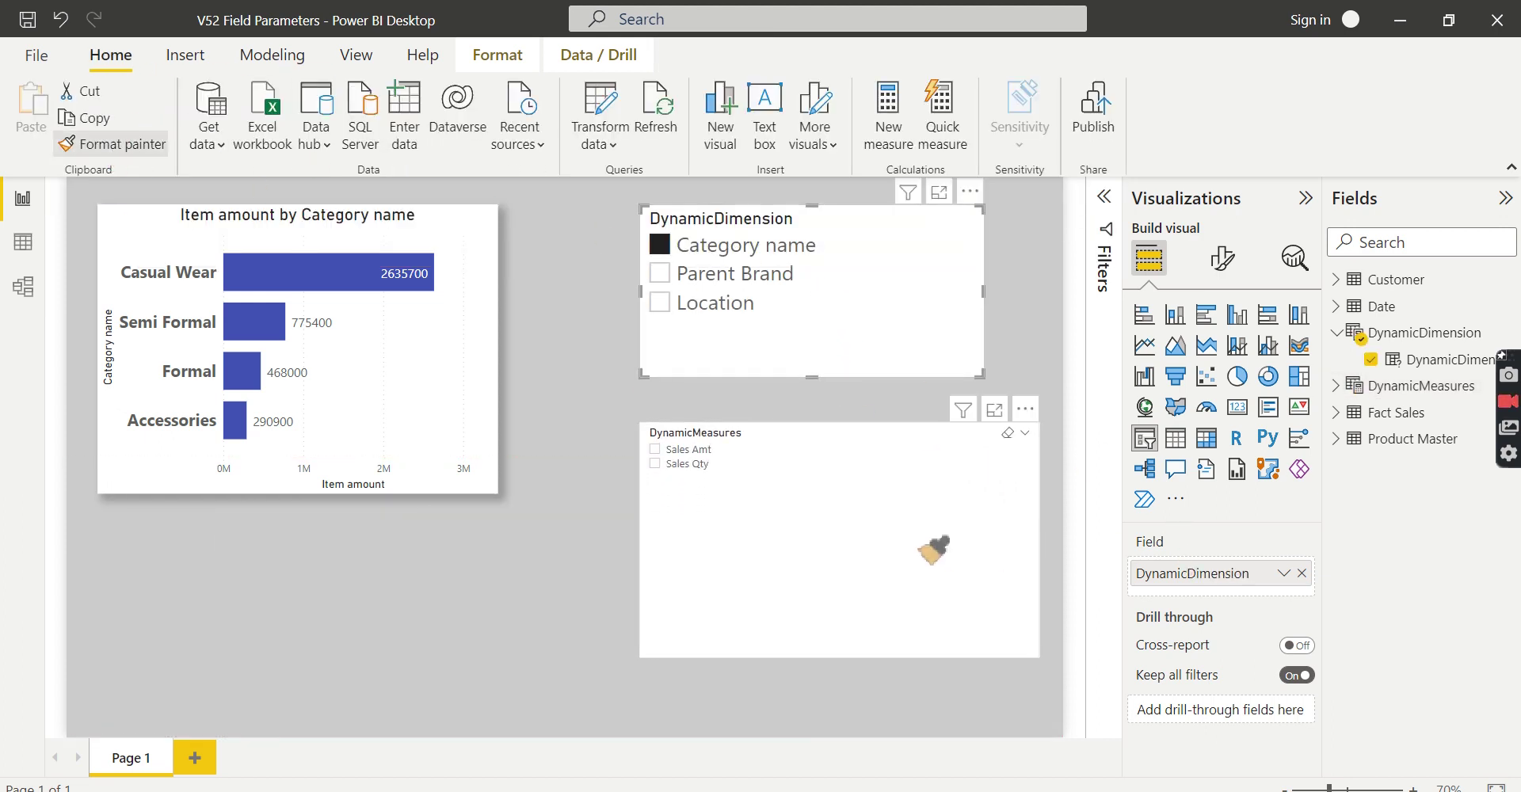
pyautogui.click(920, 545)
# Shorten the bar chart and paste a duplicate of it below the original.
pyautogui.click(496, 492)
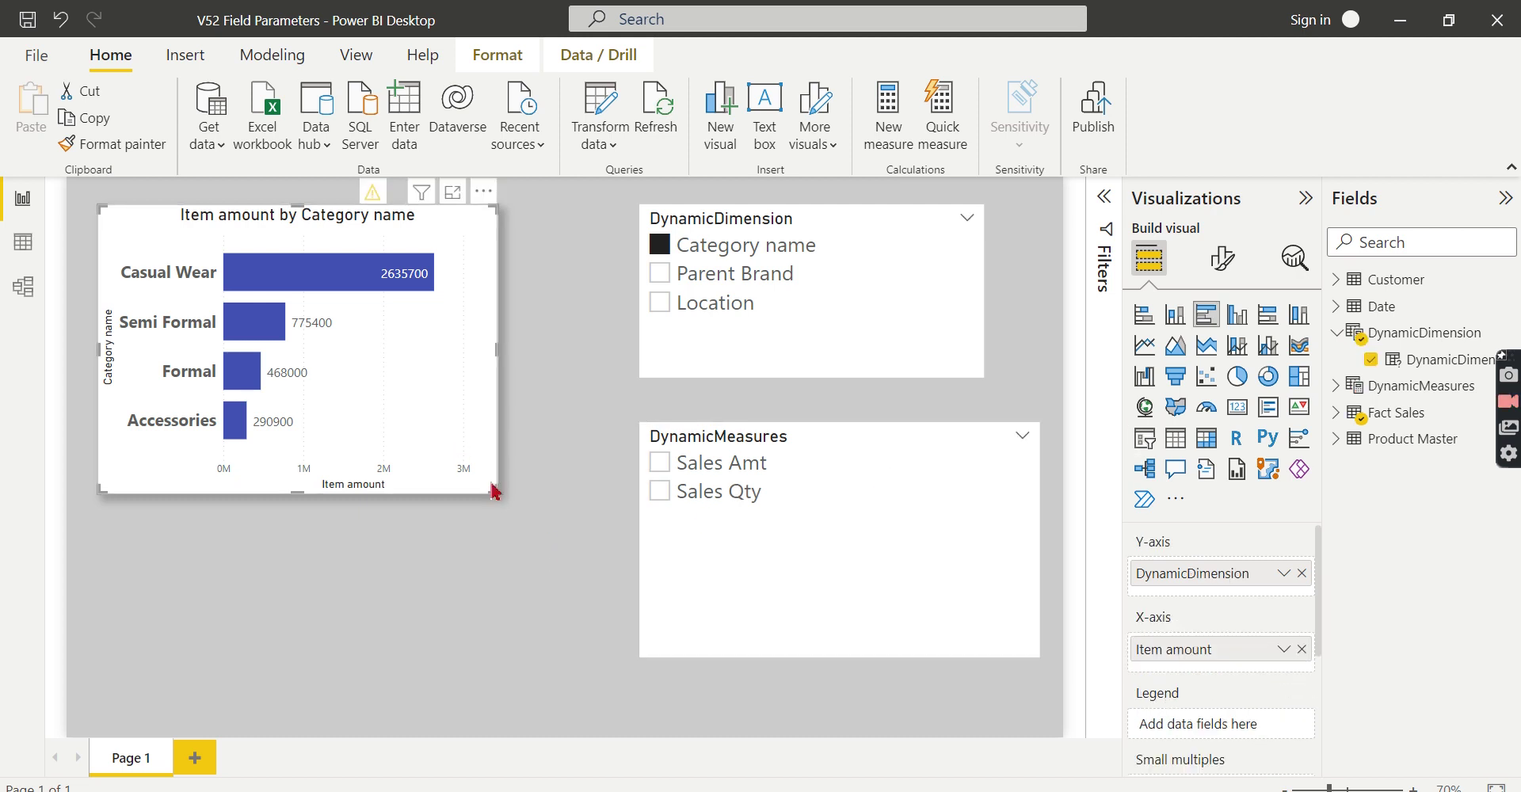
pyautogui.moveTo(496, 492); pyautogui.dragTo(504, 406)
pyautogui.click(509, 502)
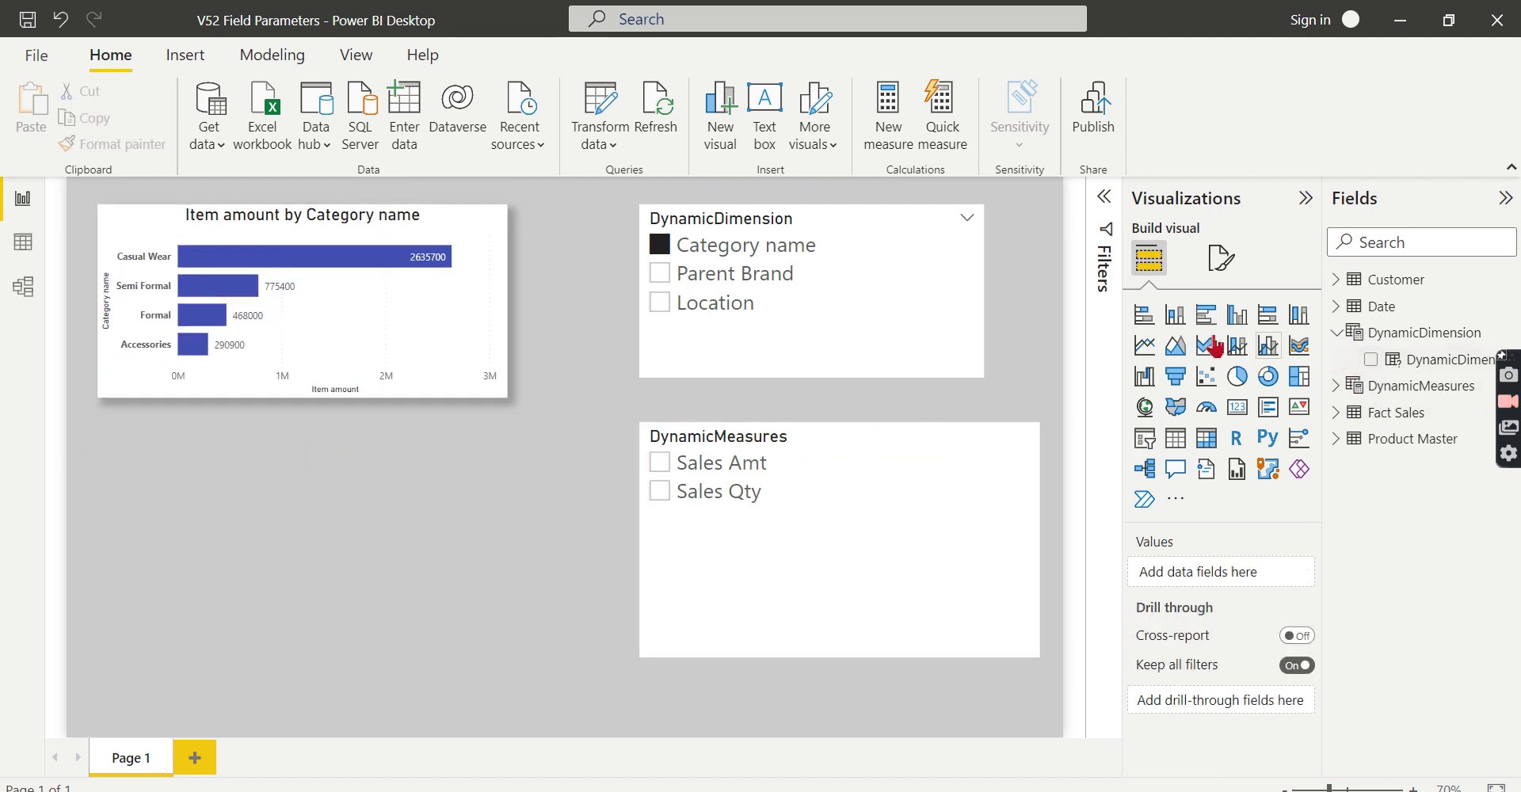
pyautogui.click(426, 222)
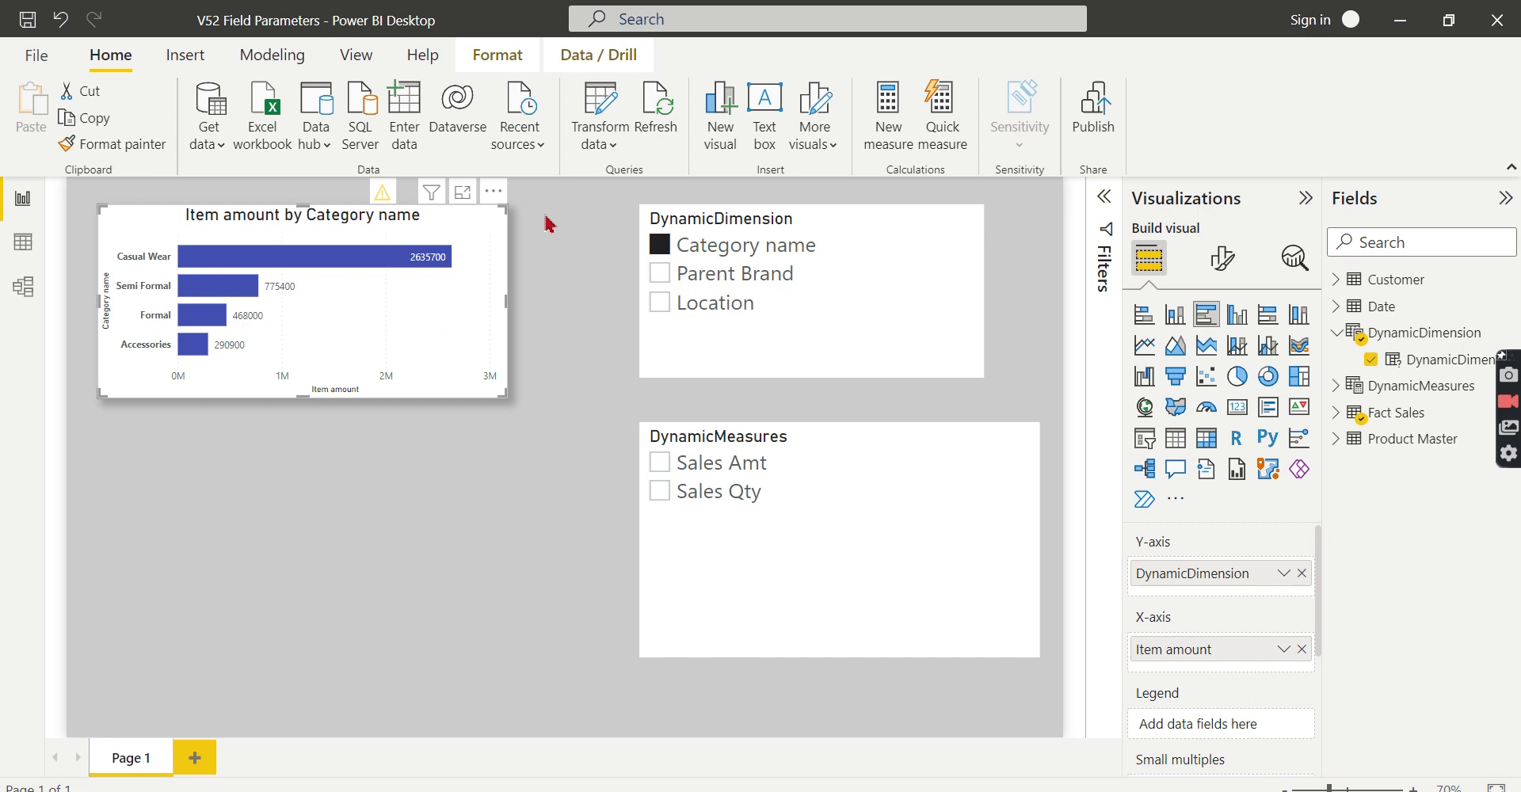
pyautogui.hotkey('ctrl', 'c')
pyautogui.hotkey('ctrl', 'v')
pyautogui.moveTo(415, 237)
pyautogui.mouseDown()
pyautogui.moveTo(418, 455)
pyautogui.moveTo(404, 456)
pyautogui.mouseUp()
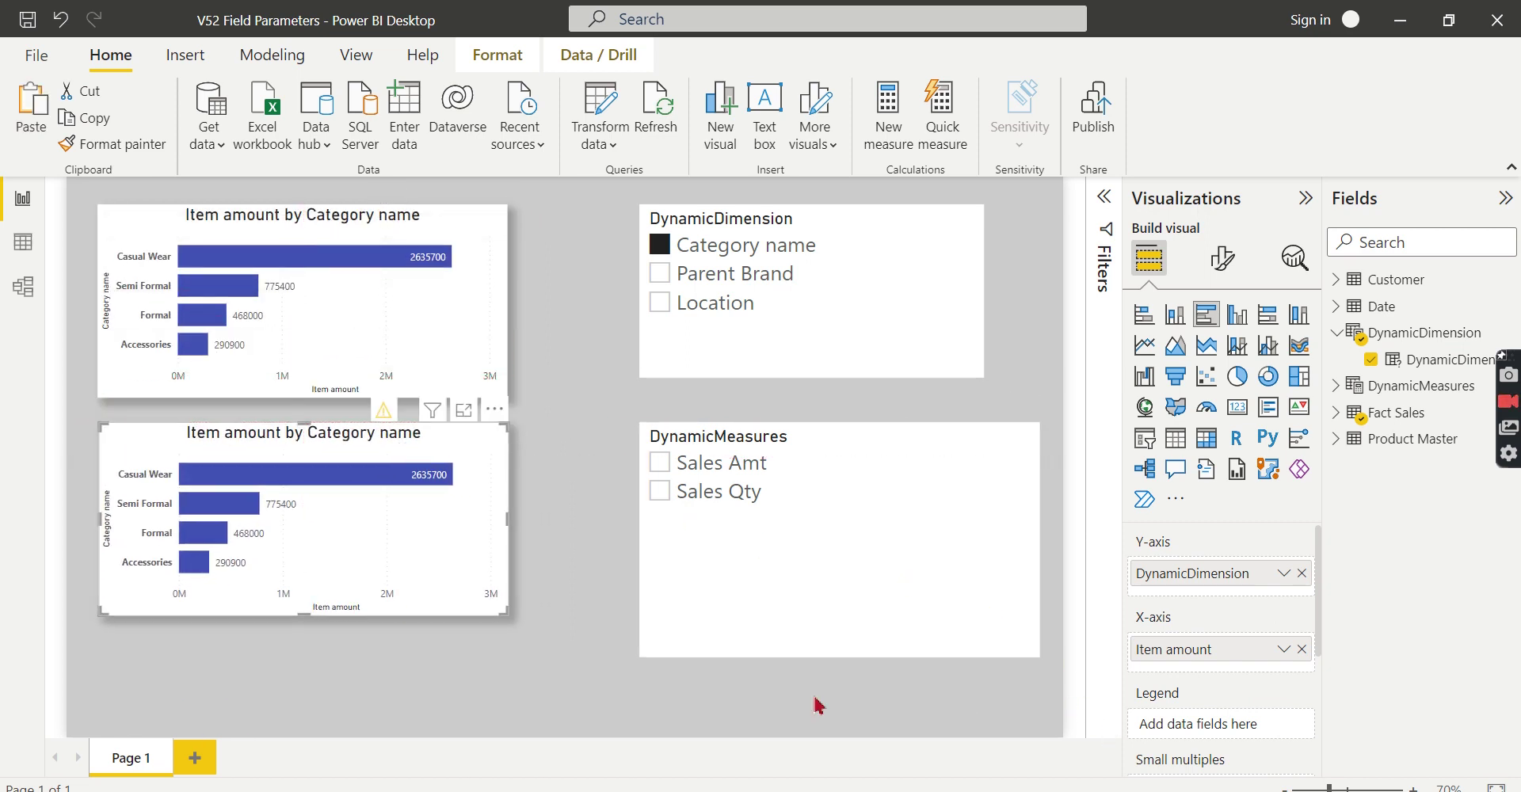
# On the lower chart, replace DynamicDimension with Category name and Item amount with DynamicMeasures.
pyautogui.moveTo(505, 611); pyautogui.dragTo(528, 671)
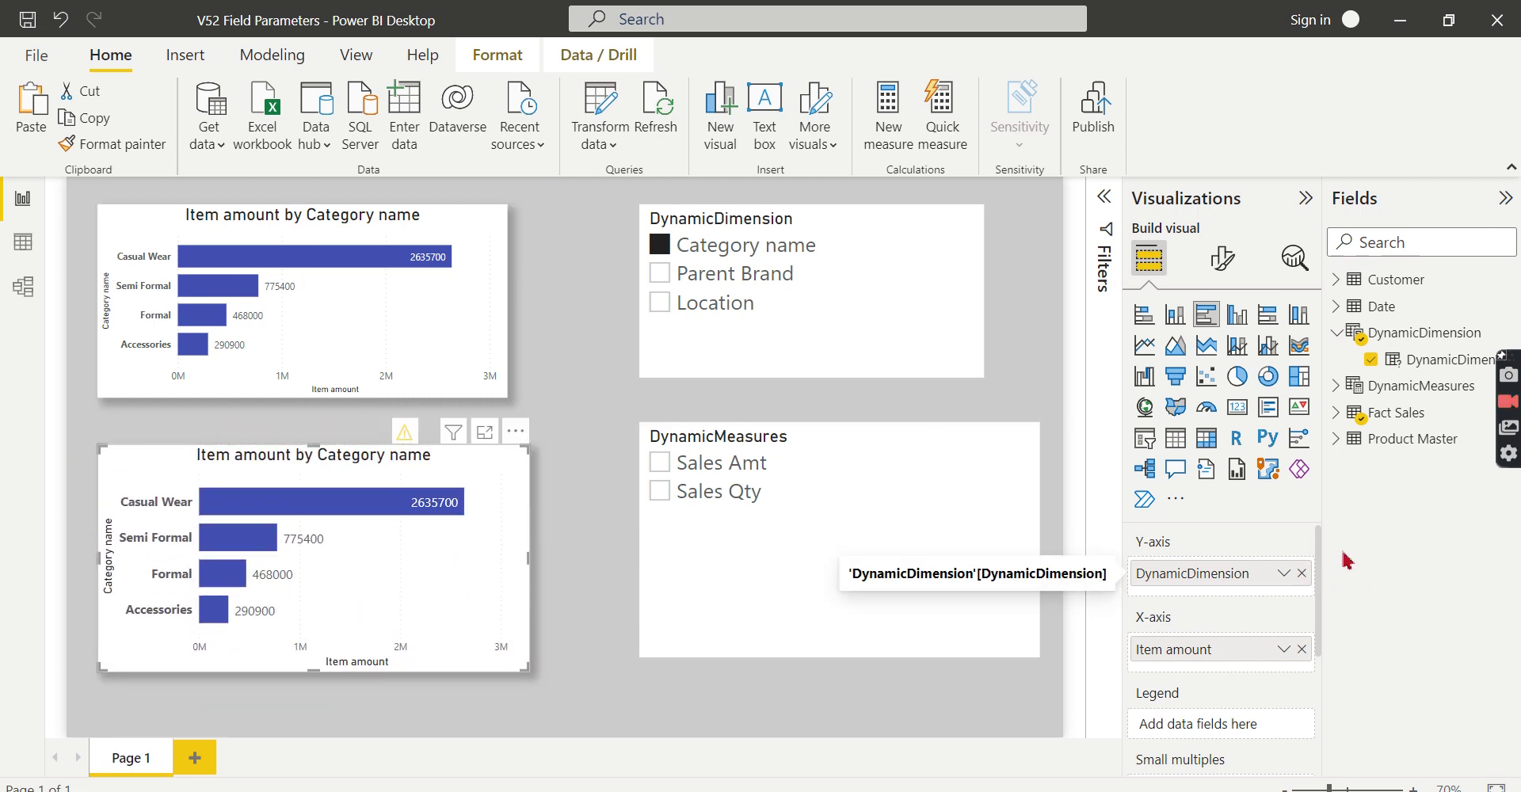
pyautogui.click(1303, 574)
pyautogui.click(1336, 439)
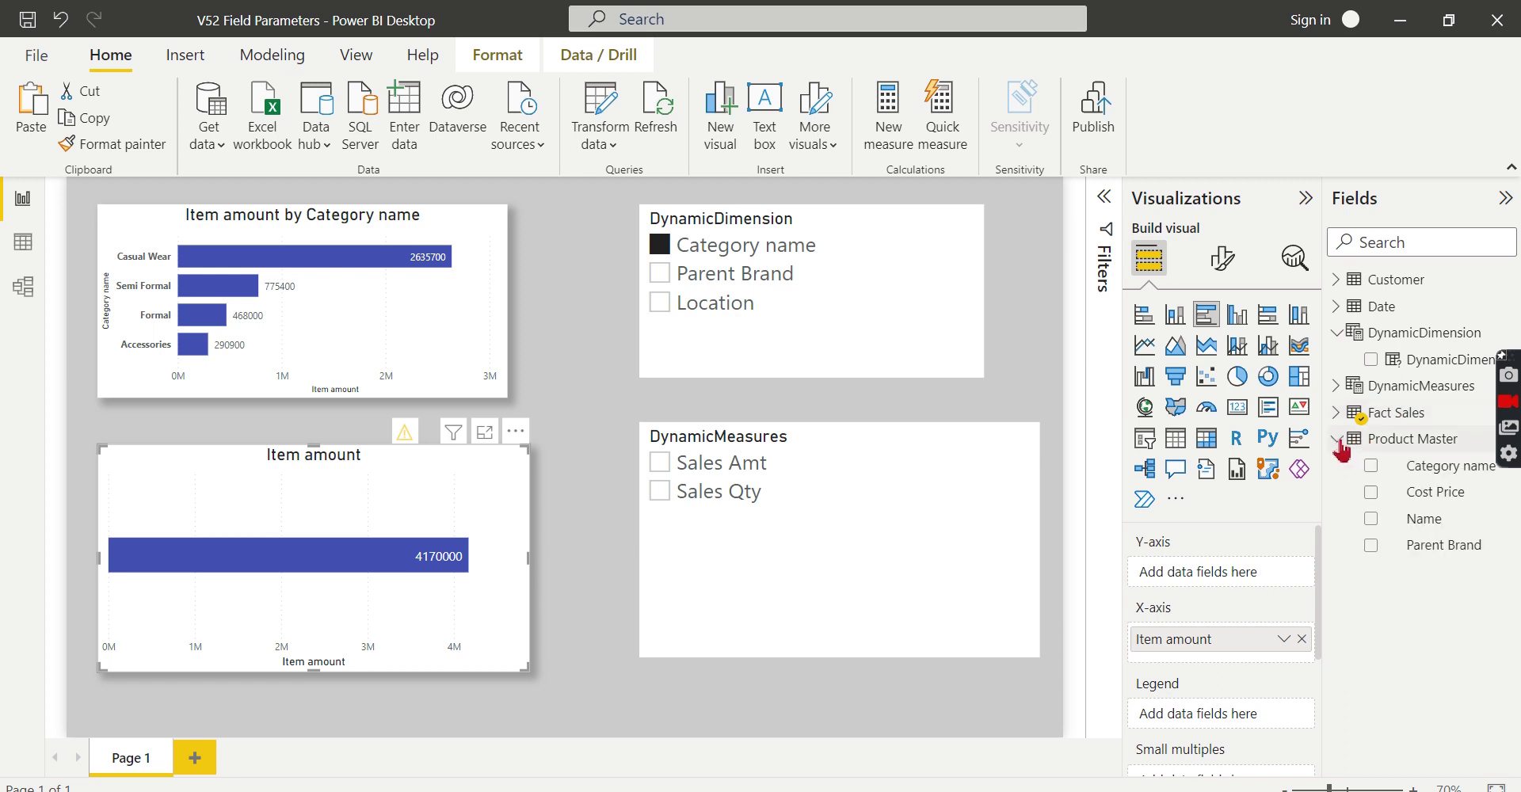
pyautogui.click(1371, 466)
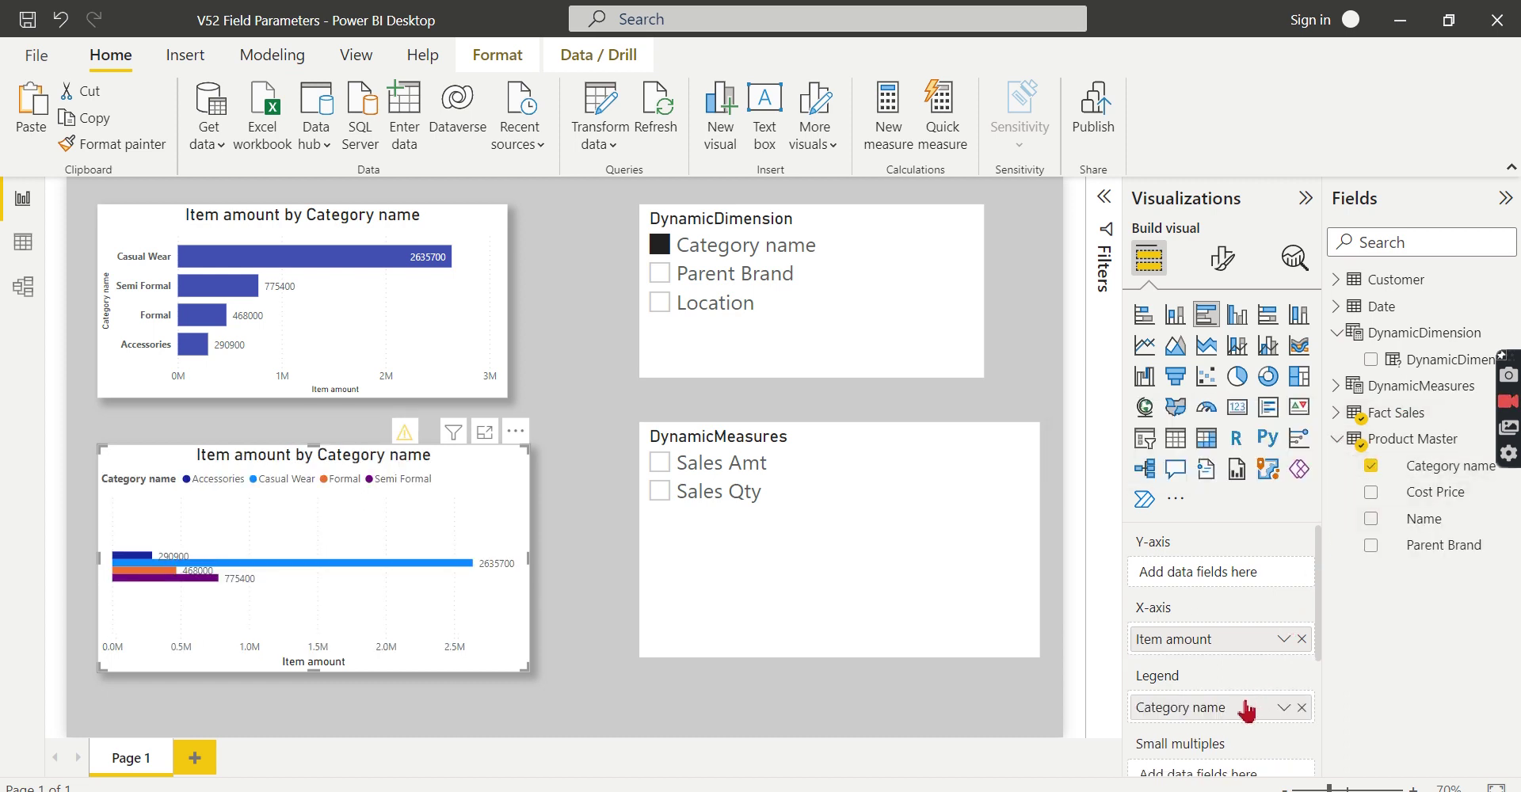
pyautogui.moveTo(1246, 708); pyautogui.dragTo(1300, 650)
pyautogui.moveTo(1207, 708); pyautogui.dragTo(1232, 577)
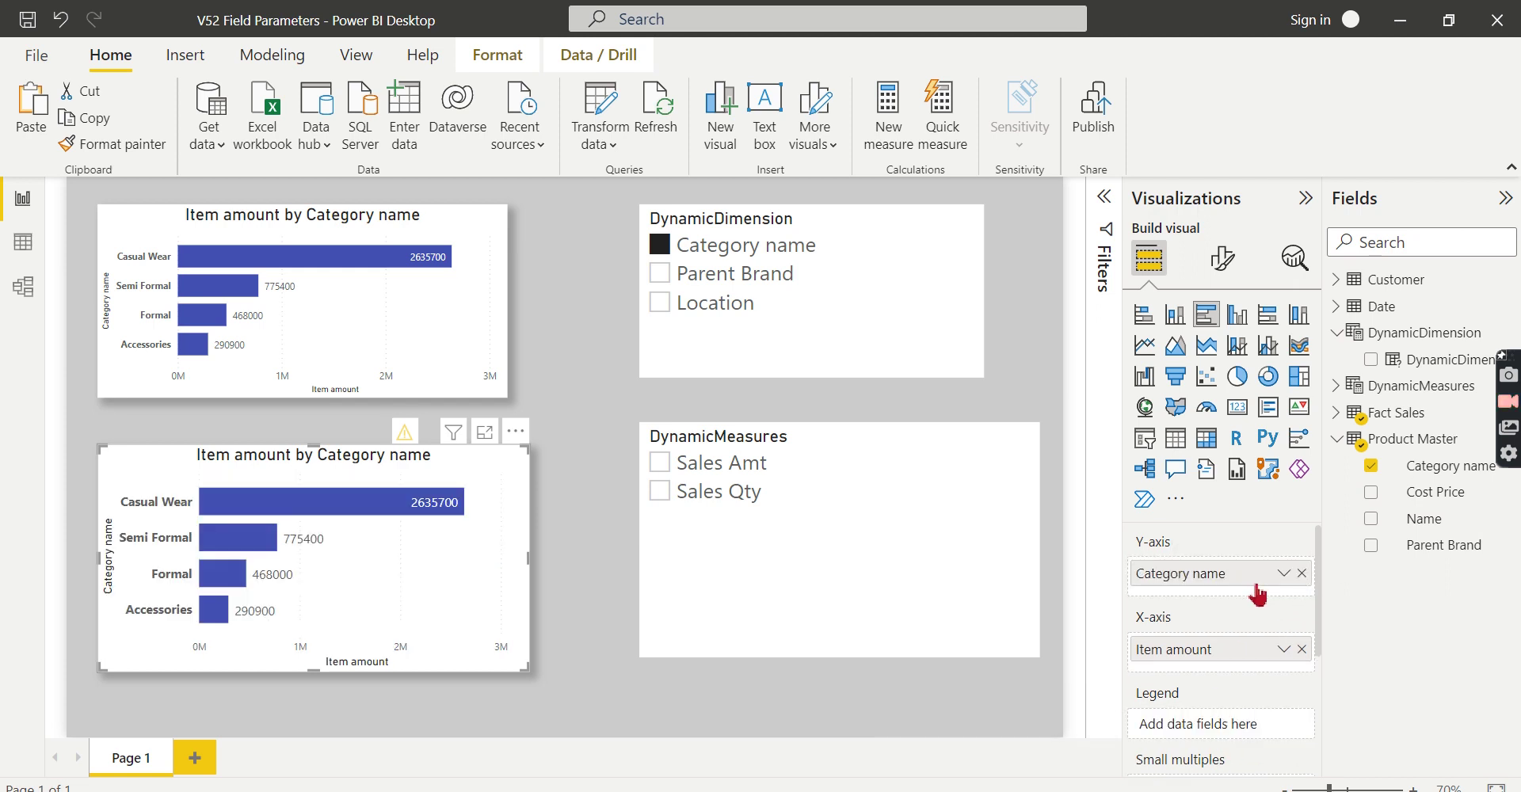
pyautogui.click(1302, 650)
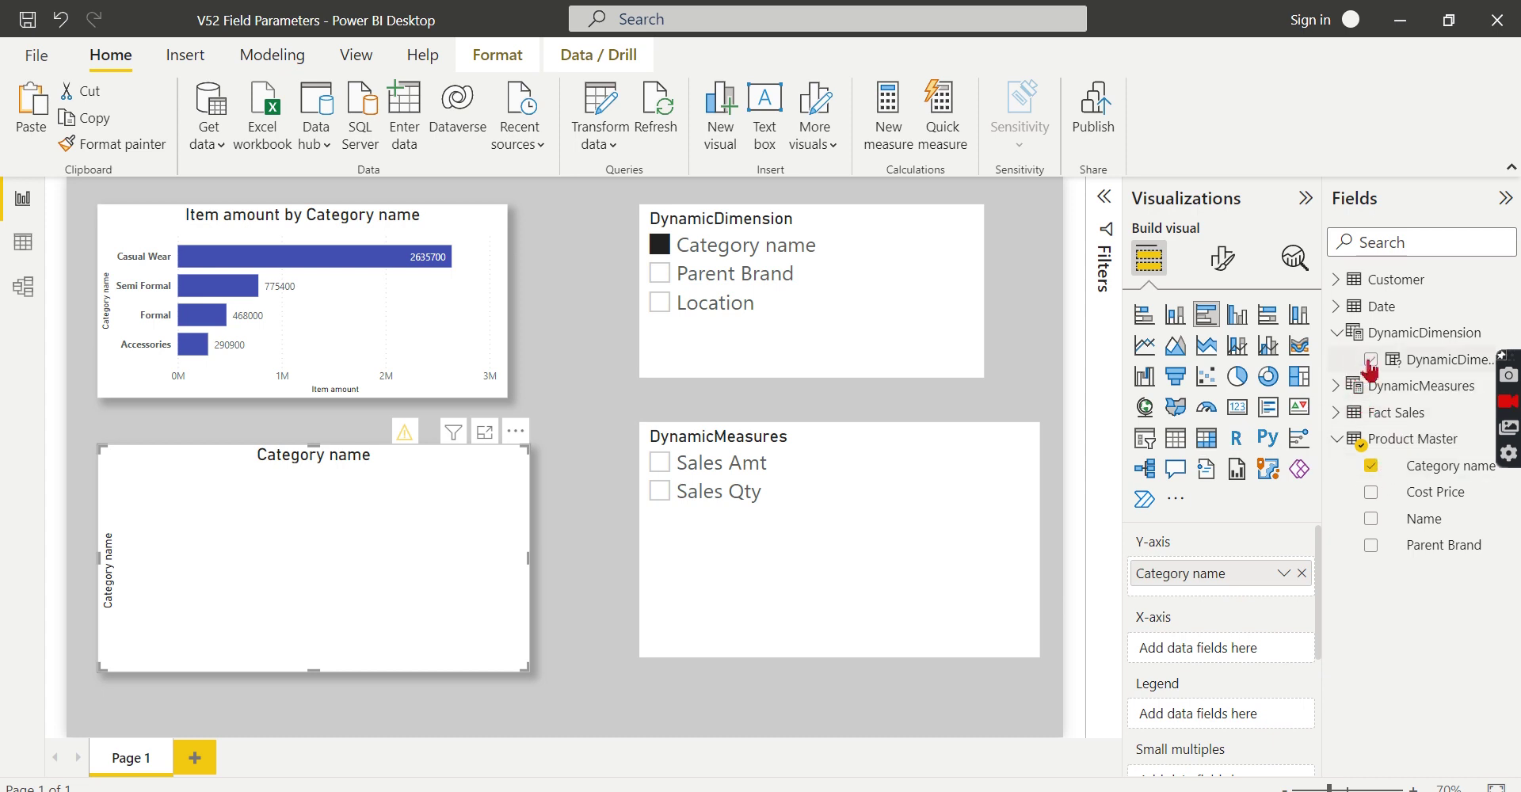
pyautogui.click(1339, 389)
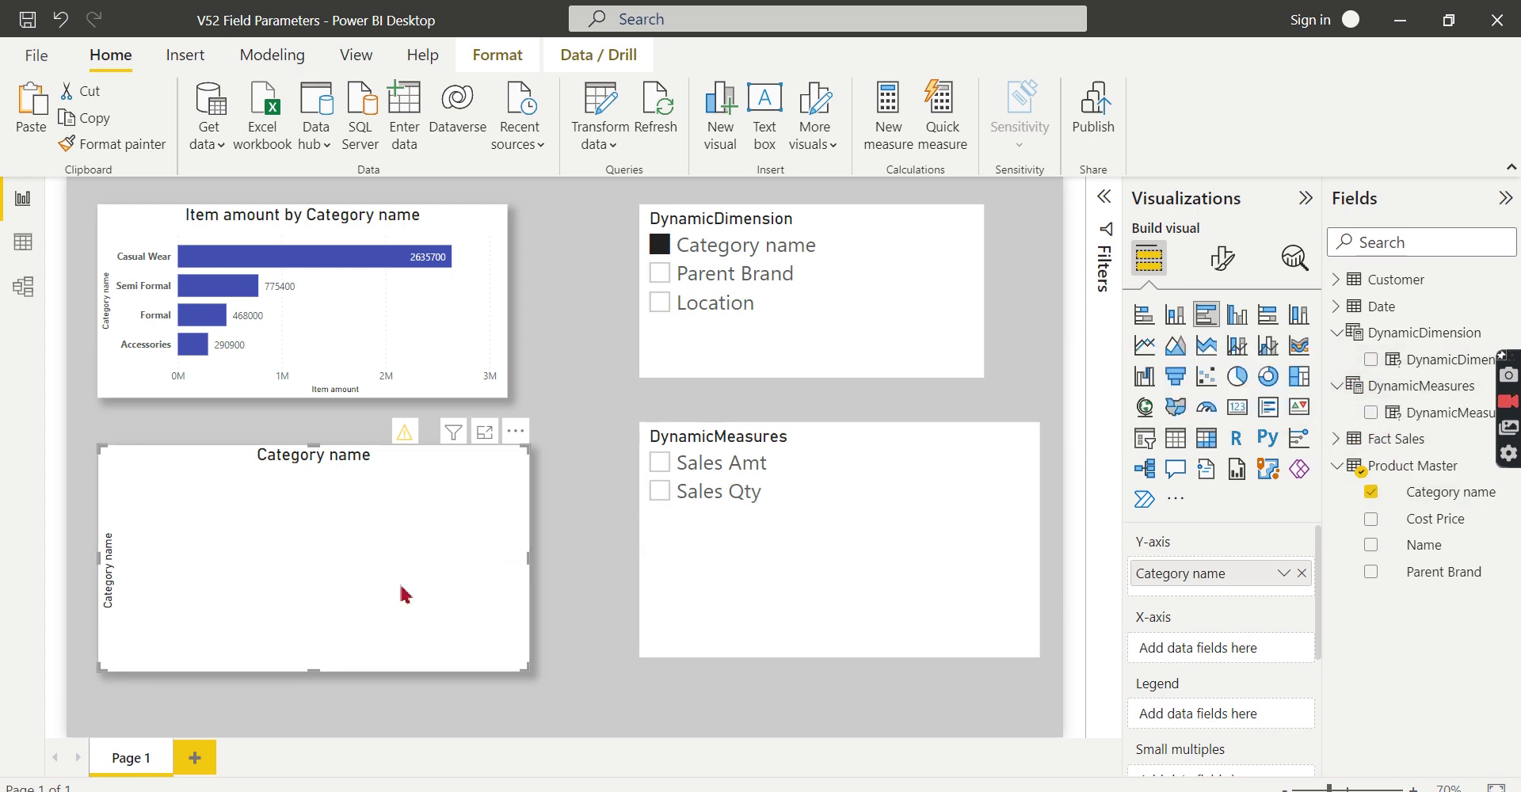
pyautogui.moveTo(1427, 413); pyautogui.dragTo(1238, 664)
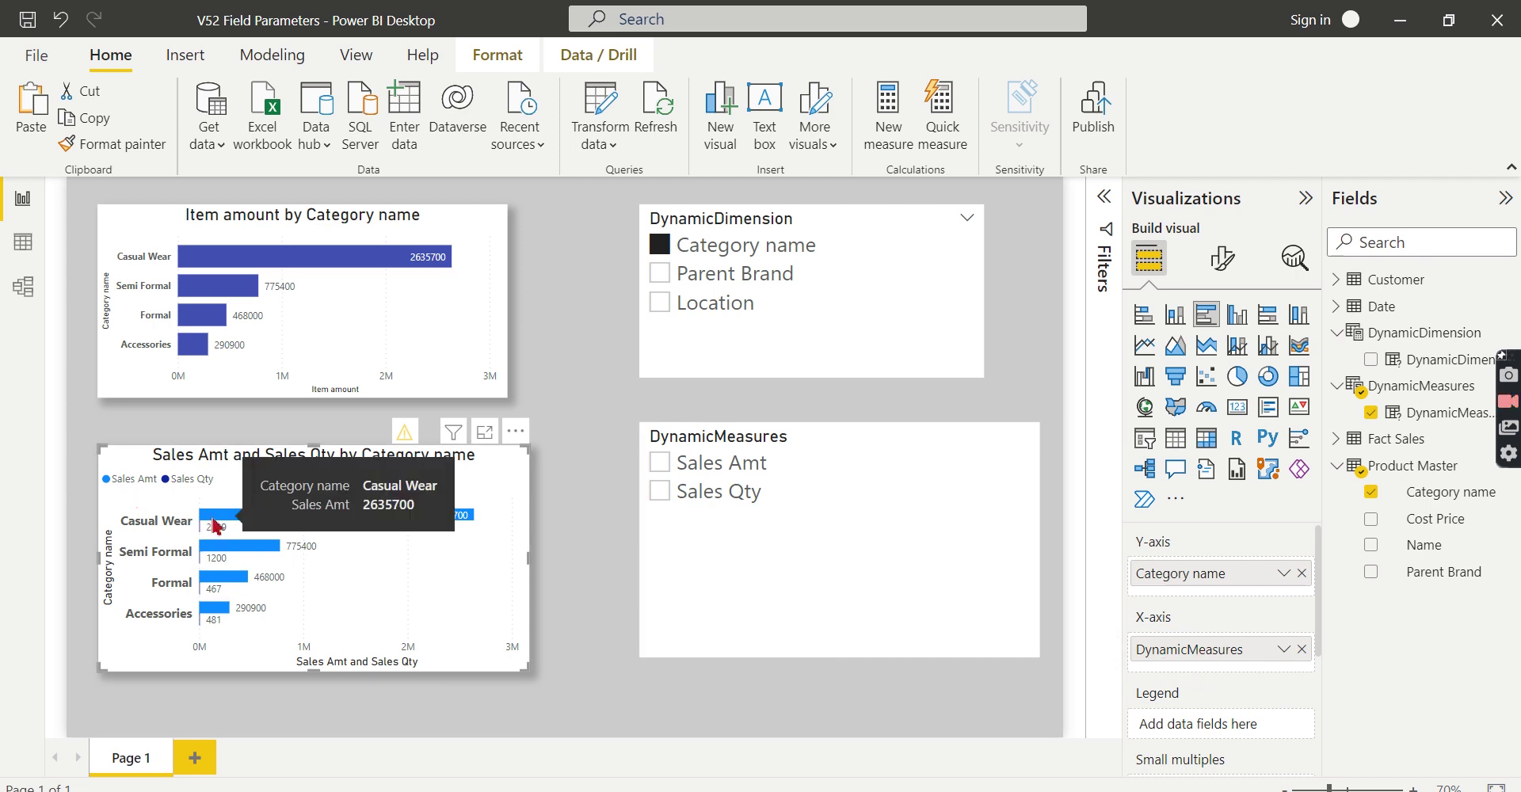
pyautogui.click(713, 469)
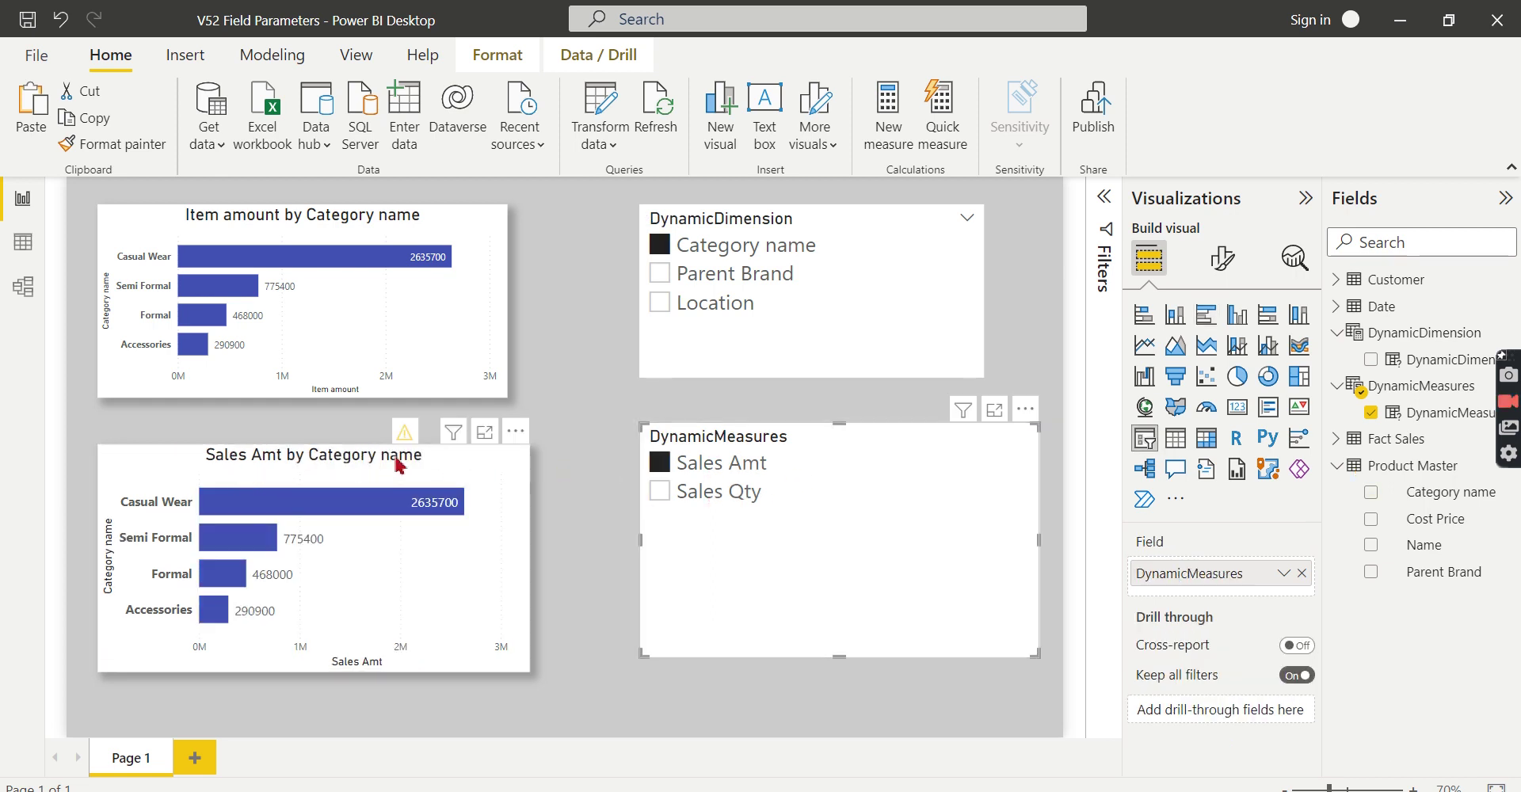
pyautogui.click(722, 493)
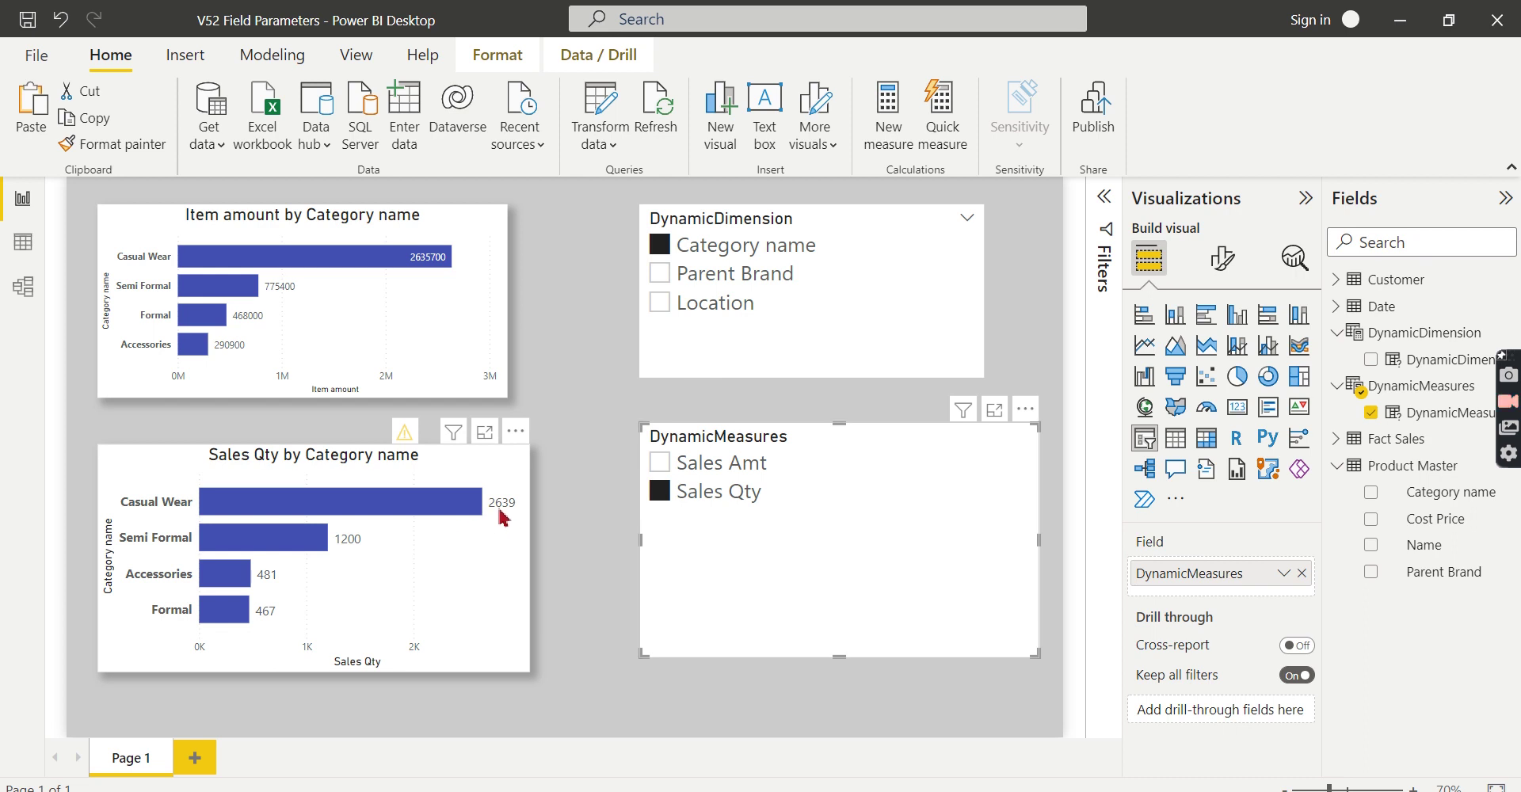
pyautogui.click(710, 469)
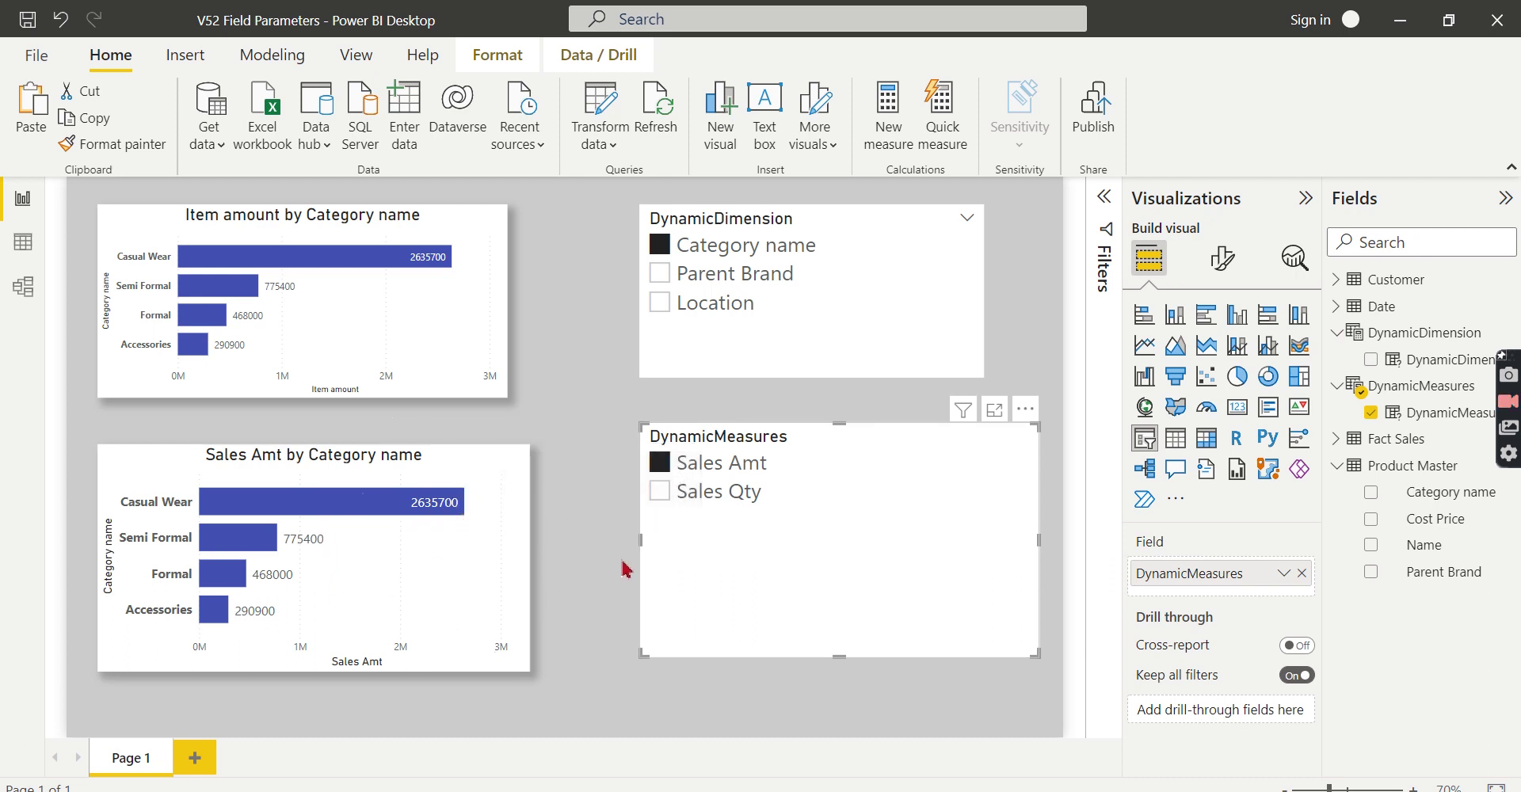
pyautogui.moveTo(840, 541)
pyautogui.click(714, 493)
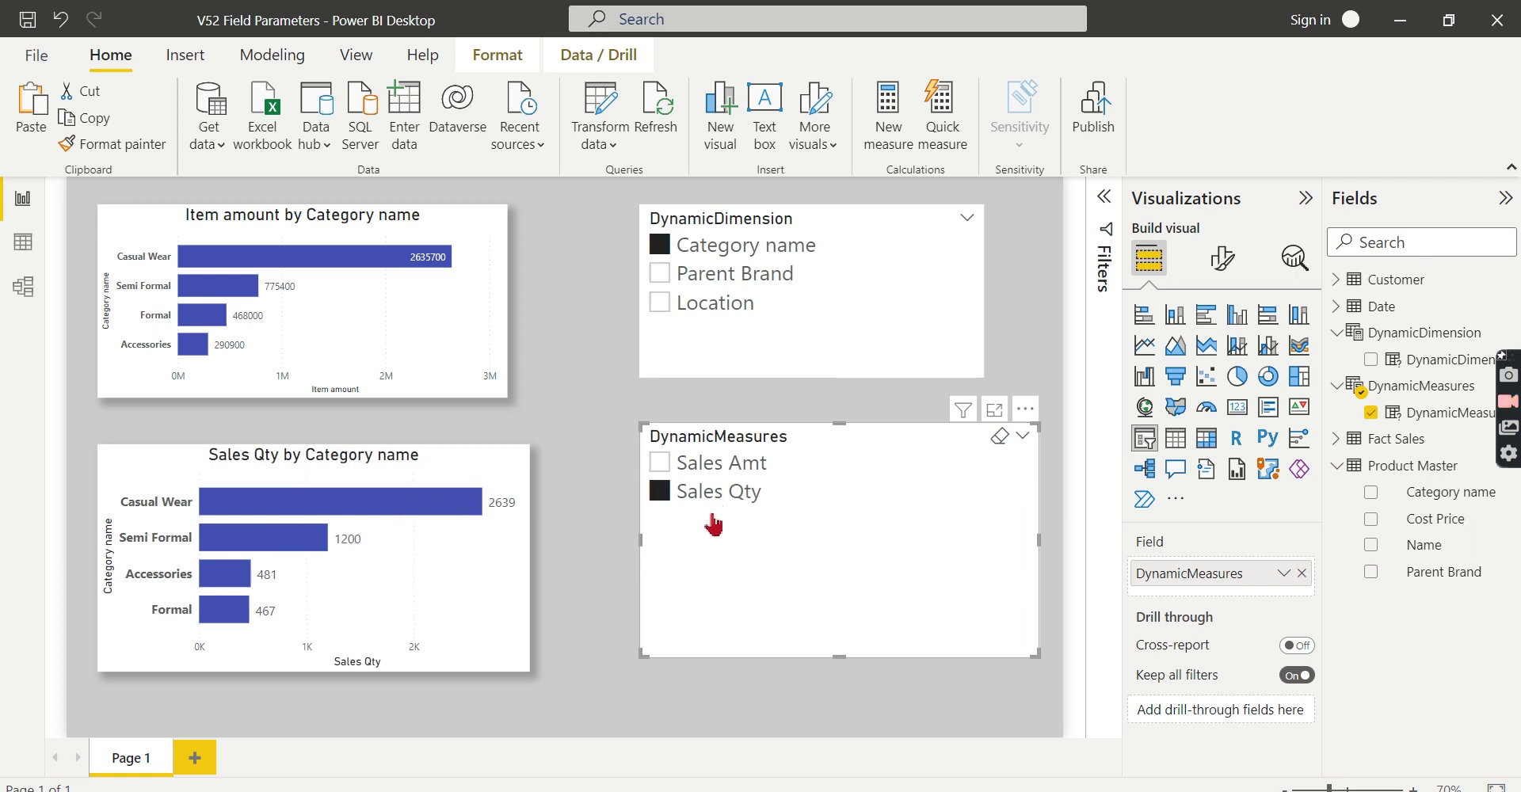
pyautogui.click(740, 464)
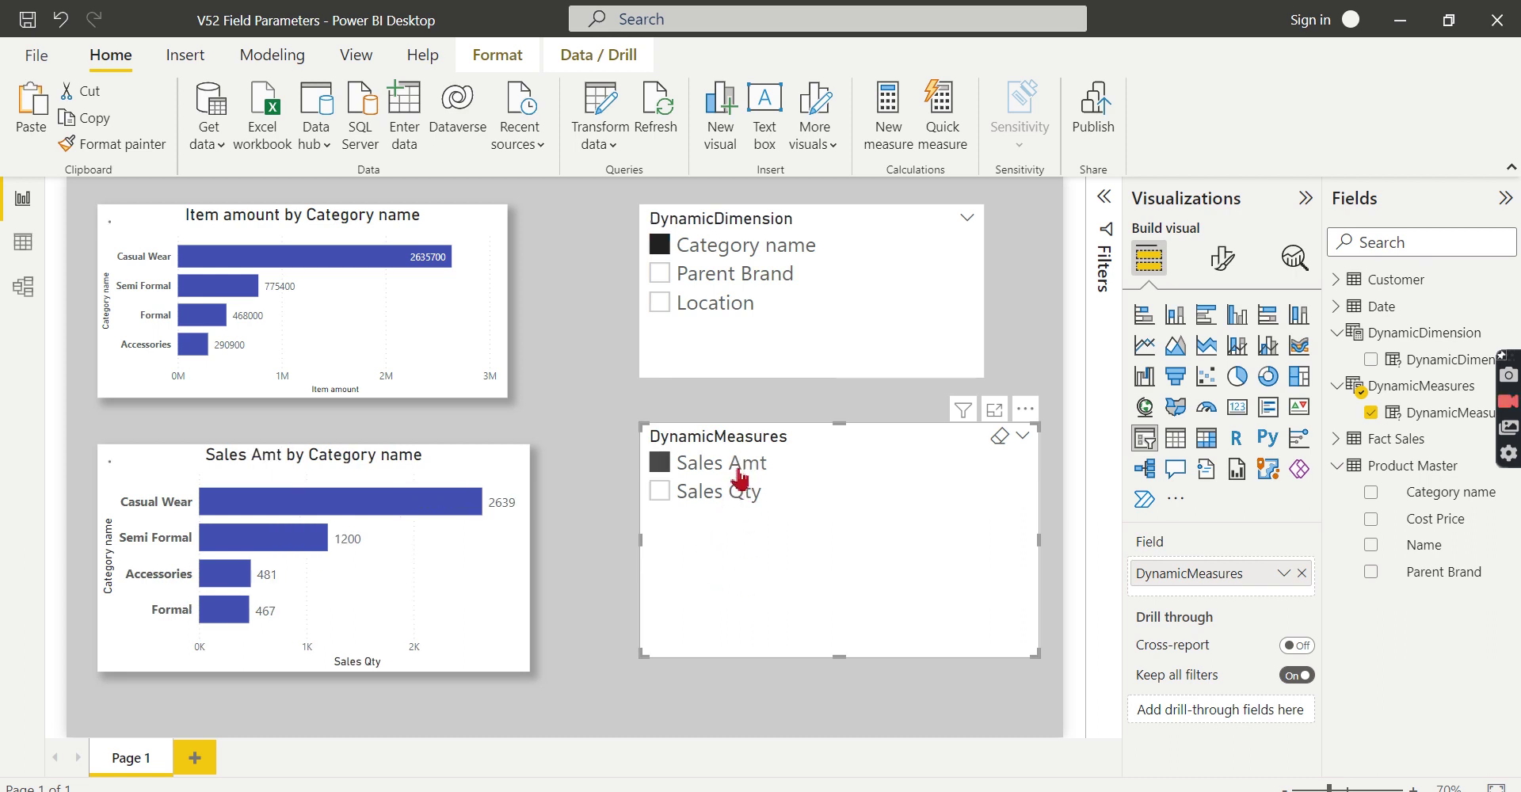
pyautogui.click(743, 493)
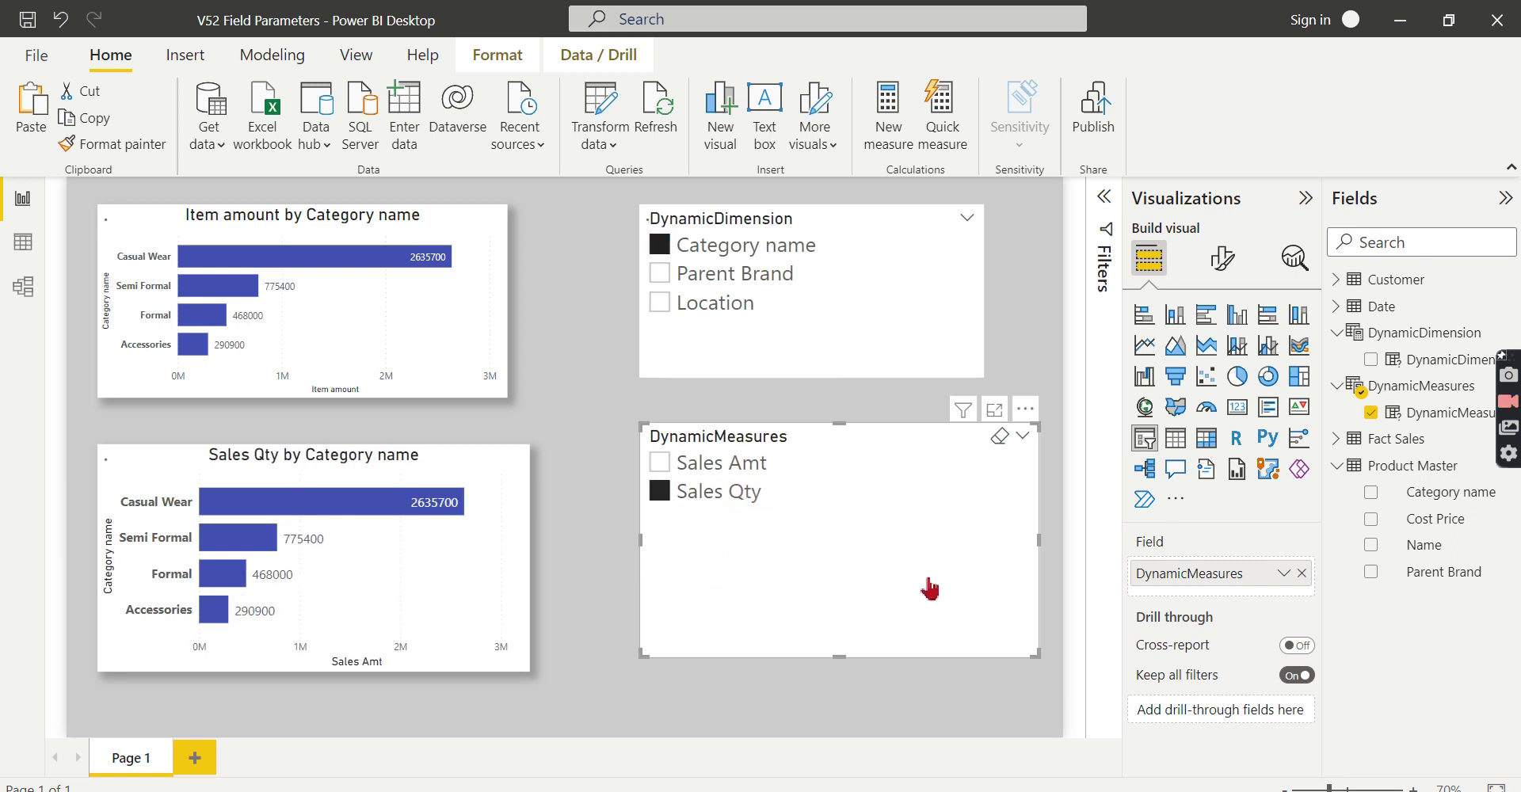
pyautogui.click(724, 466)
pyautogui.click(725, 472)
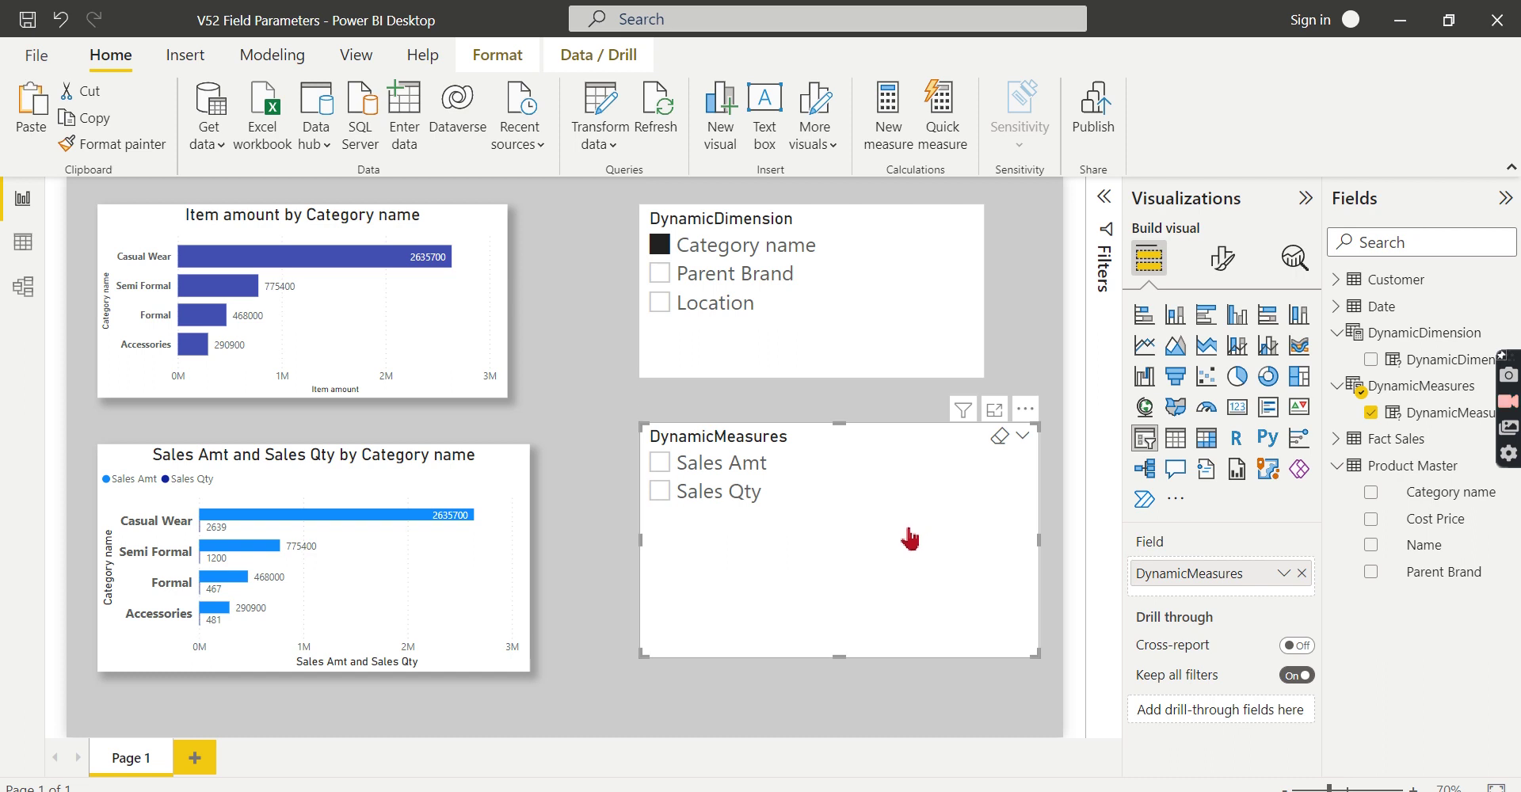
pyautogui.moveTo(398, 357)
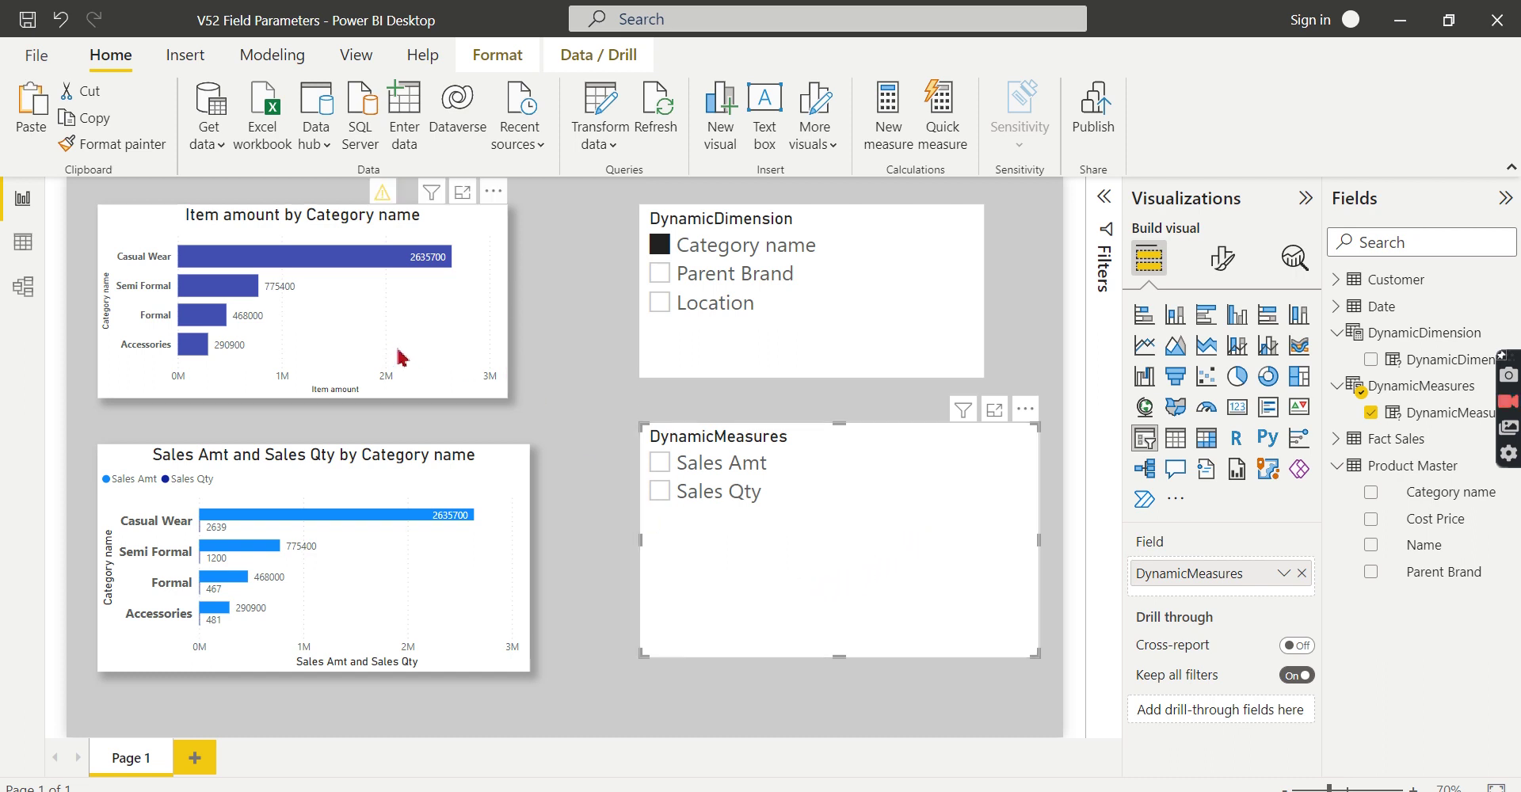
# On the top chart, replace Item amount with the DynamicMeasures parameter.
pyautogui.click(403, 358)
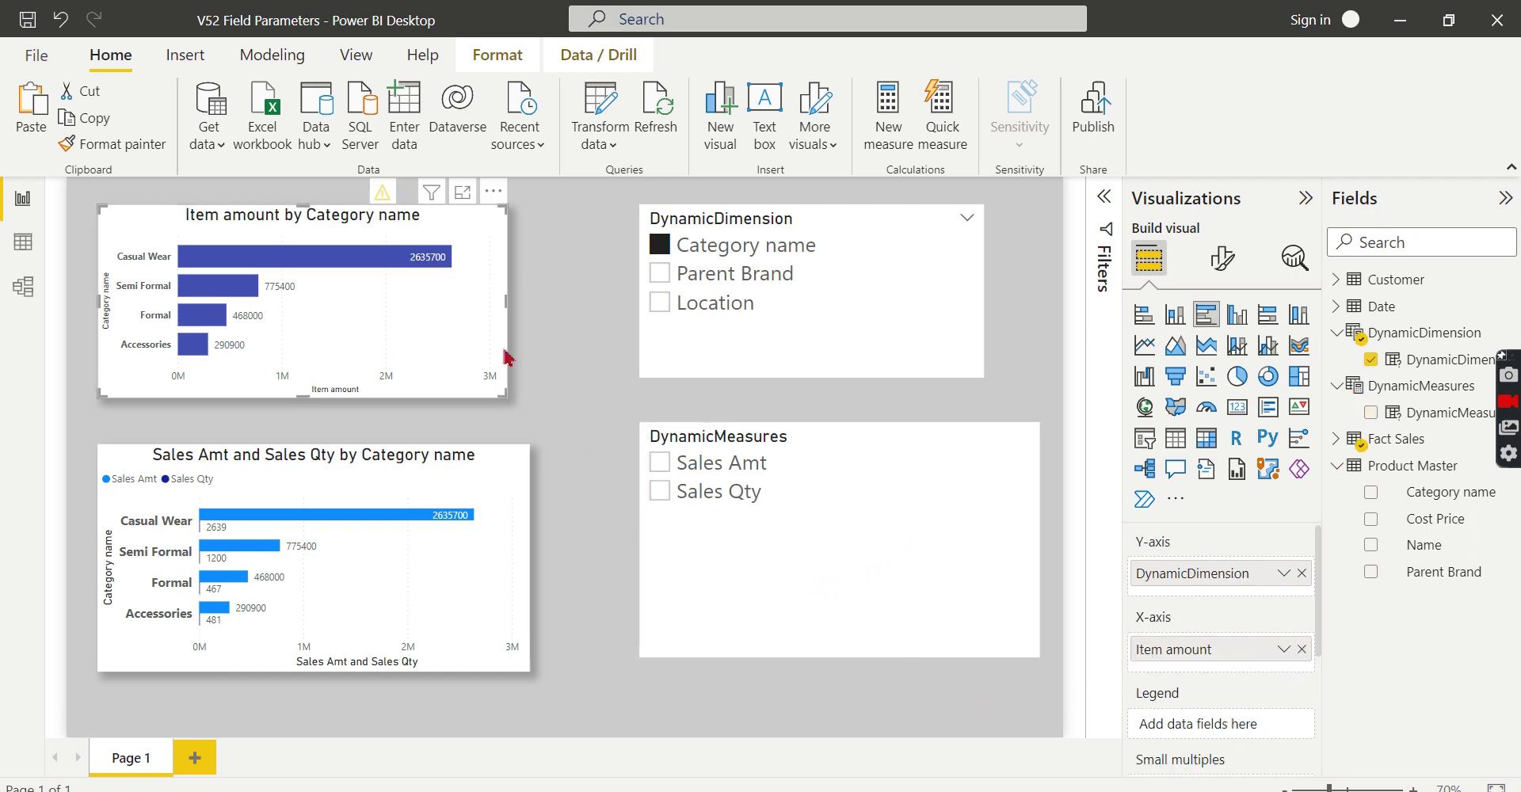
pyautogui.click(1302, 650)
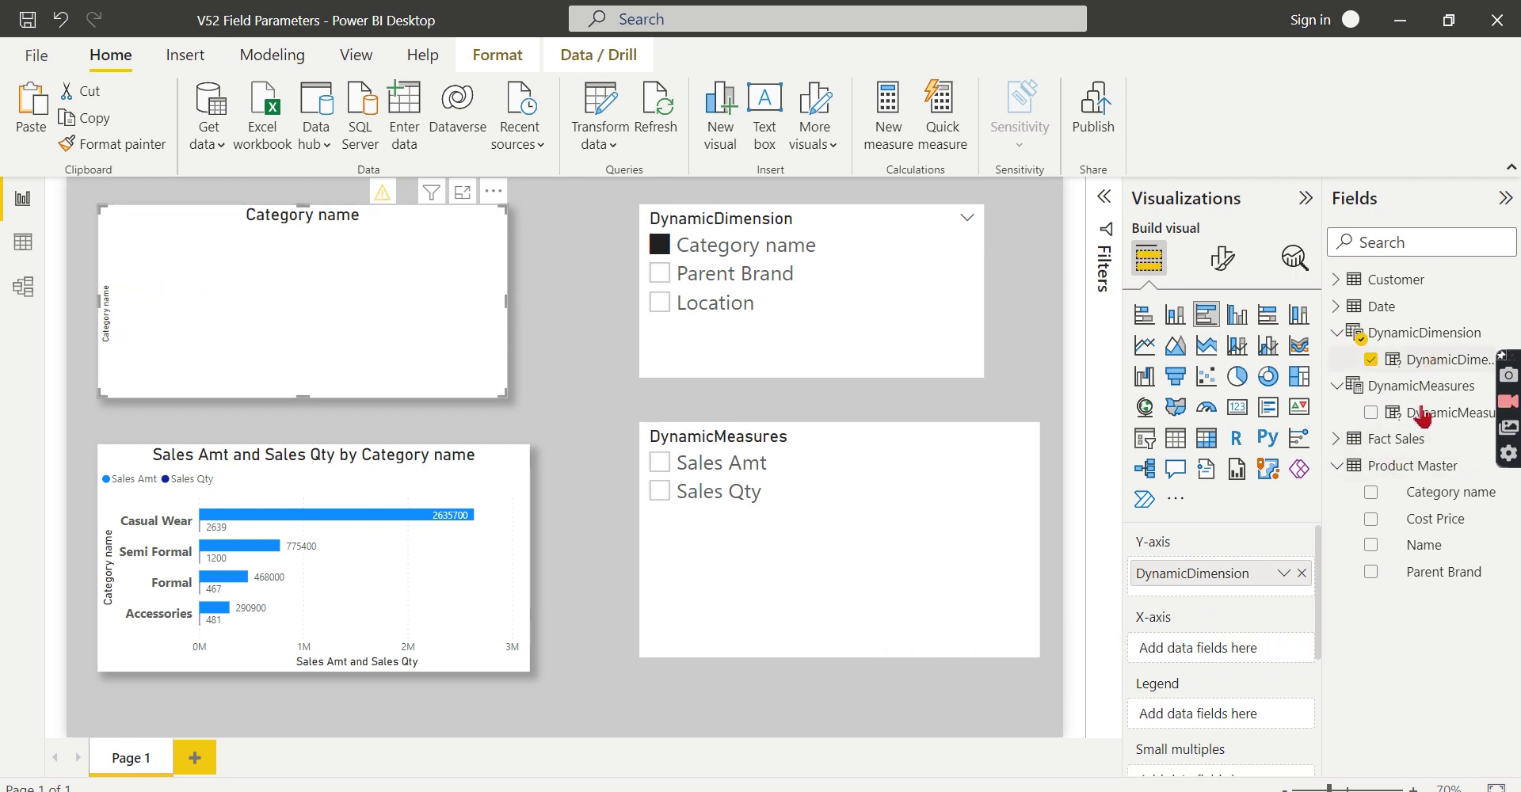
pyautogui.moveTo(1419, 413); pyautogui.dragTo(1230, 654)
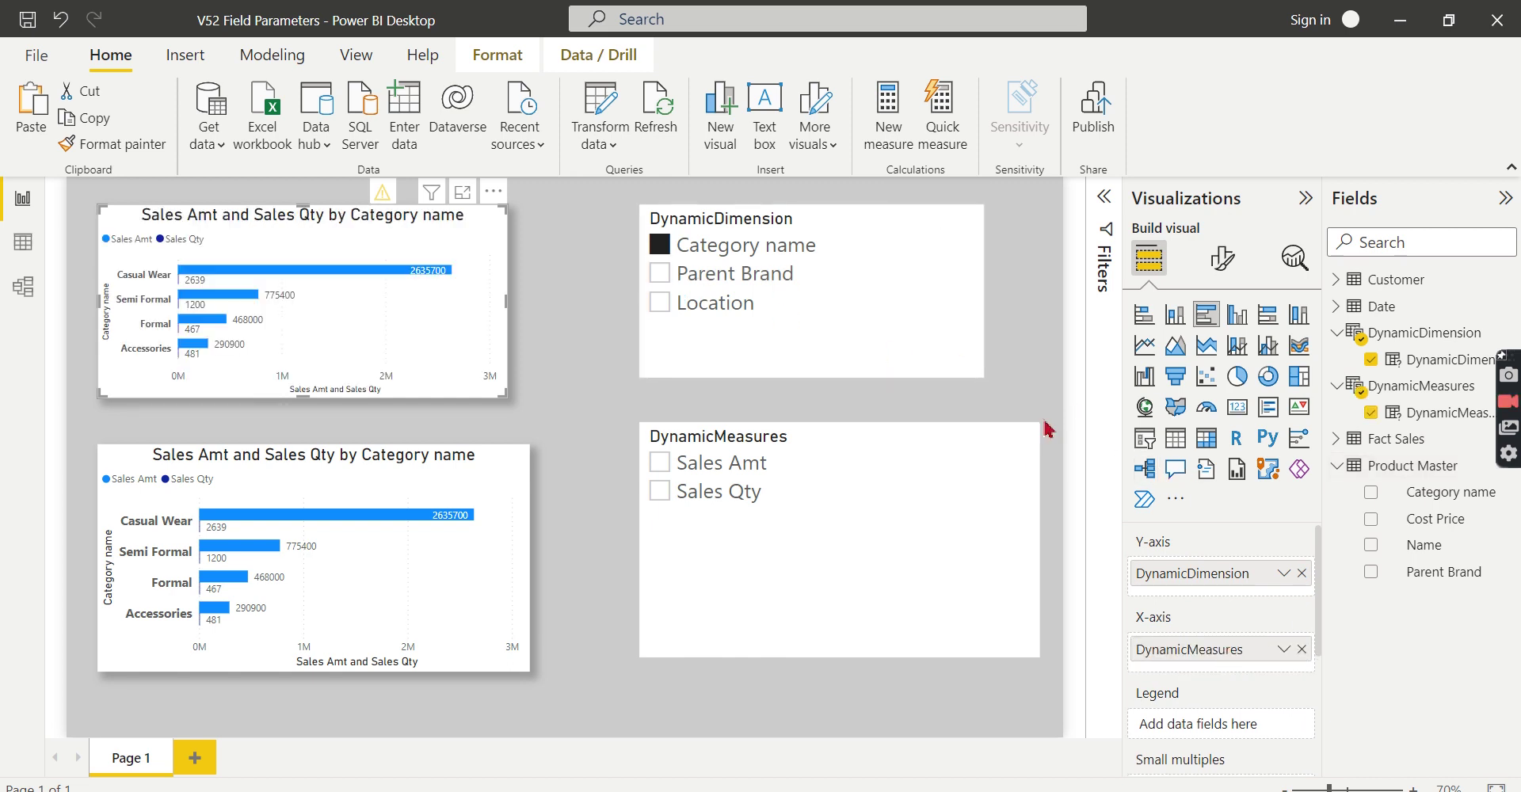
pyautogui.moveTo(811, 291)
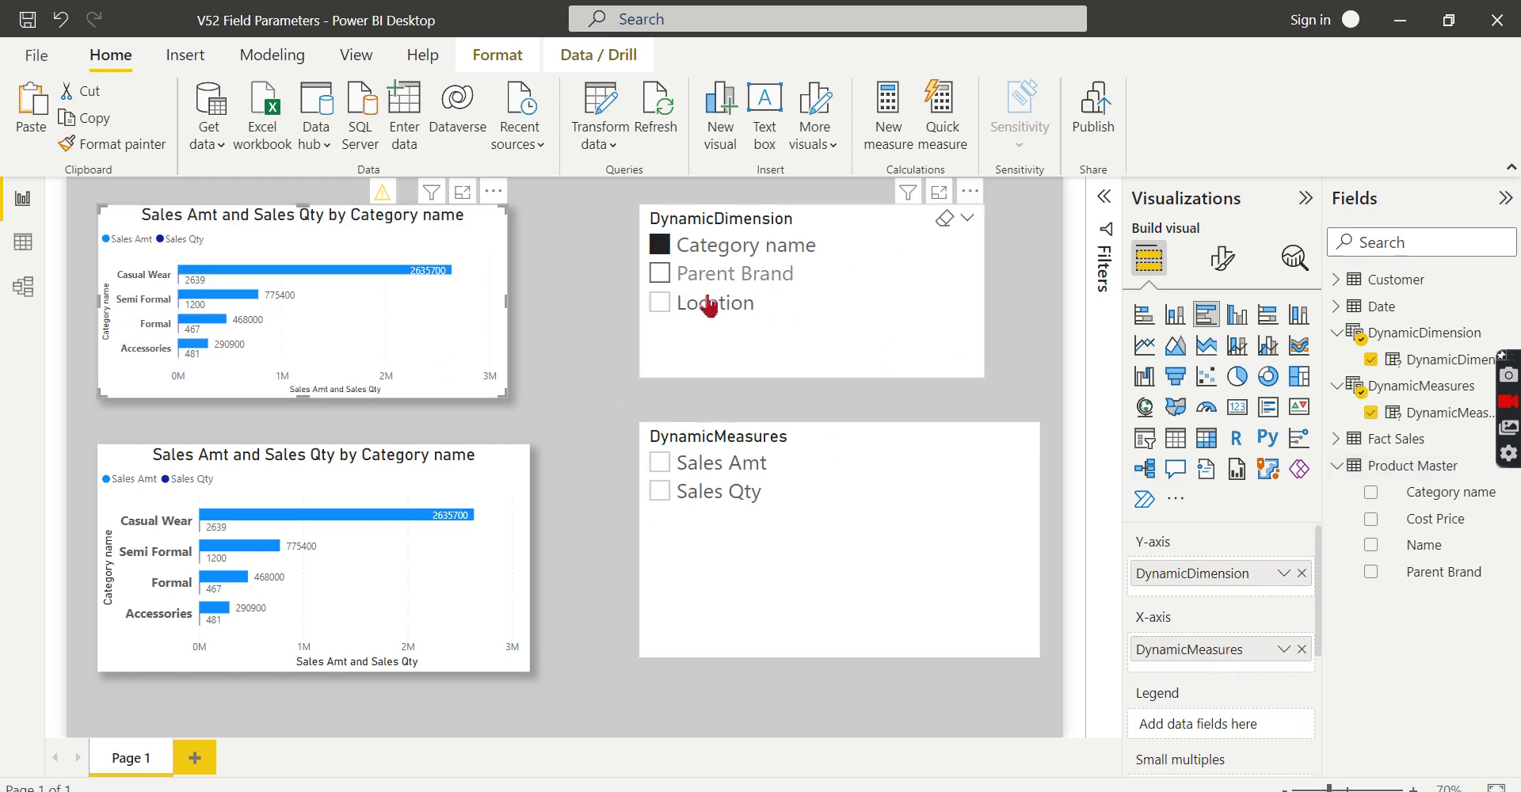
# Pick Parent Brand and Sales Qty in the slicers, then switch the dimension to Location.
pyautogui.click(724, 275)
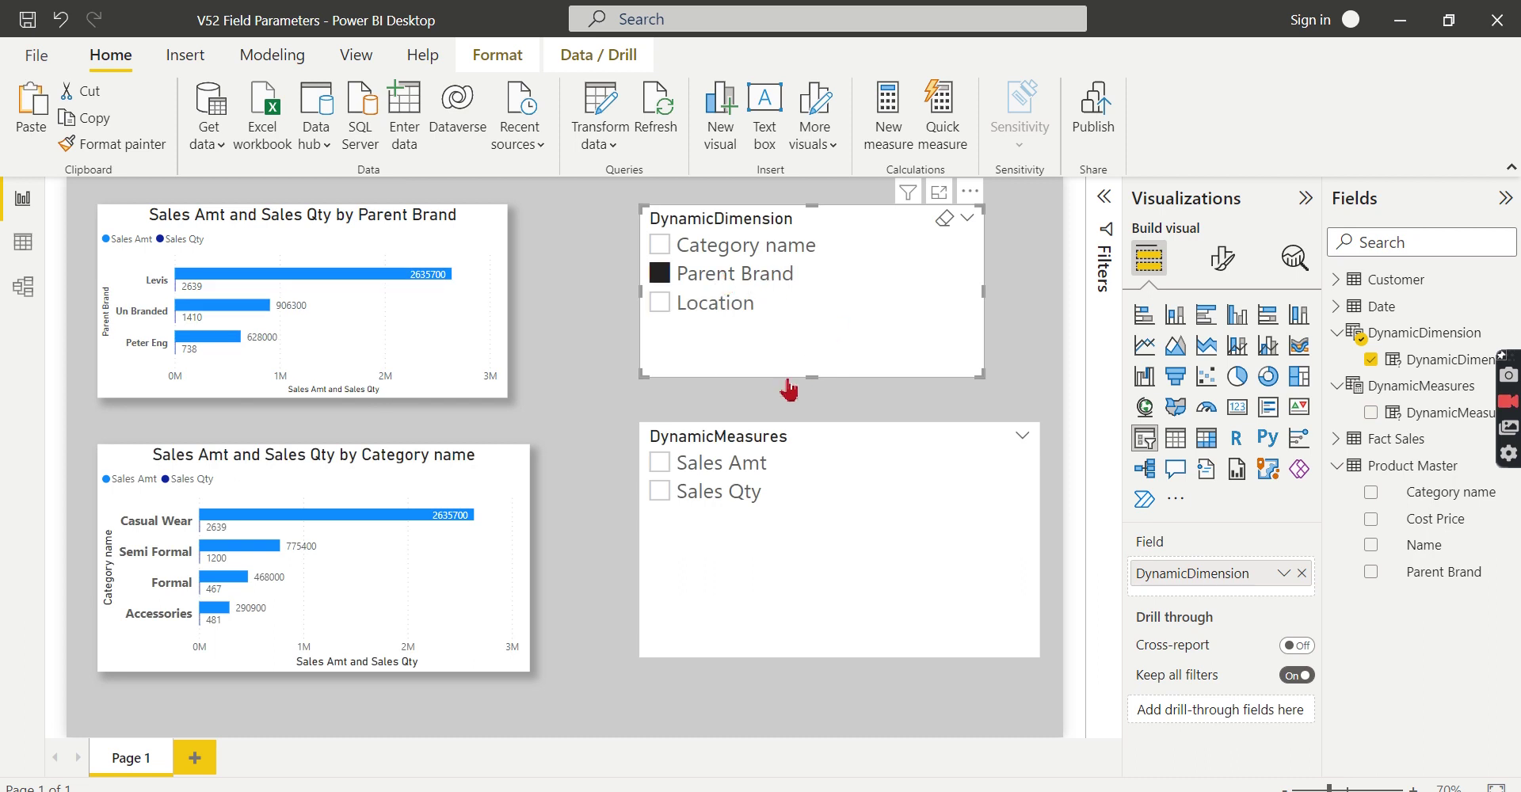
pyautogui.click(727, 496)
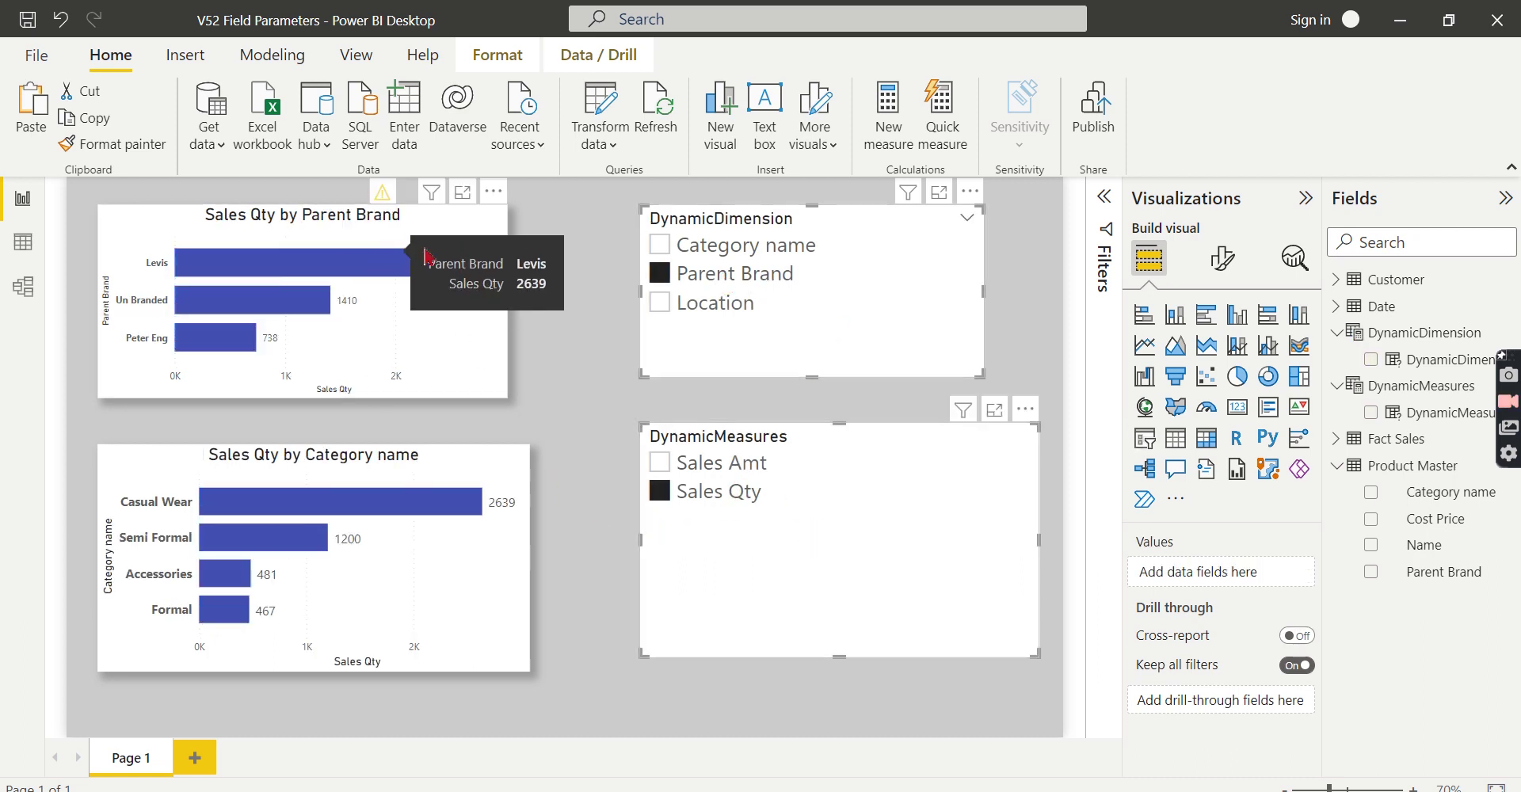
pyautogui.moveTo(238, 263)
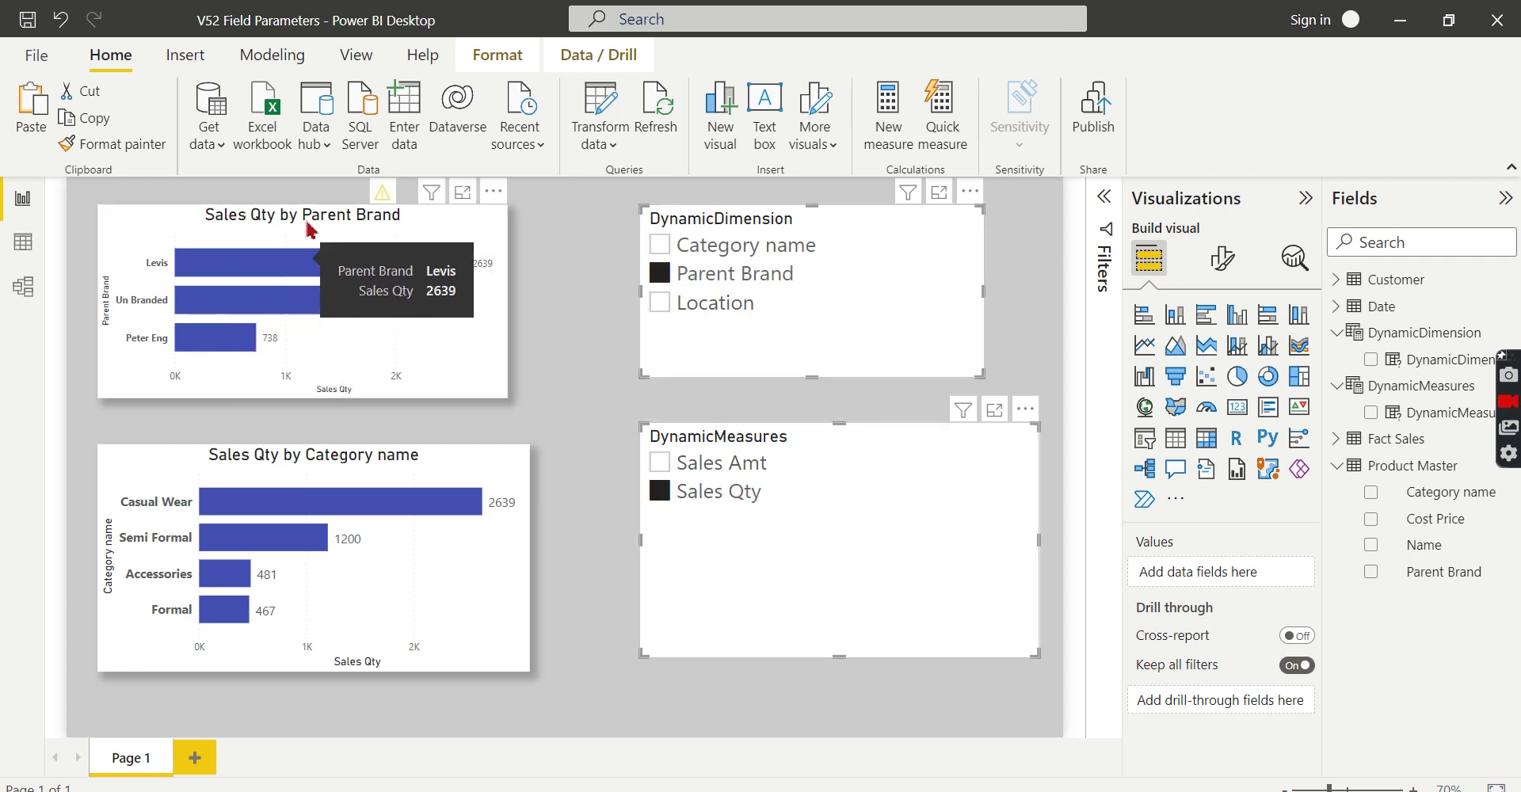
pyautogui.click(309, 230)
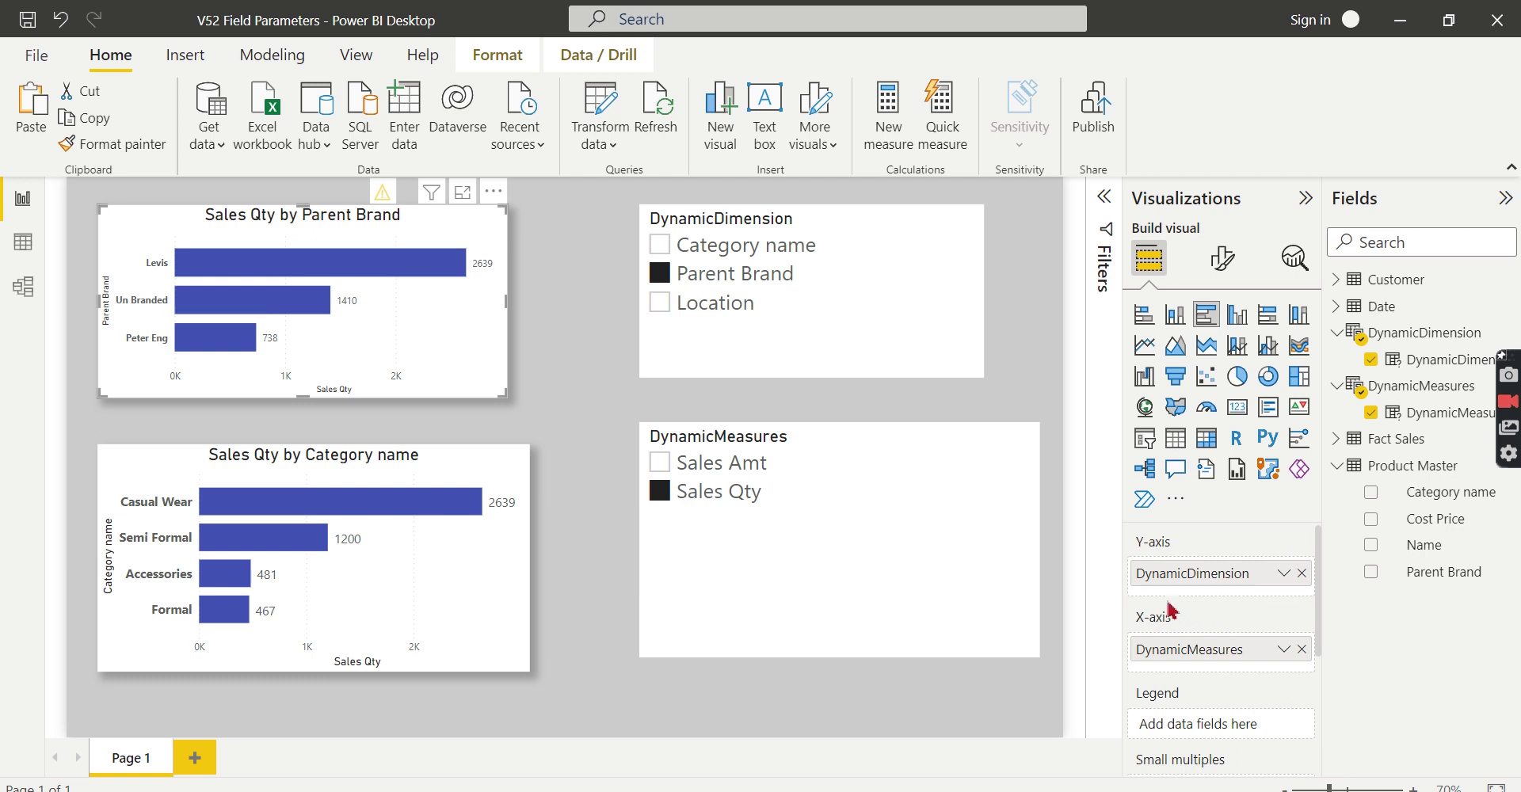
pyautogui.click(686, 311)
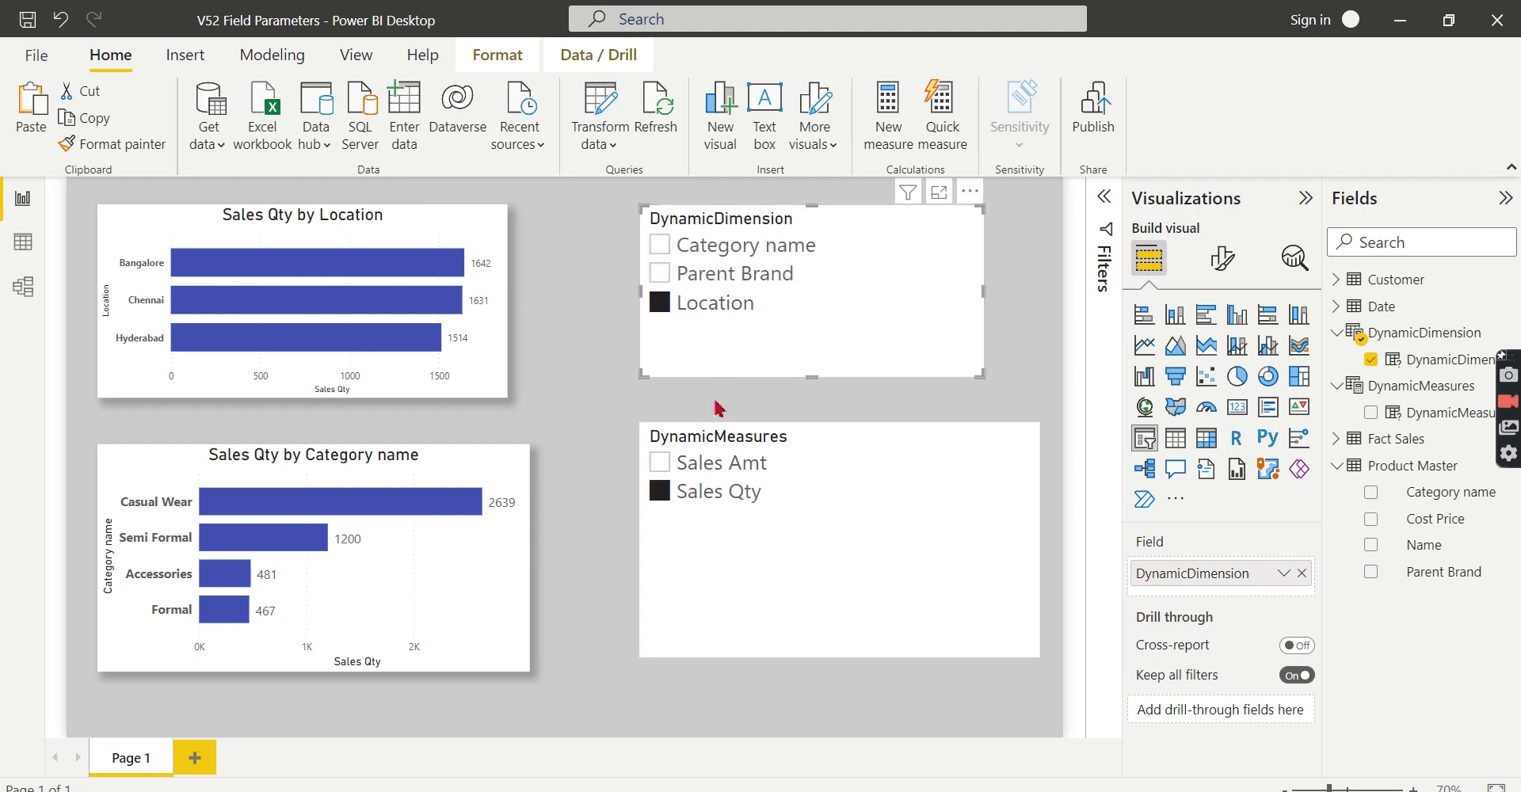
# Toggle the measure slicer to Sales Amt and back to Sales Qty.
pyautogui.click(756, 458)
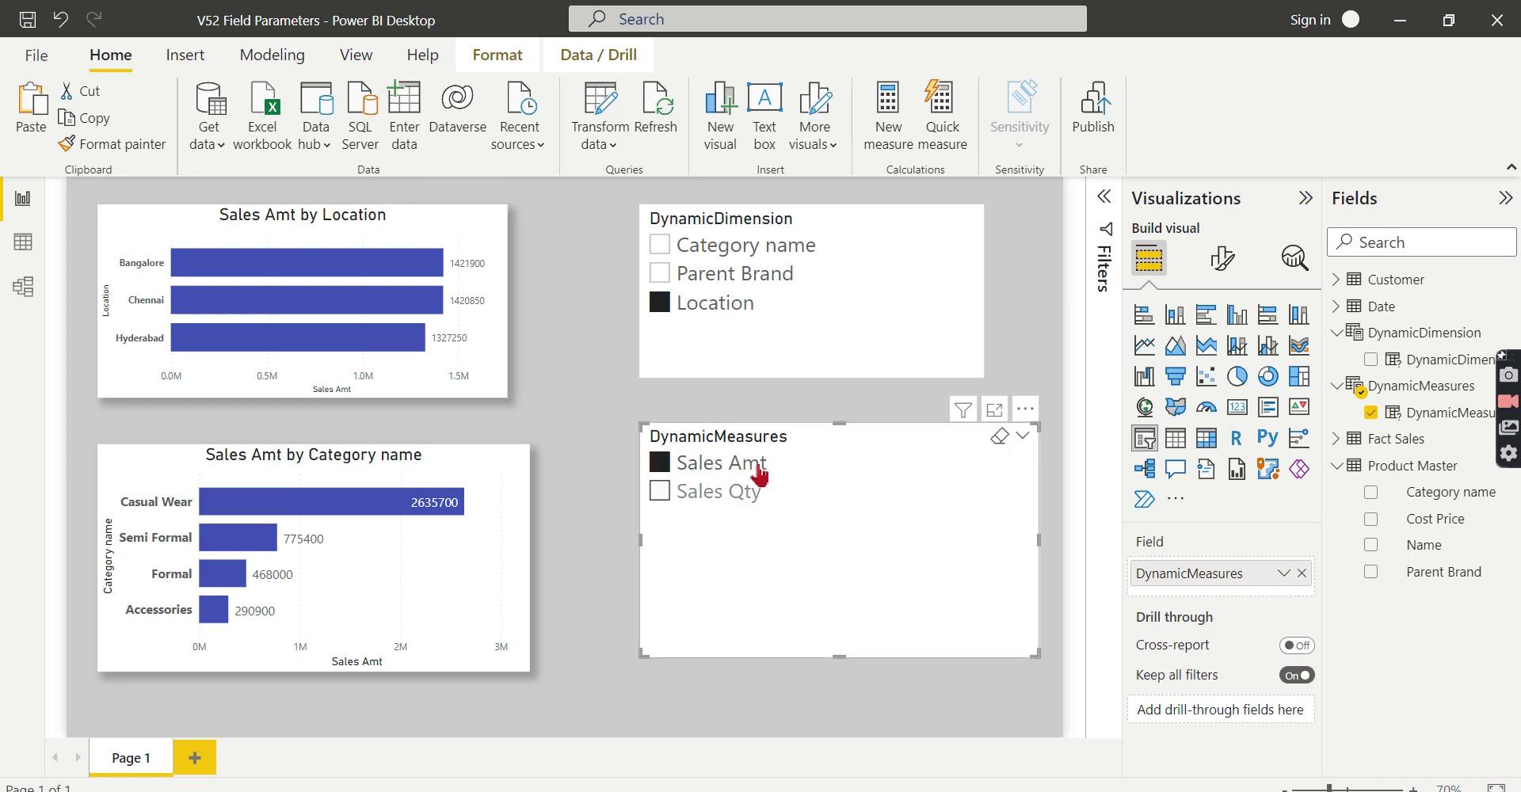
pyautogui.moveTo(303, 302)
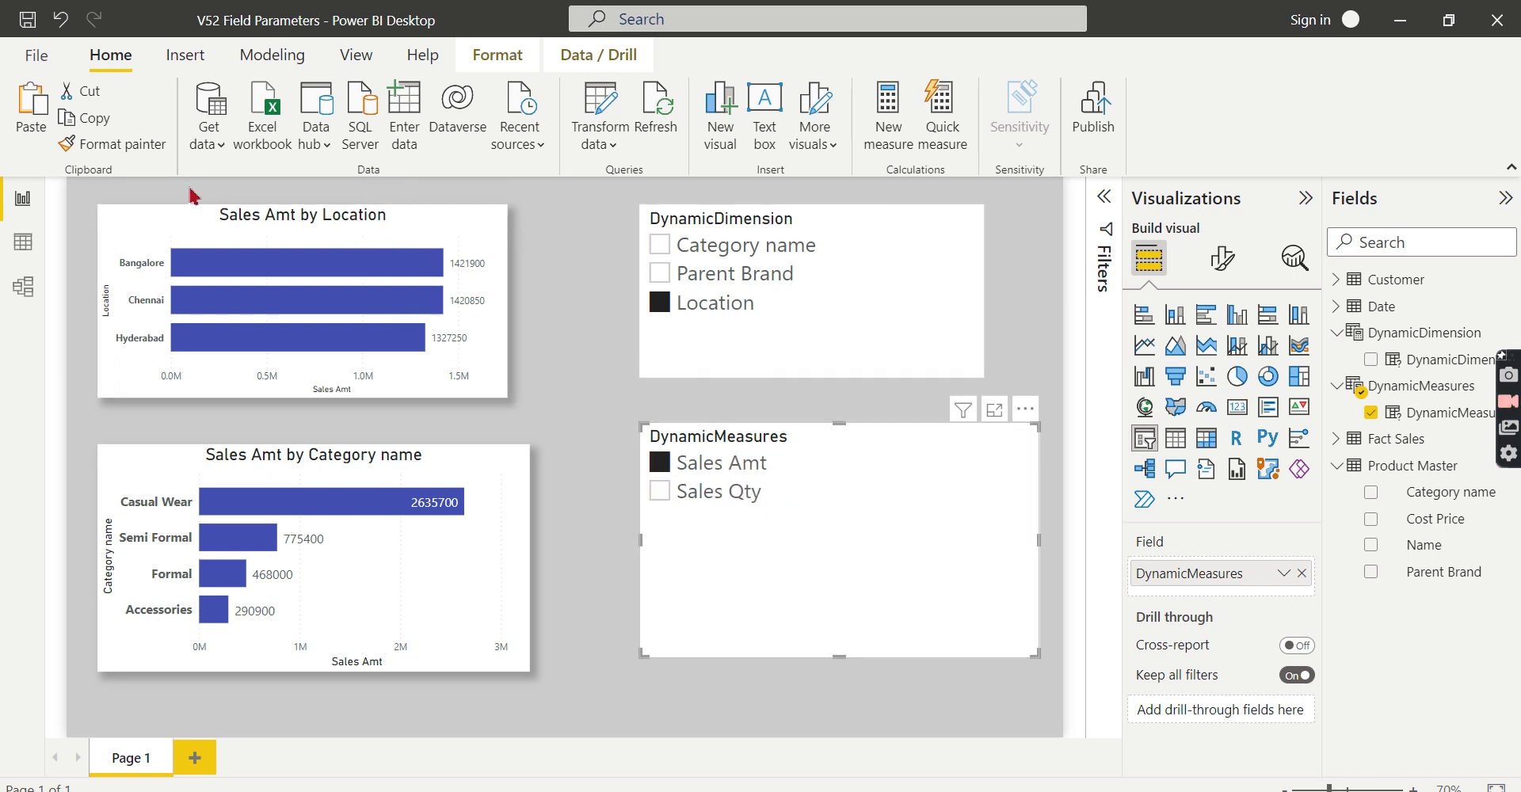
pyautogui.moveTo(839, 540)
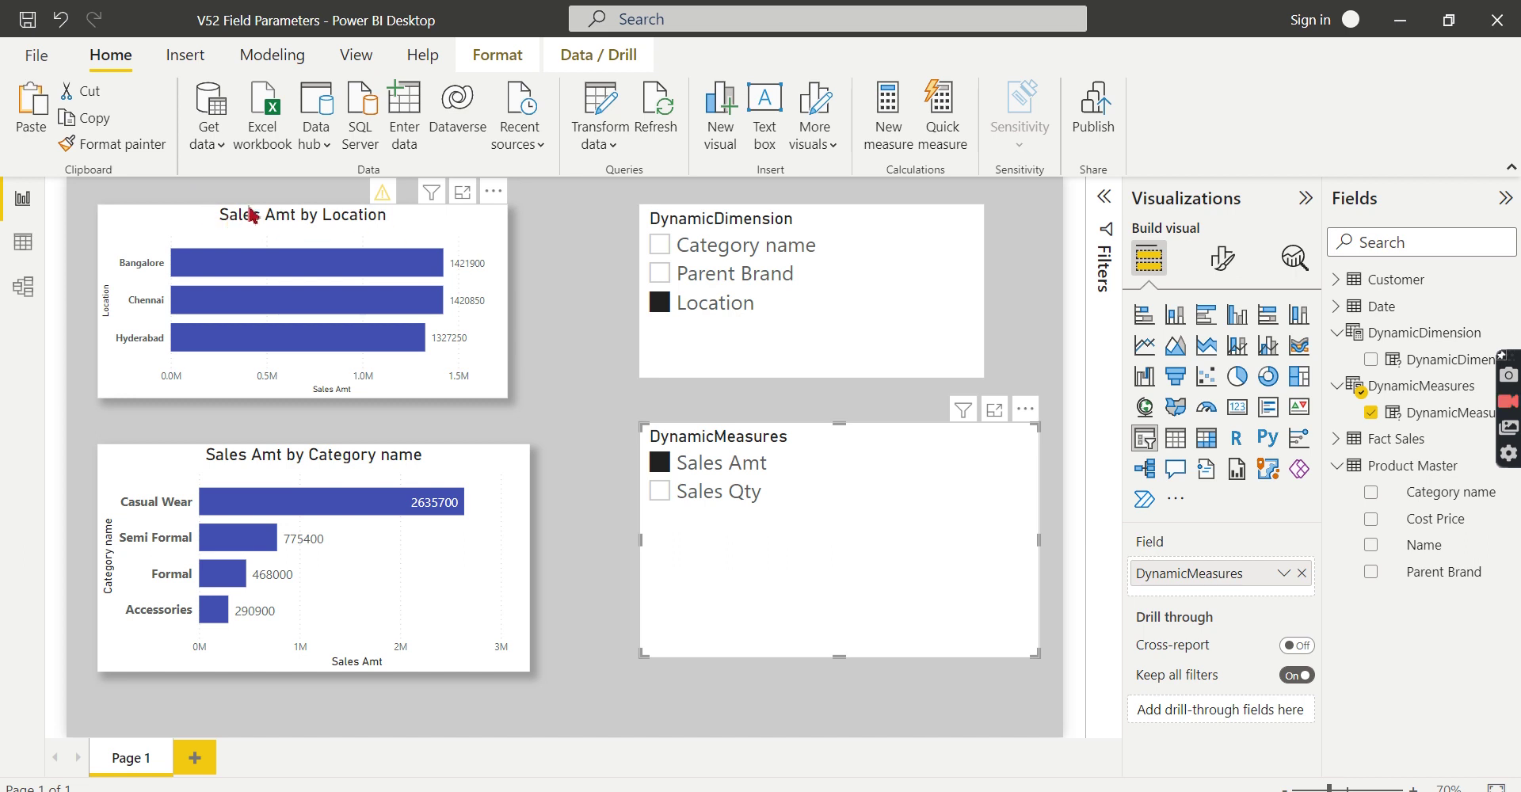
pyautogui.click(741, 493)
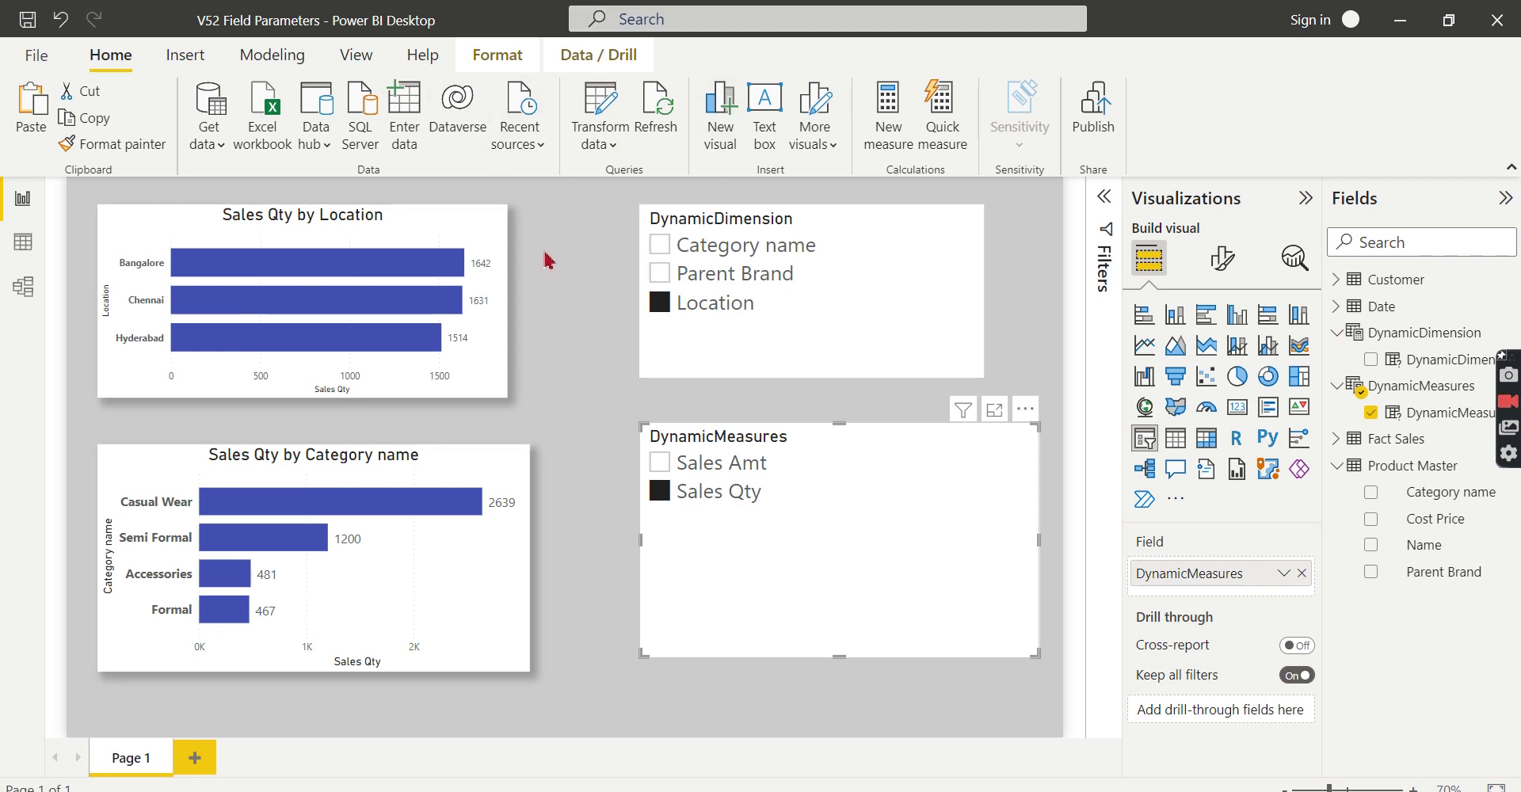
# Show DynamicDimension's DAX listing Category name, Parent Brand and Location in the formula bar.
pyautogui.moveTo(1426, 307)
pyautogui.click(1425, 332)
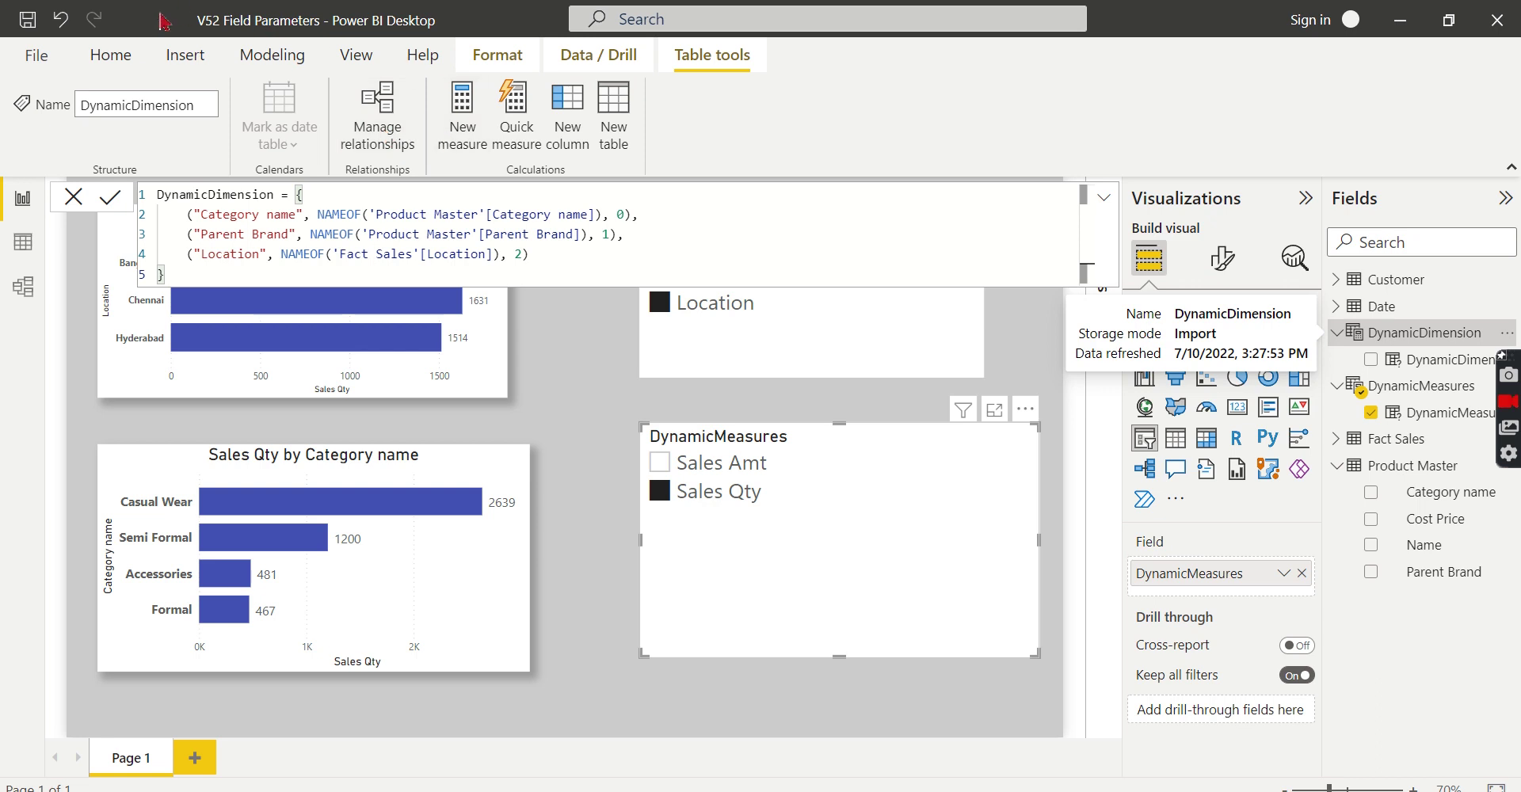
pyautogui.click(109, 56)
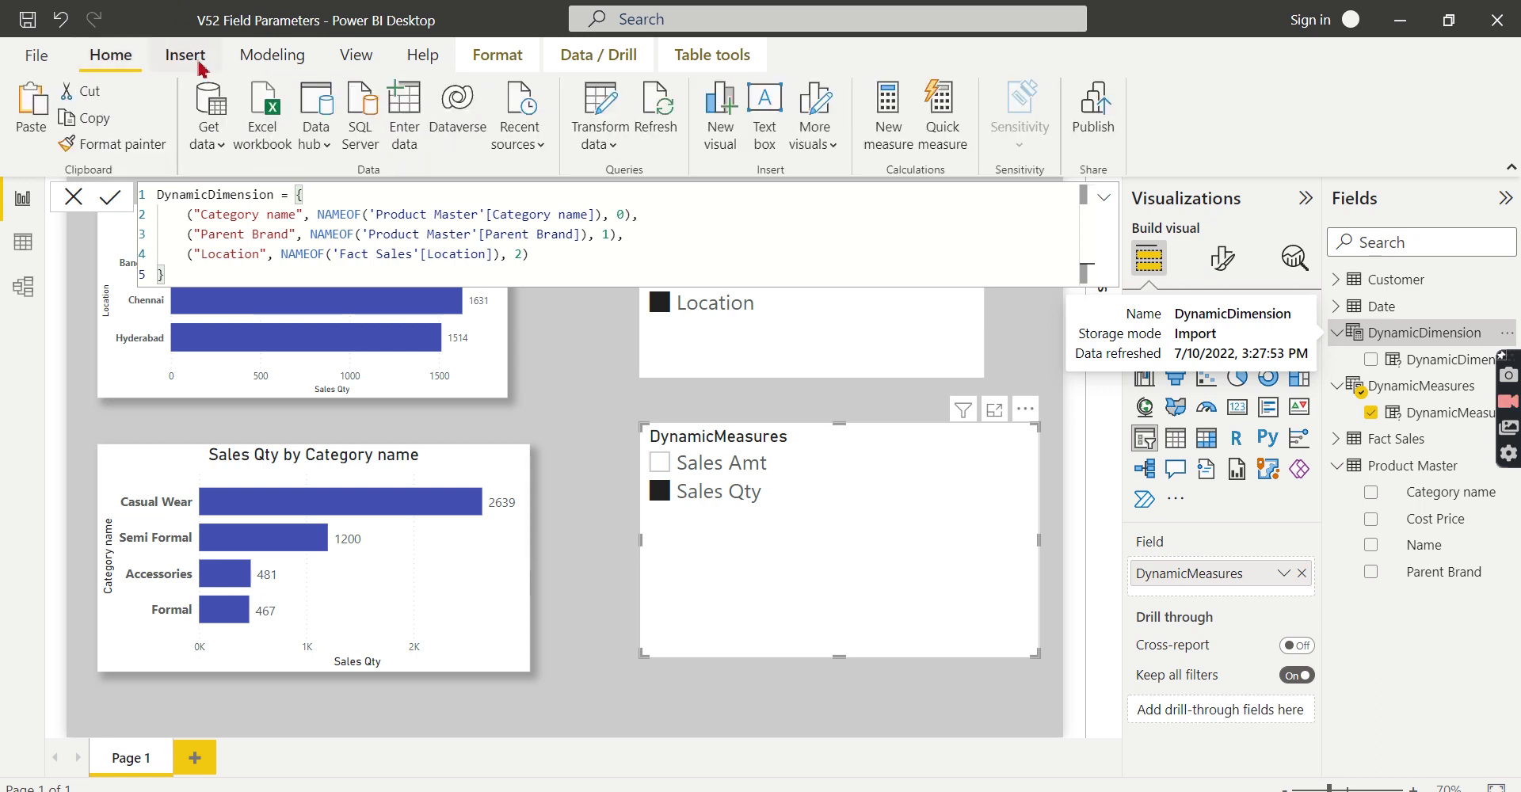
pyautogui.click(309, 58)
pyautogui.click(443, 135)
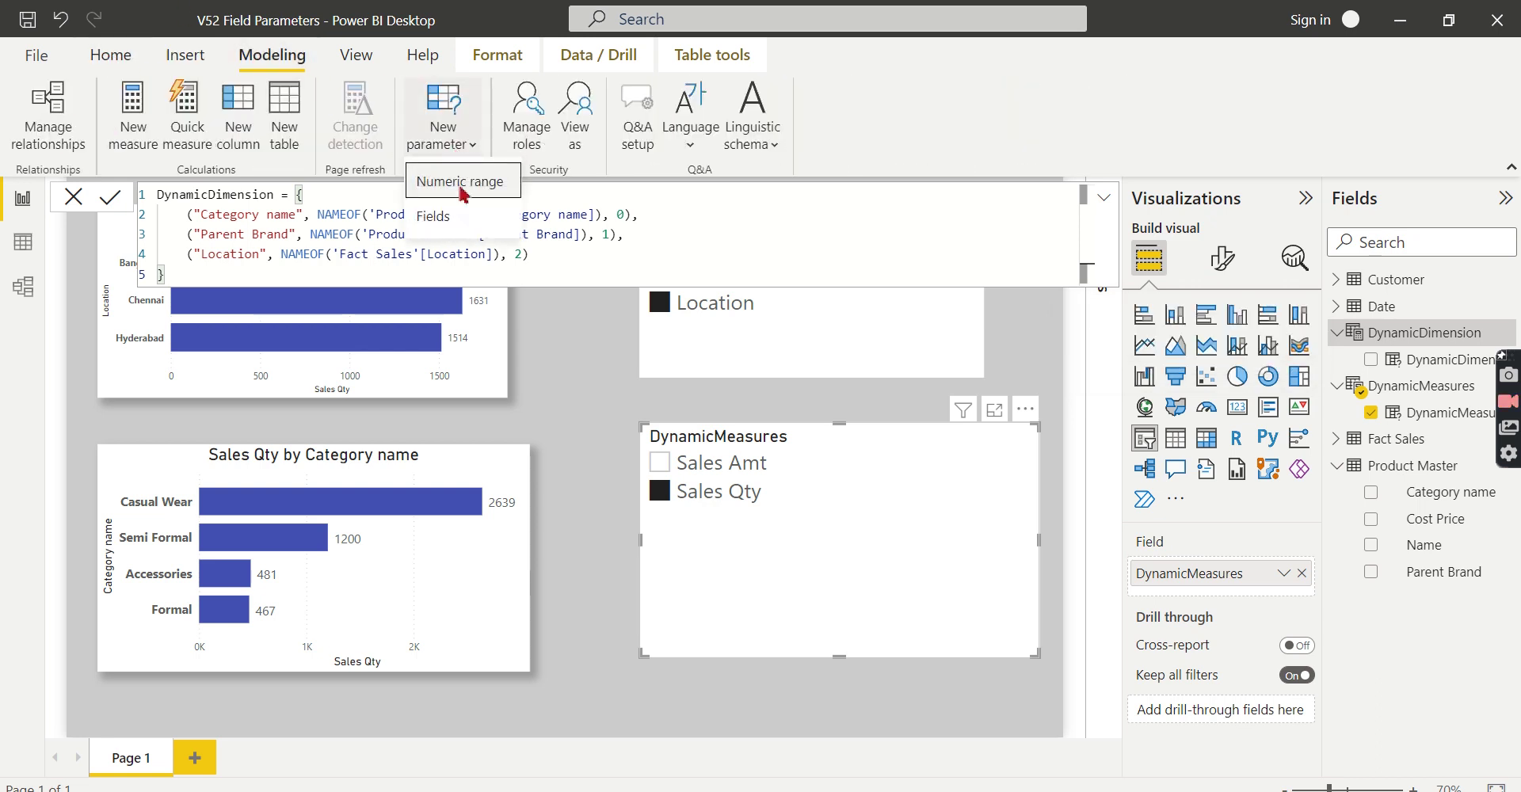
pyautogui.click(551, 422)
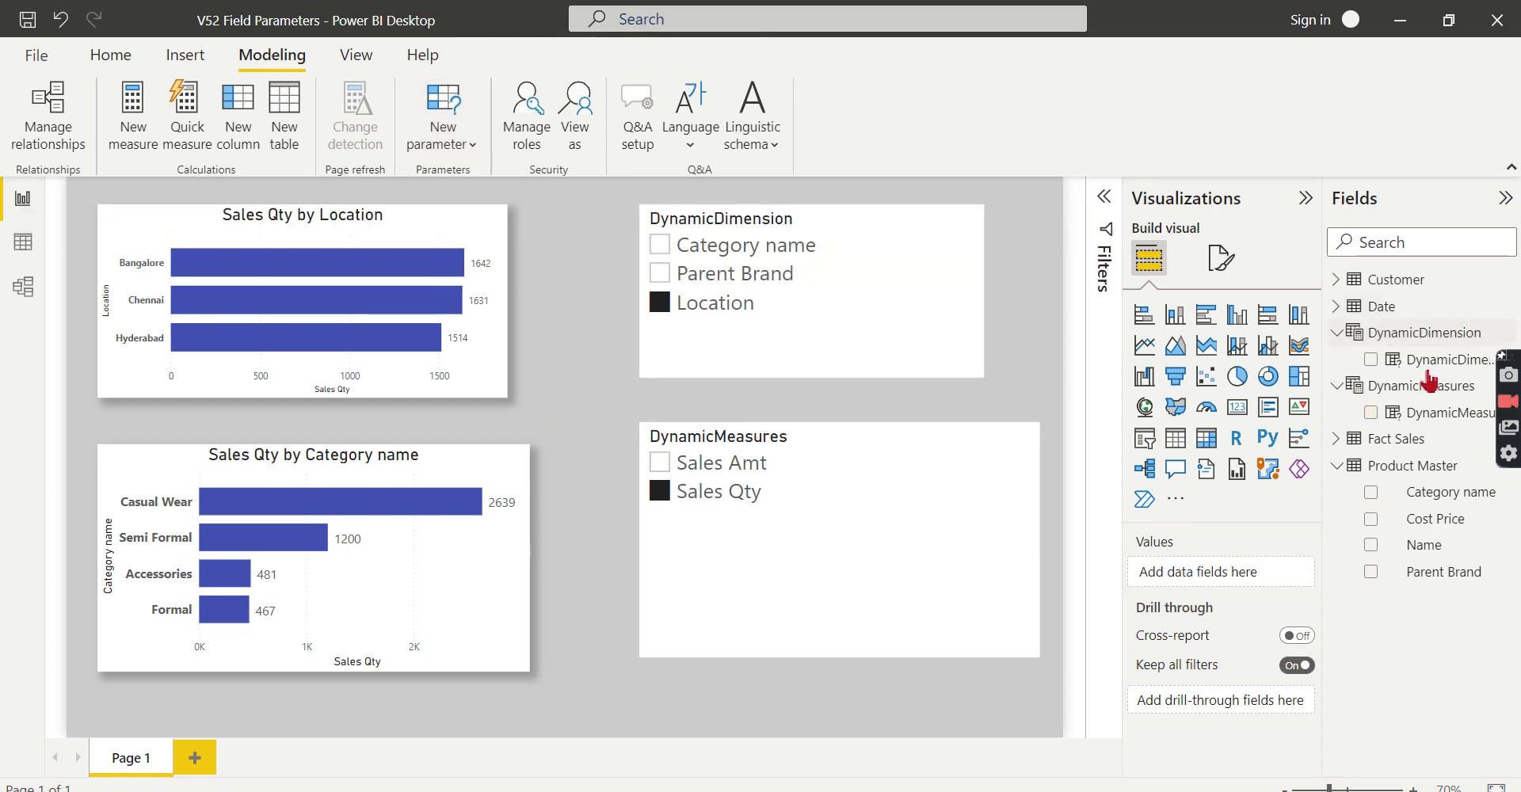
pyautogui.click(1339, 388)
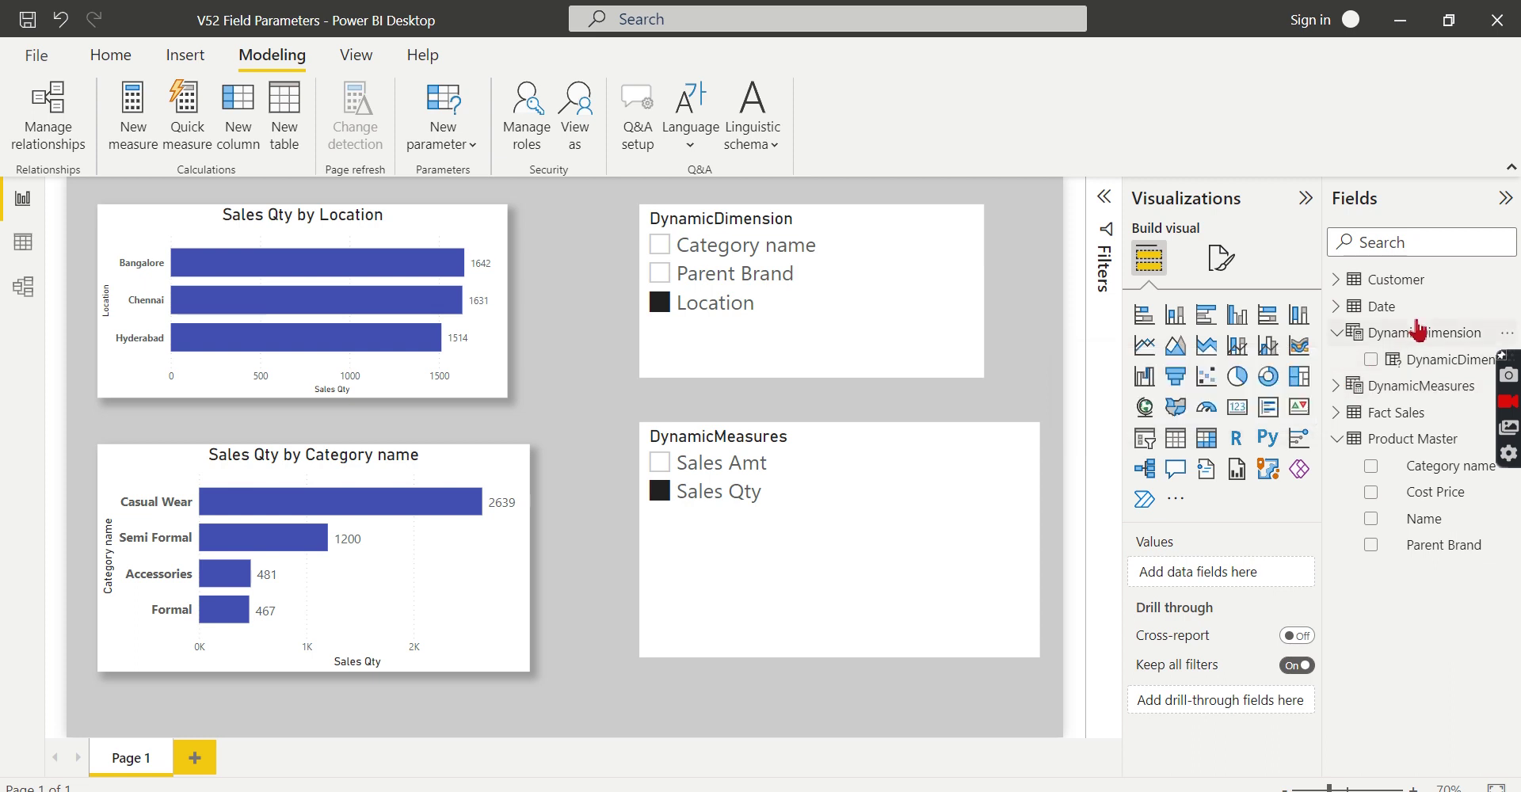
pyautogui.click(1410, 336)
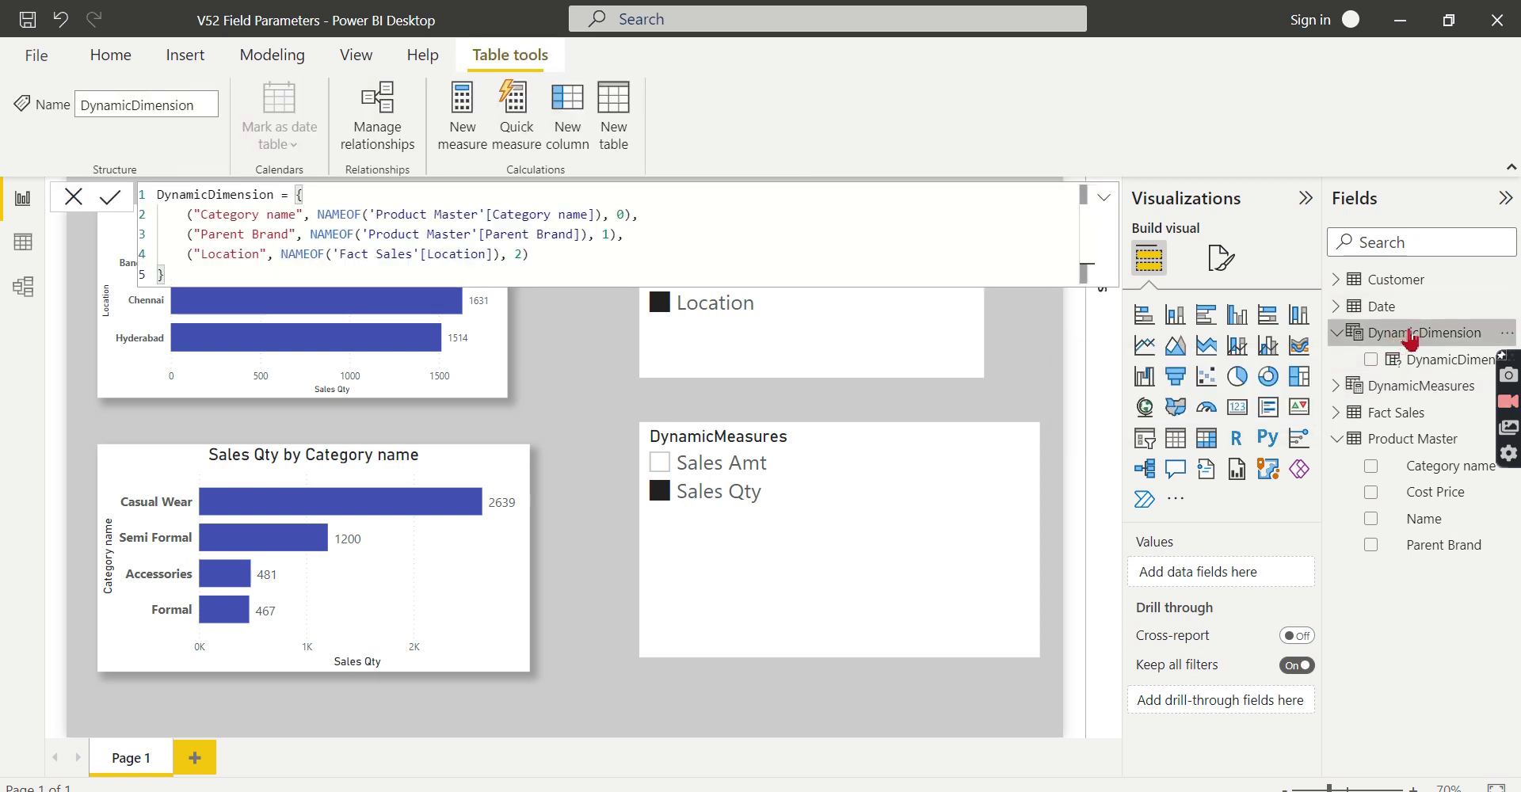
pyautogui.click(1358, 340)
# Duplicate the Location entry of the DynamicDimension DAX as a new line 5.
pyautogui.click(1427, 363)
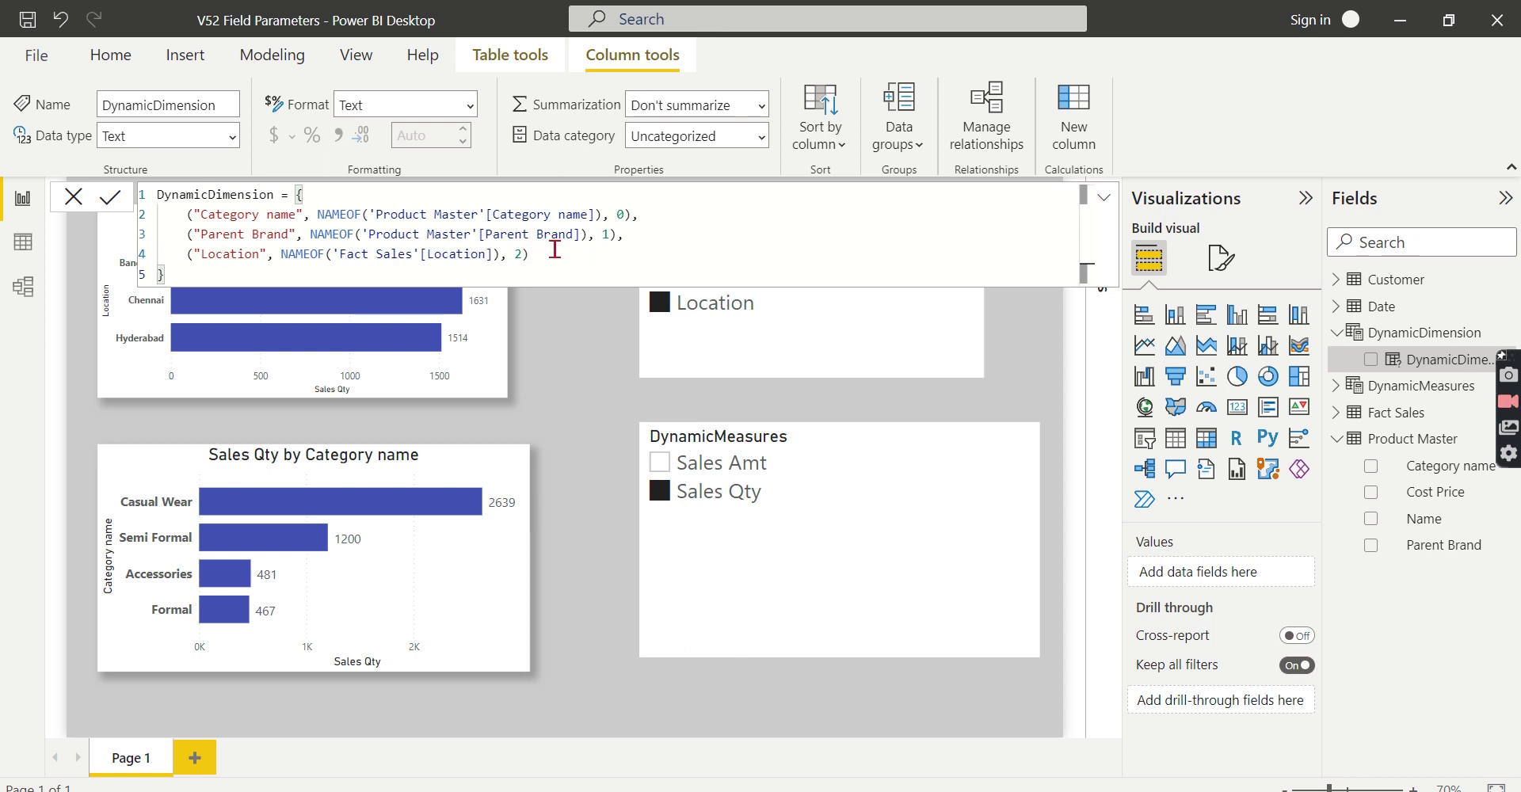
pyautogui.moveTo(553, 254); pyautogui.dragTo(190, 259)
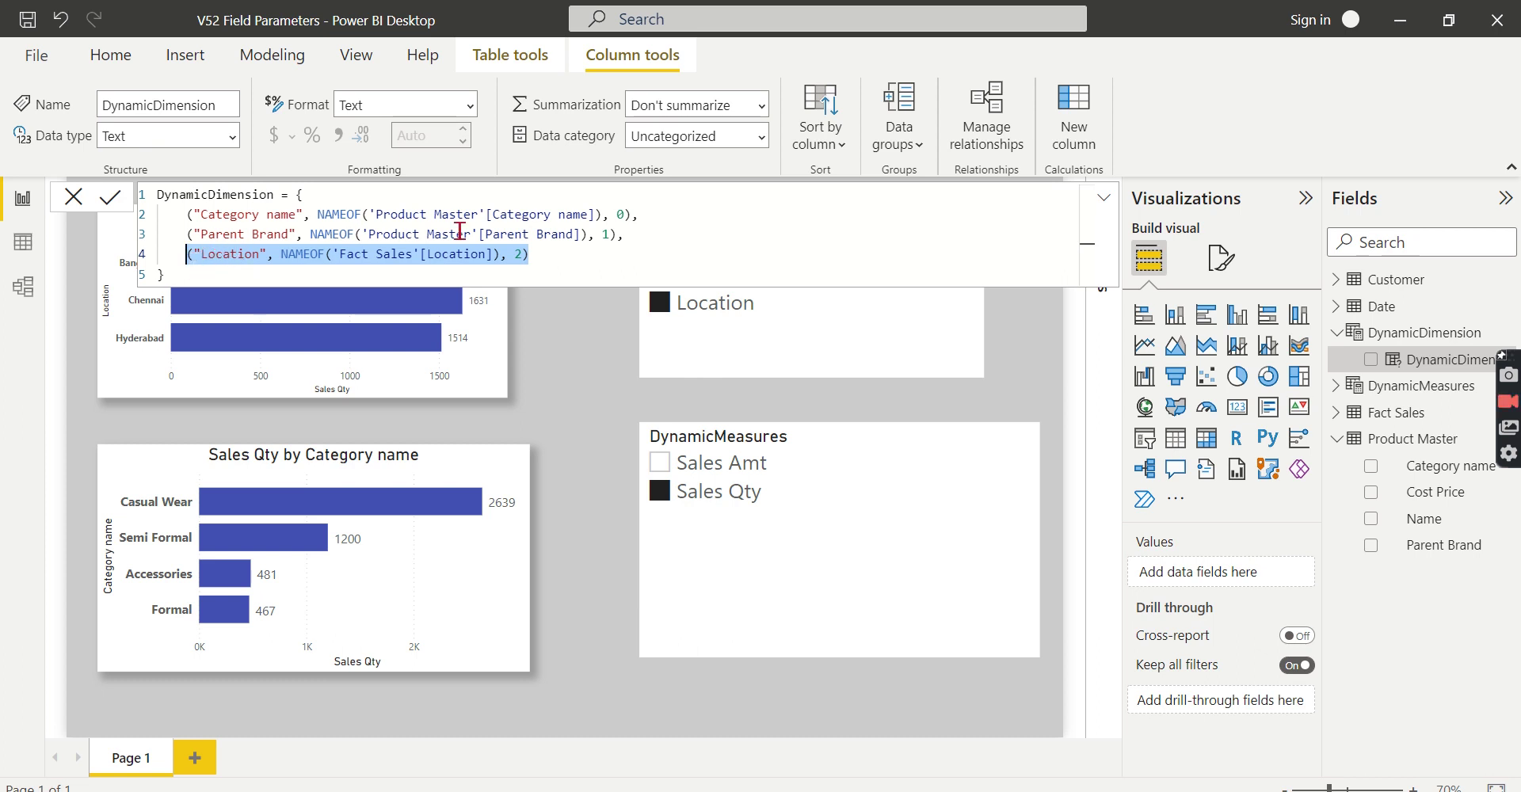
pyautogui.click(606, 256)
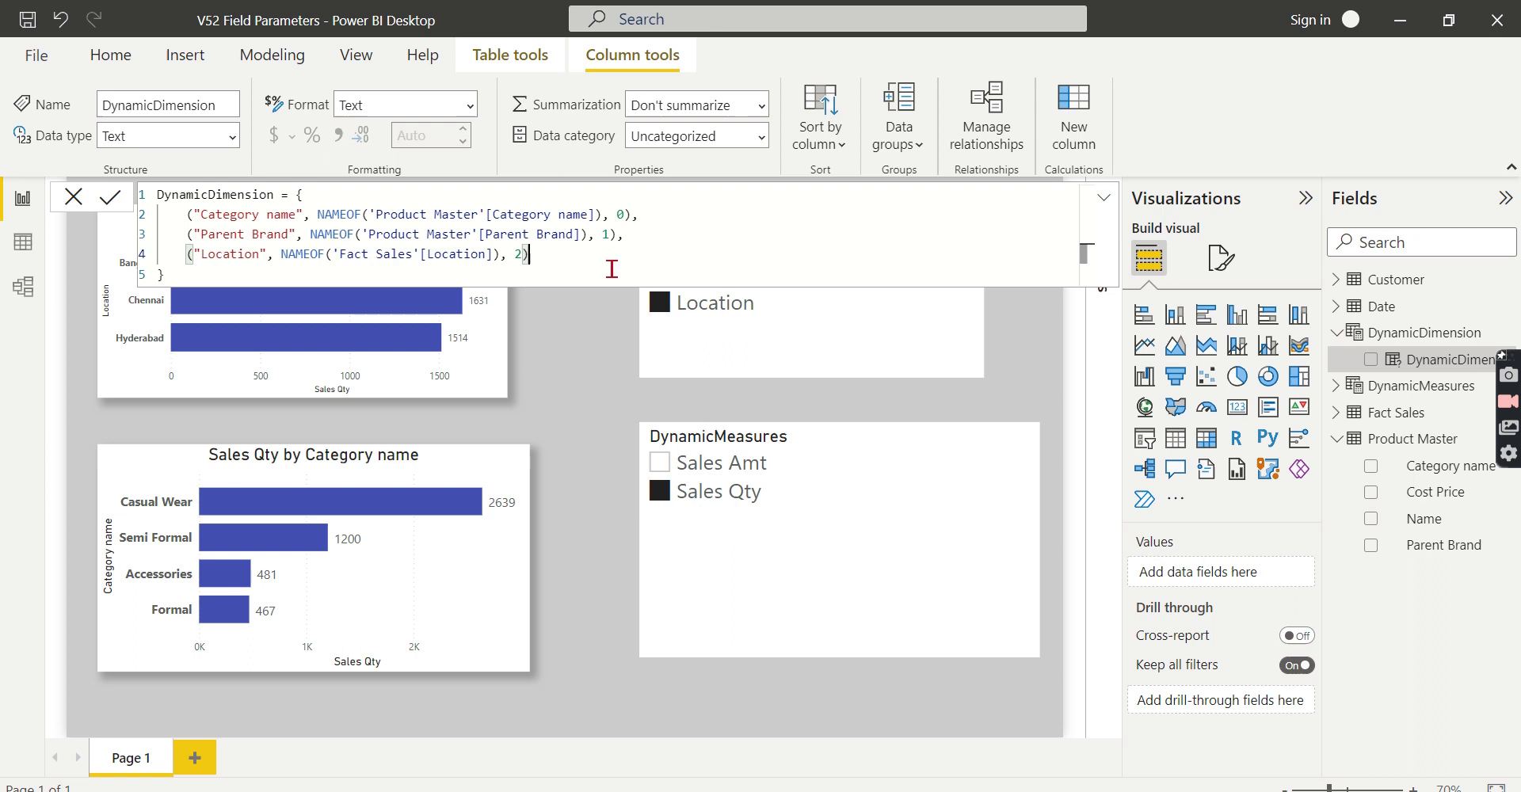
pyautogui.moveTo(602, 257); pyautogui.dragTo(181, 254)
pyautogui.hotkey('ctrl', 'c')
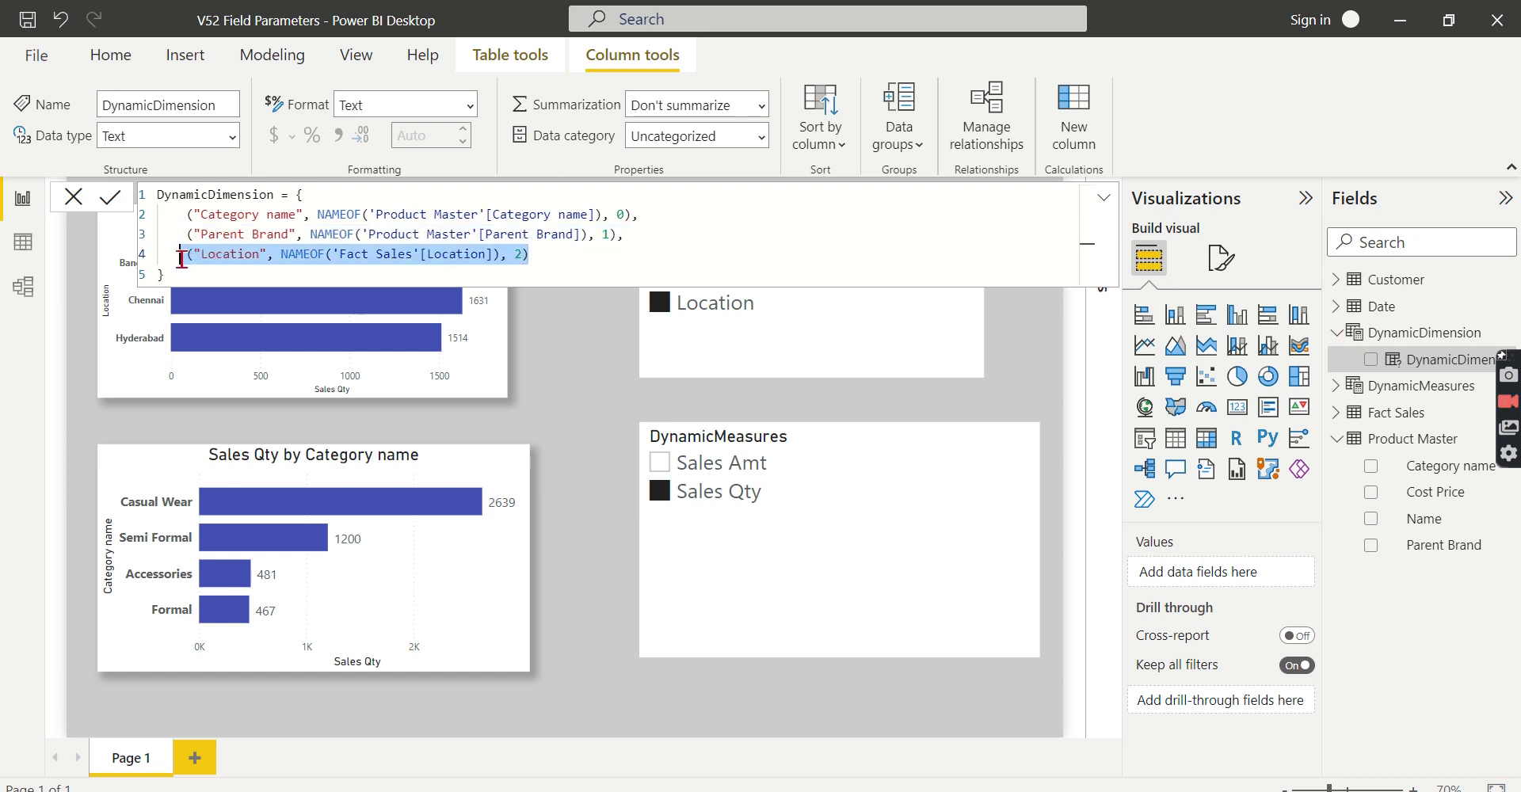
pyautogui.click(556, 254)
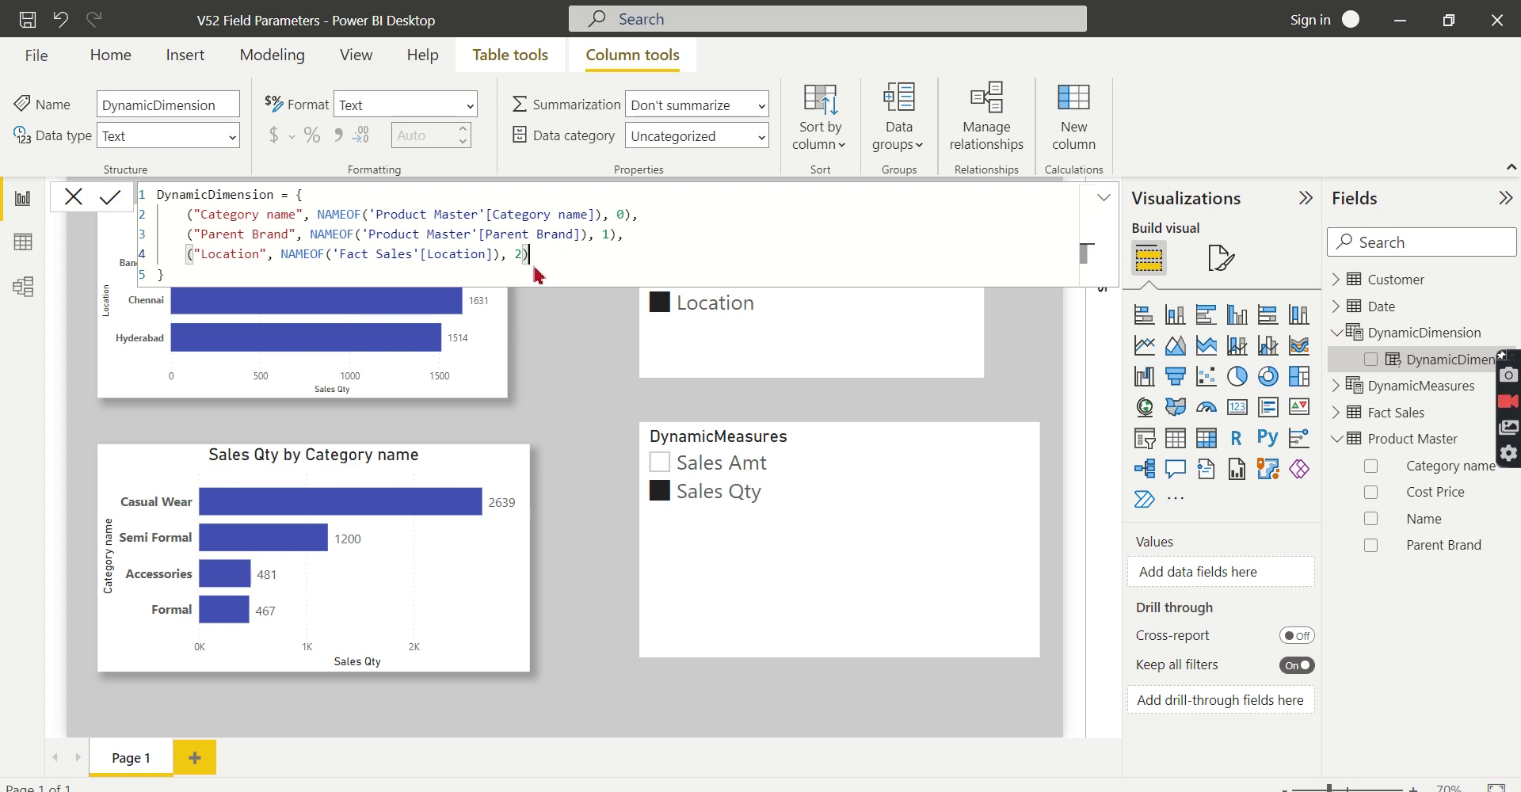
pyautogui.hotkey('ctrl', 'v')
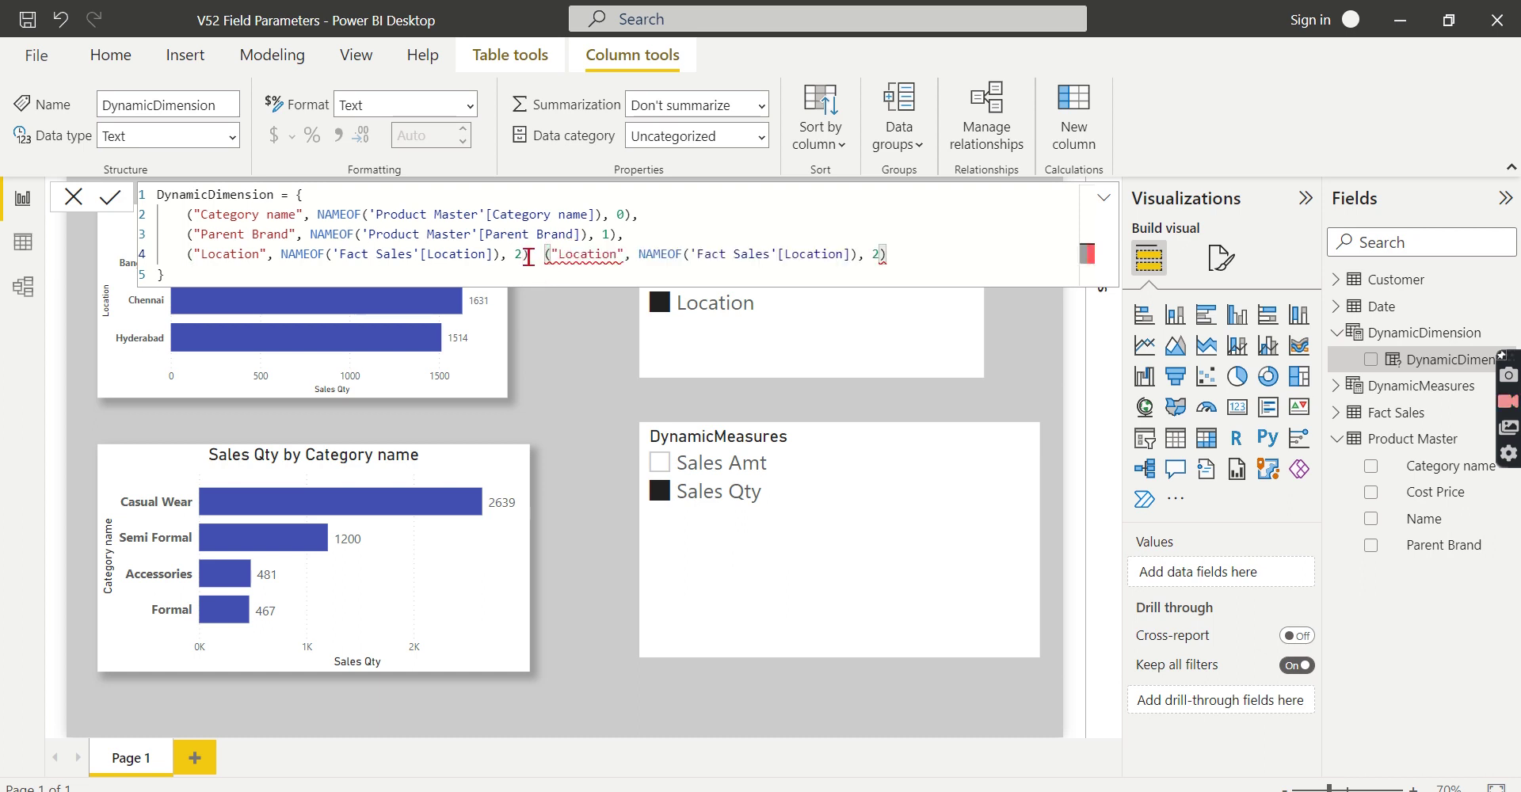
pyautogui.click(529, 253)
pyautogui.press('Return')
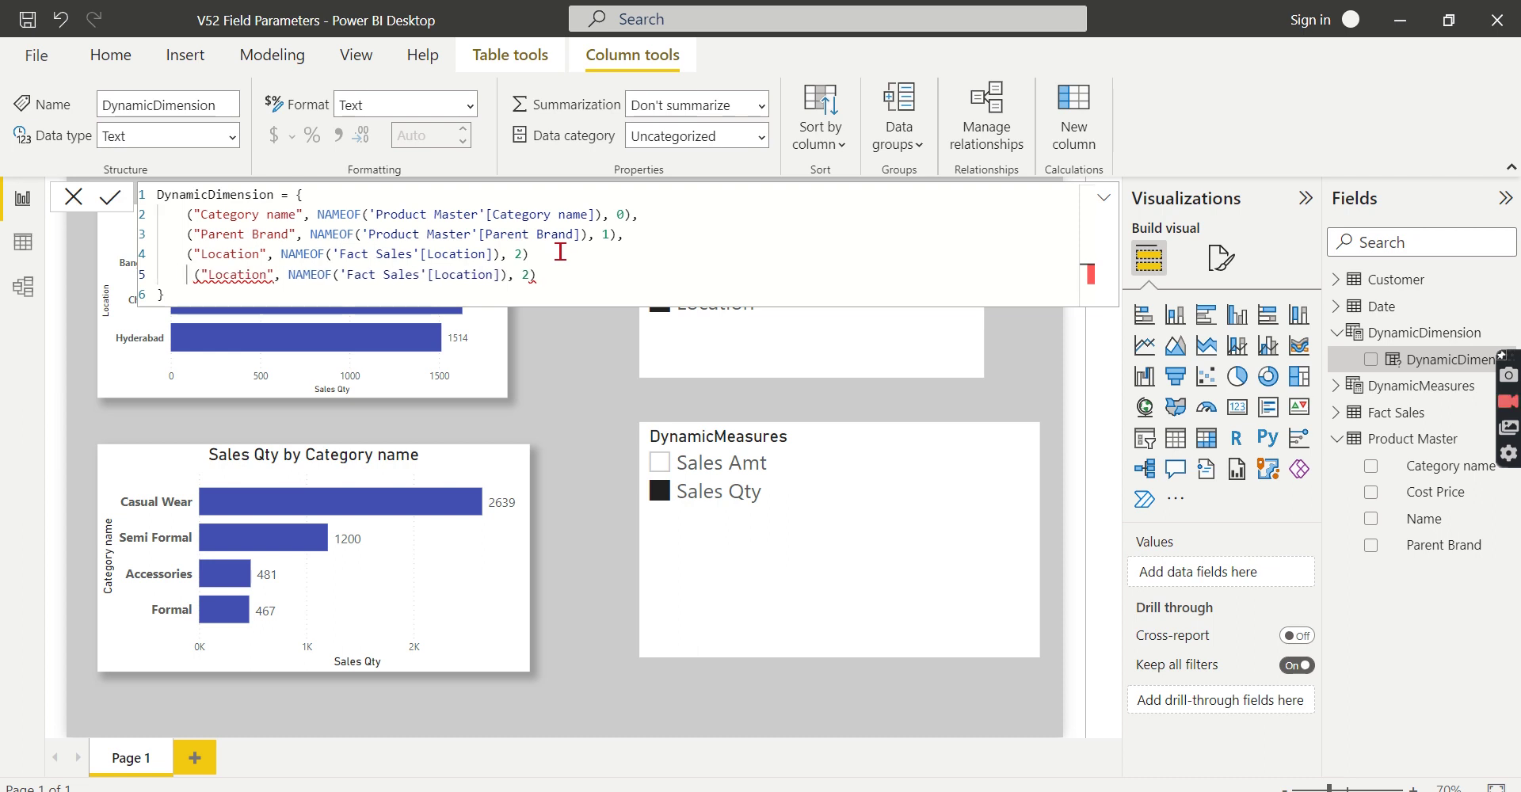
pyautogui.click(560, 252)
pyautogui.write(',')
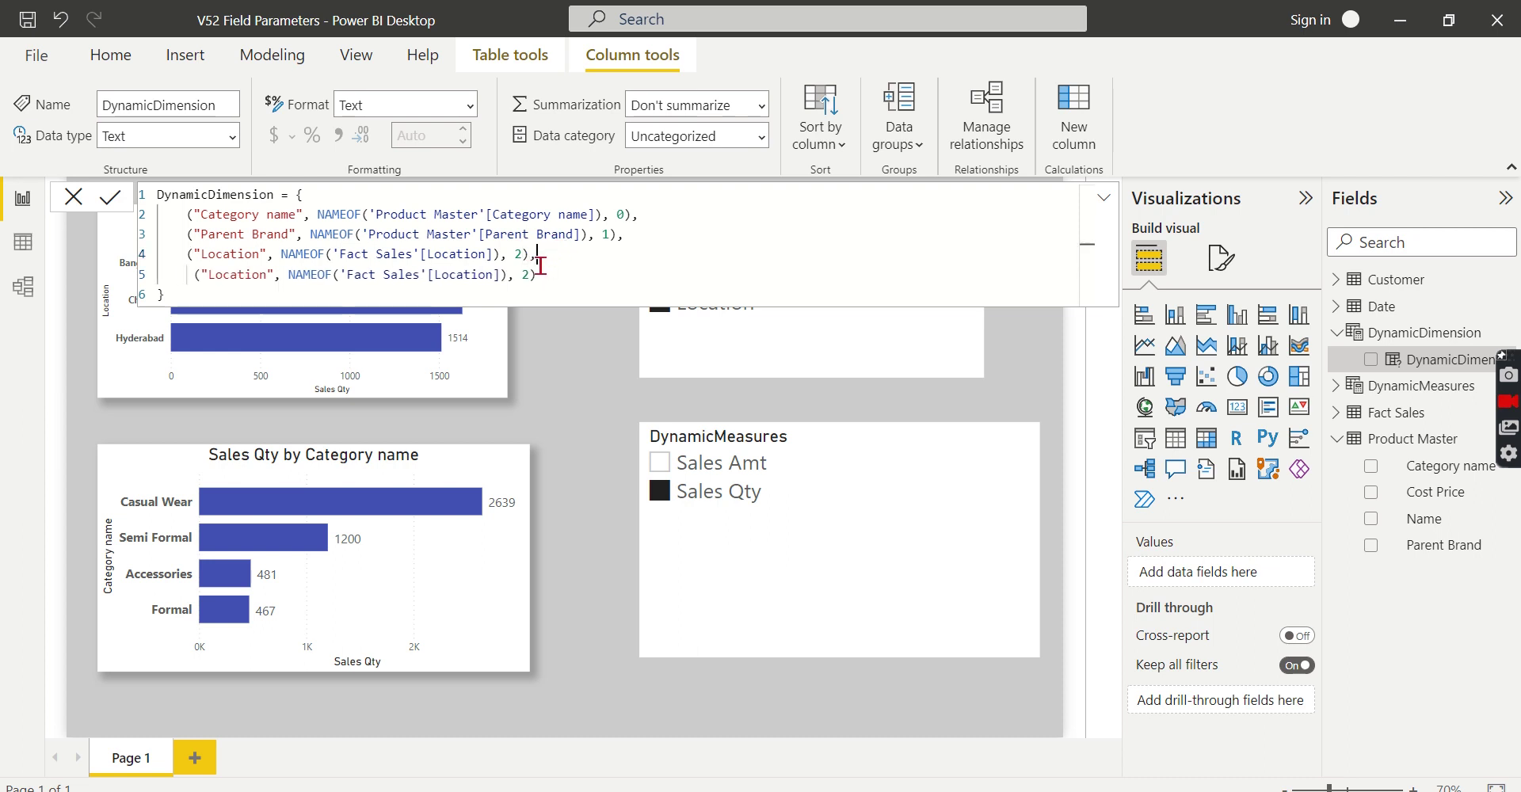
# Set line 5's index to 3 and its column to Fact Sales [Ordertype name], then commit.
pyautogui.click(529, 275)
pyautogui.press('BackSpace')
pyautogui.write('3')
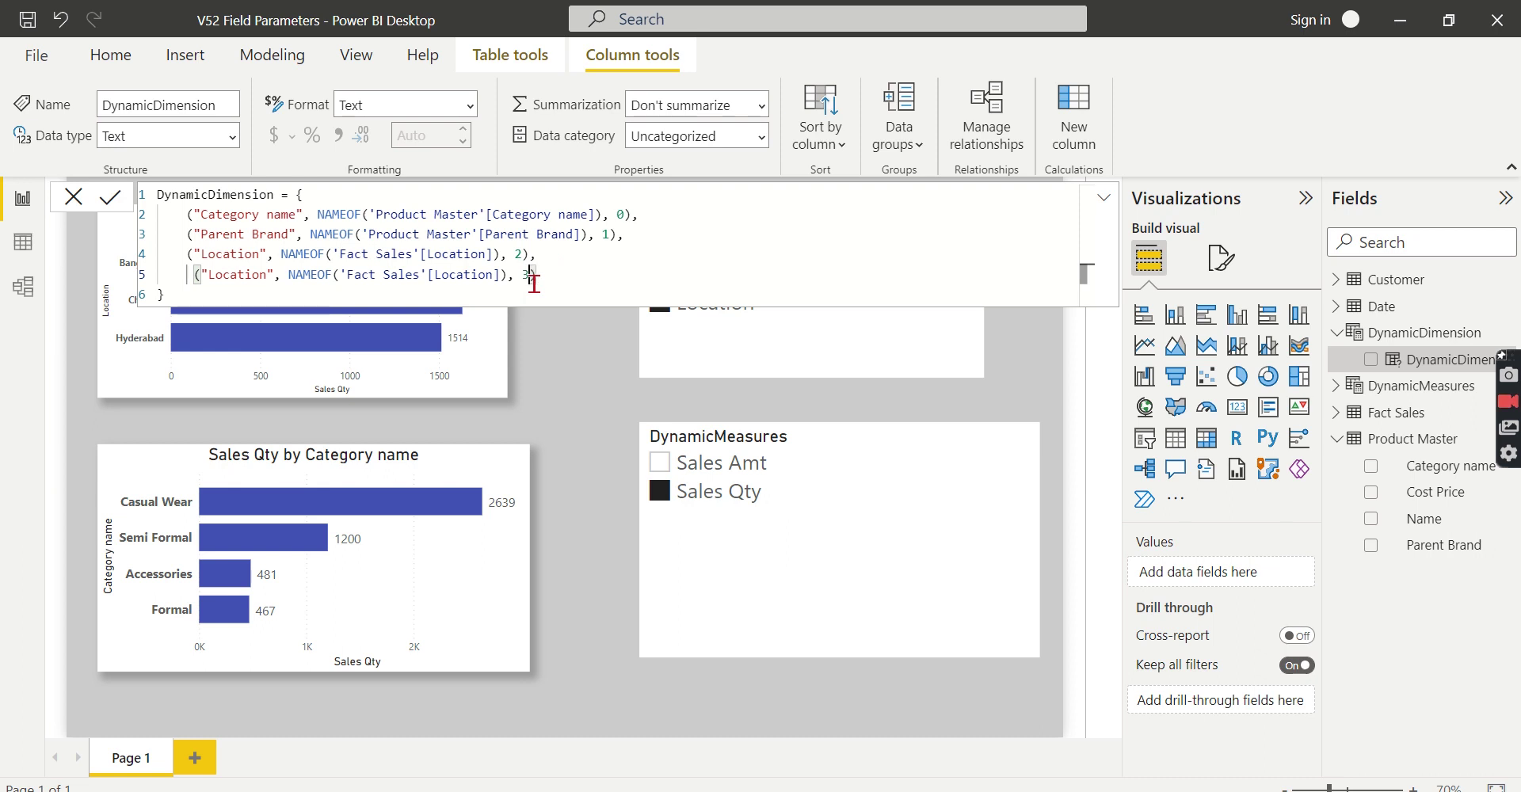
pyautogui.doubleClick(481, 278)
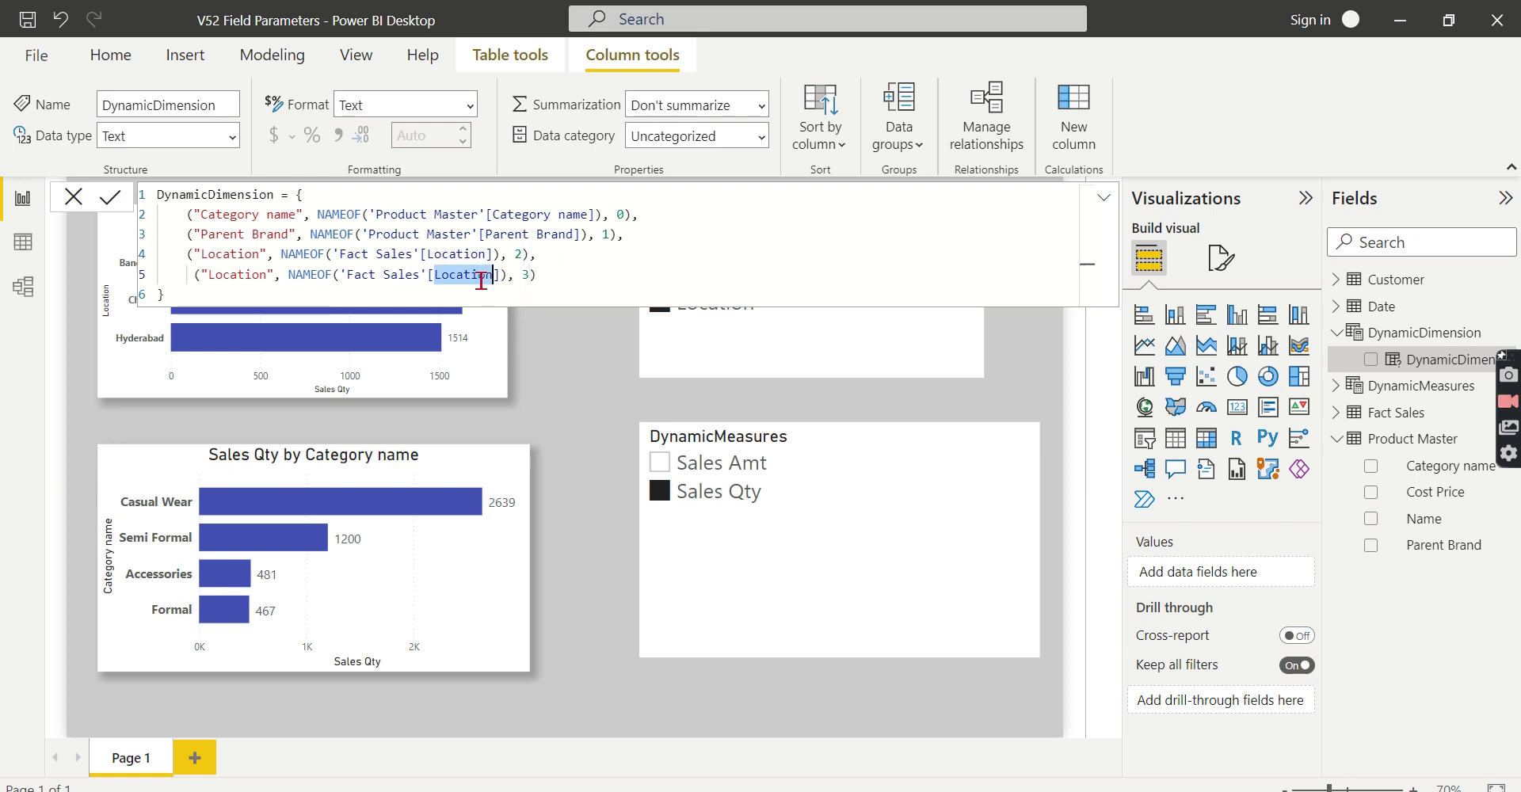
pyautogui.press('BackSpace')
pyautogui.press('BackSpace')
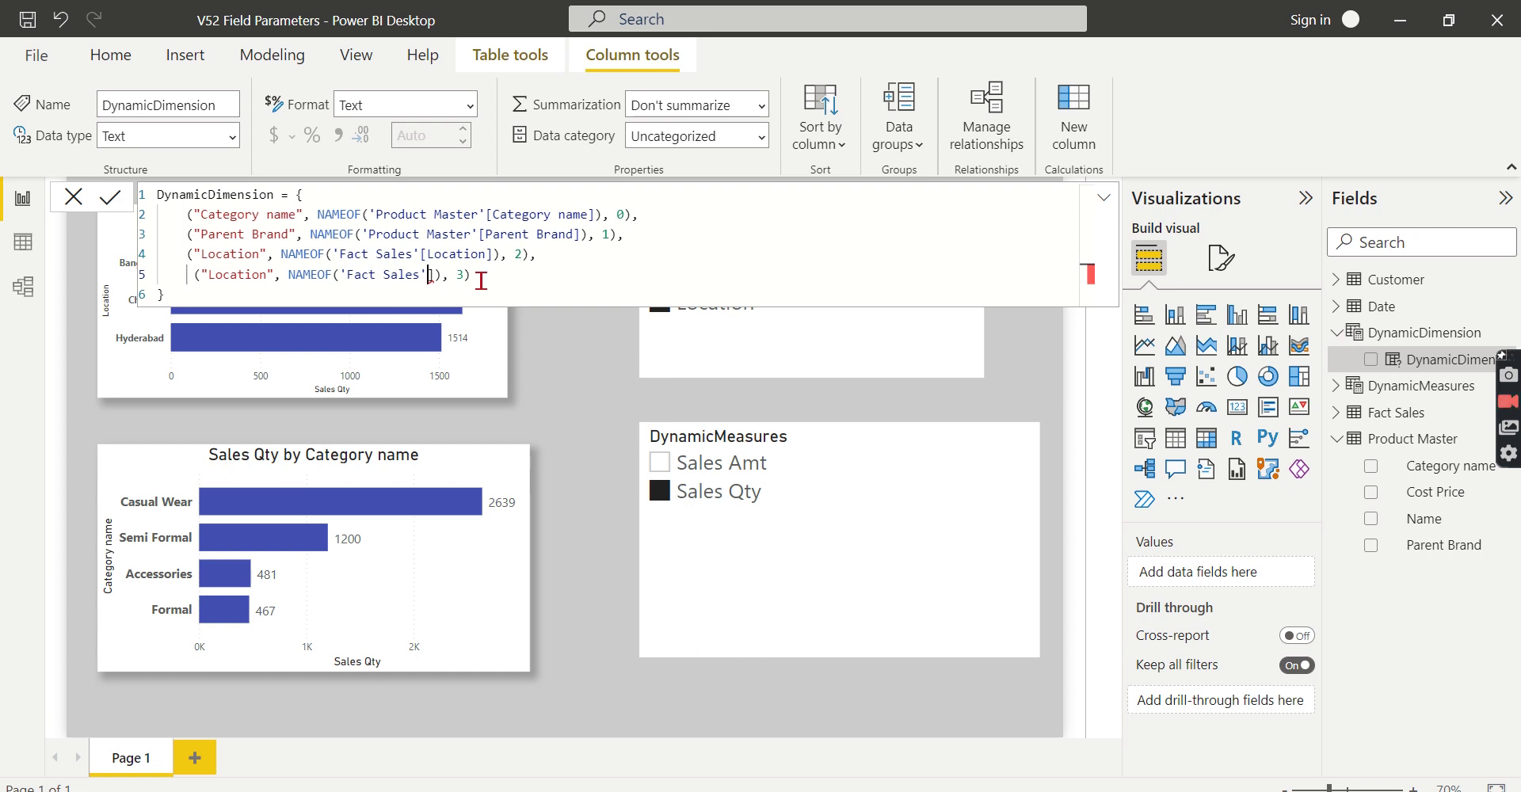
pyautogui.write('[')
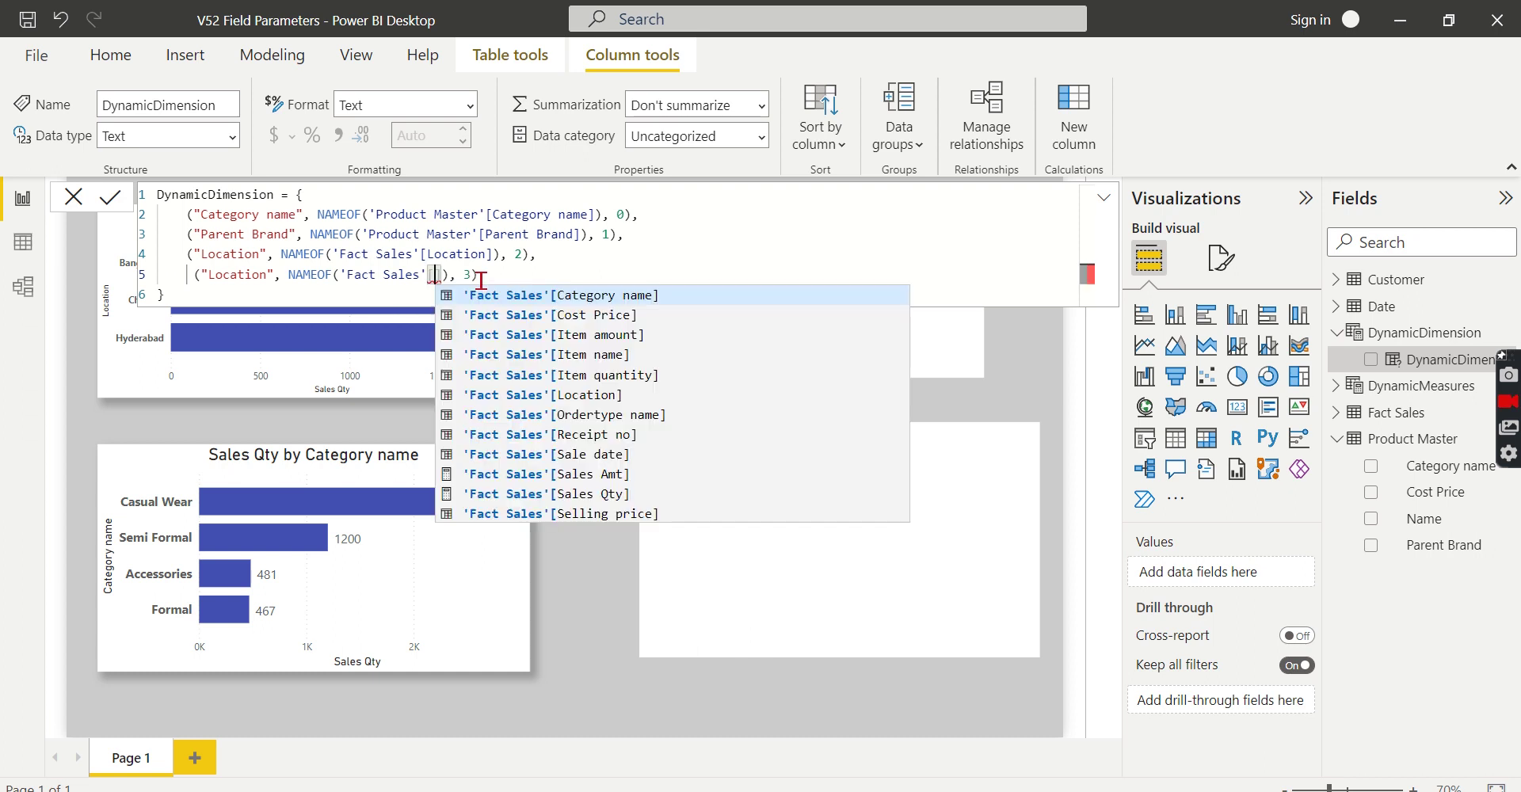
pyautogui.click(672, 416)
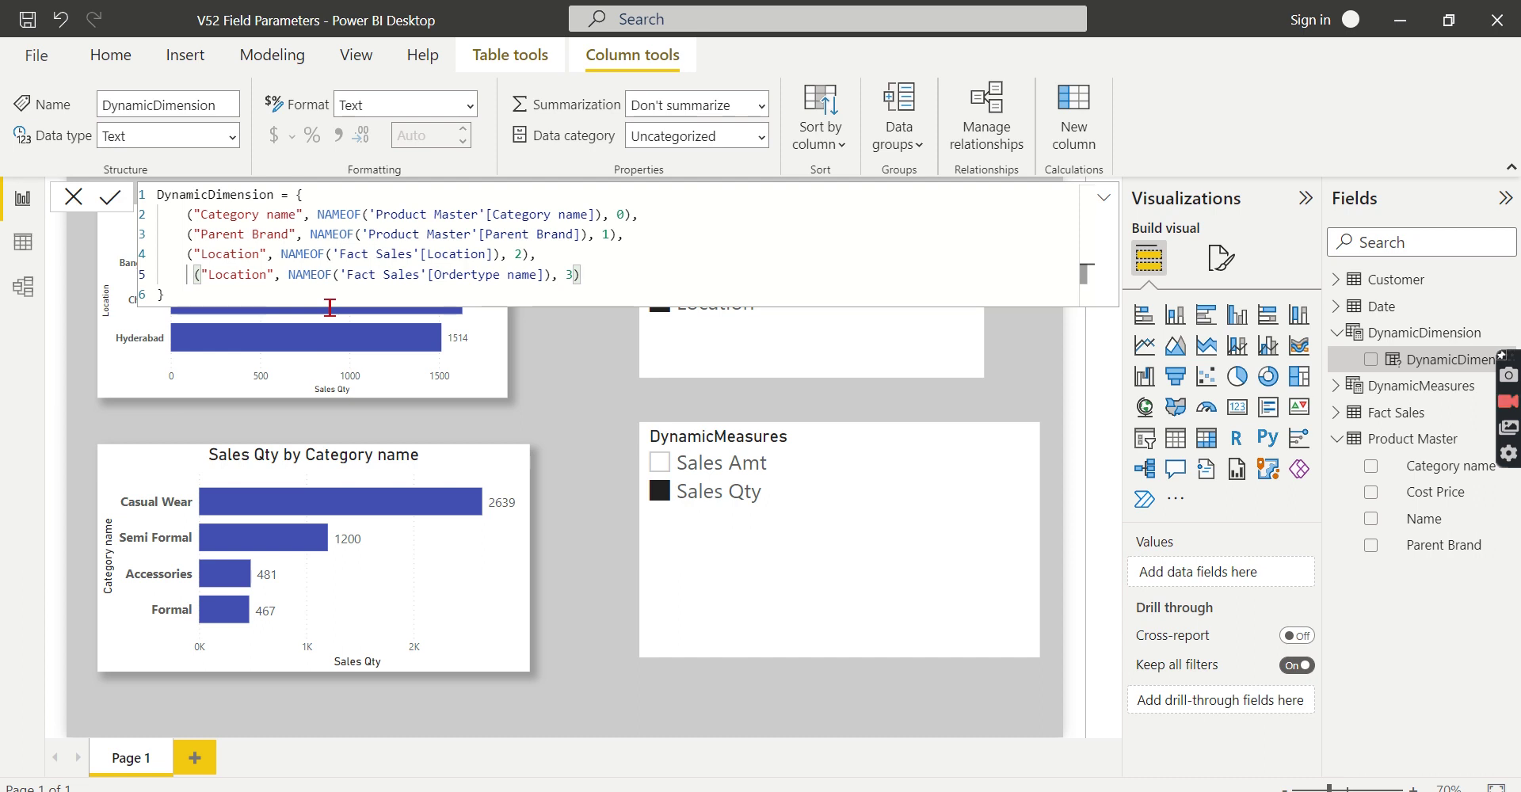
pyautogui.click(565, 457)
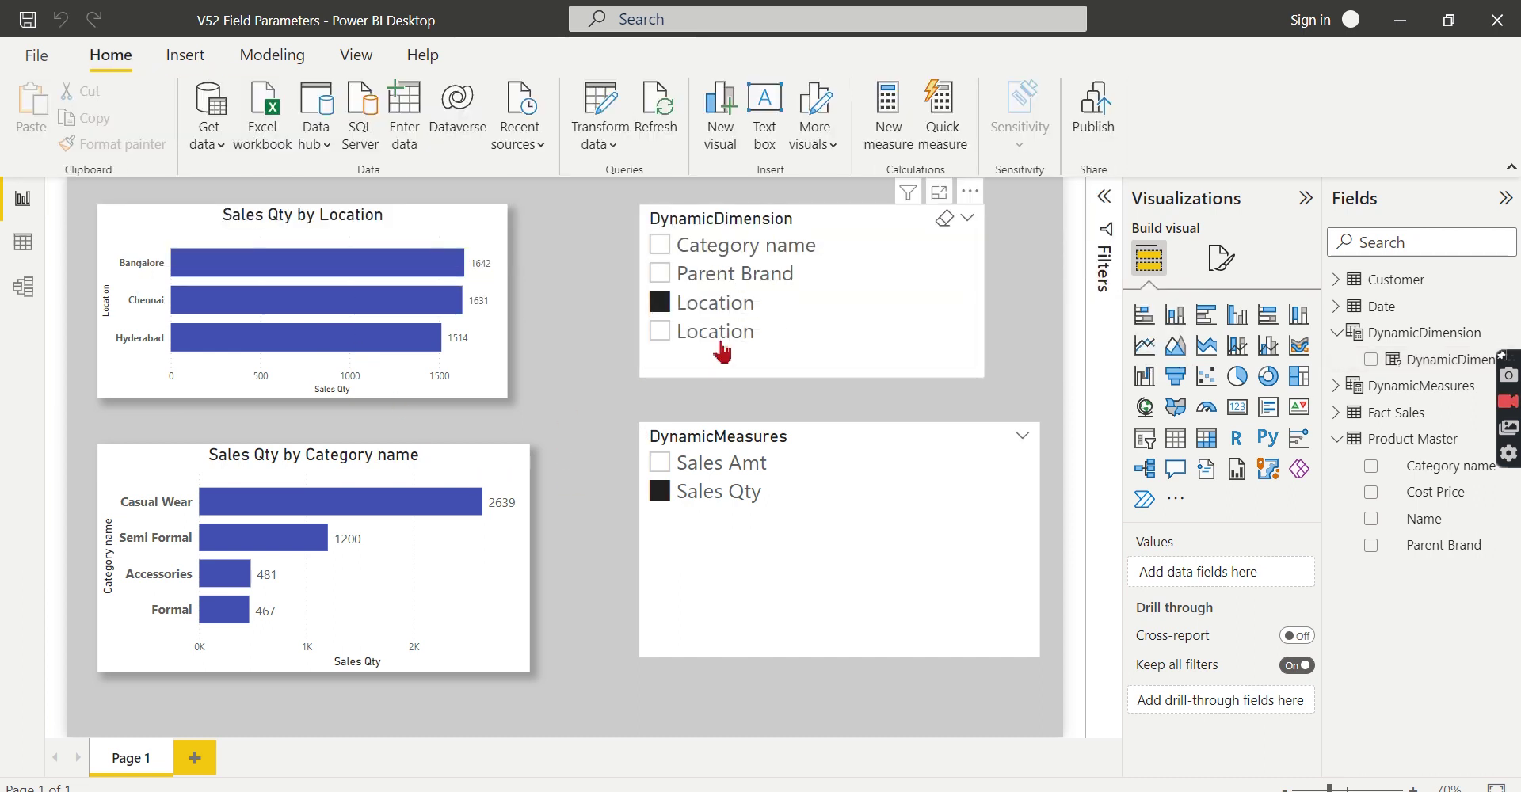
# Relabel the fourth DynamicDimension entry from Location to 'Order Name' and commit the DAX.
pyautogui.click(719, 305)
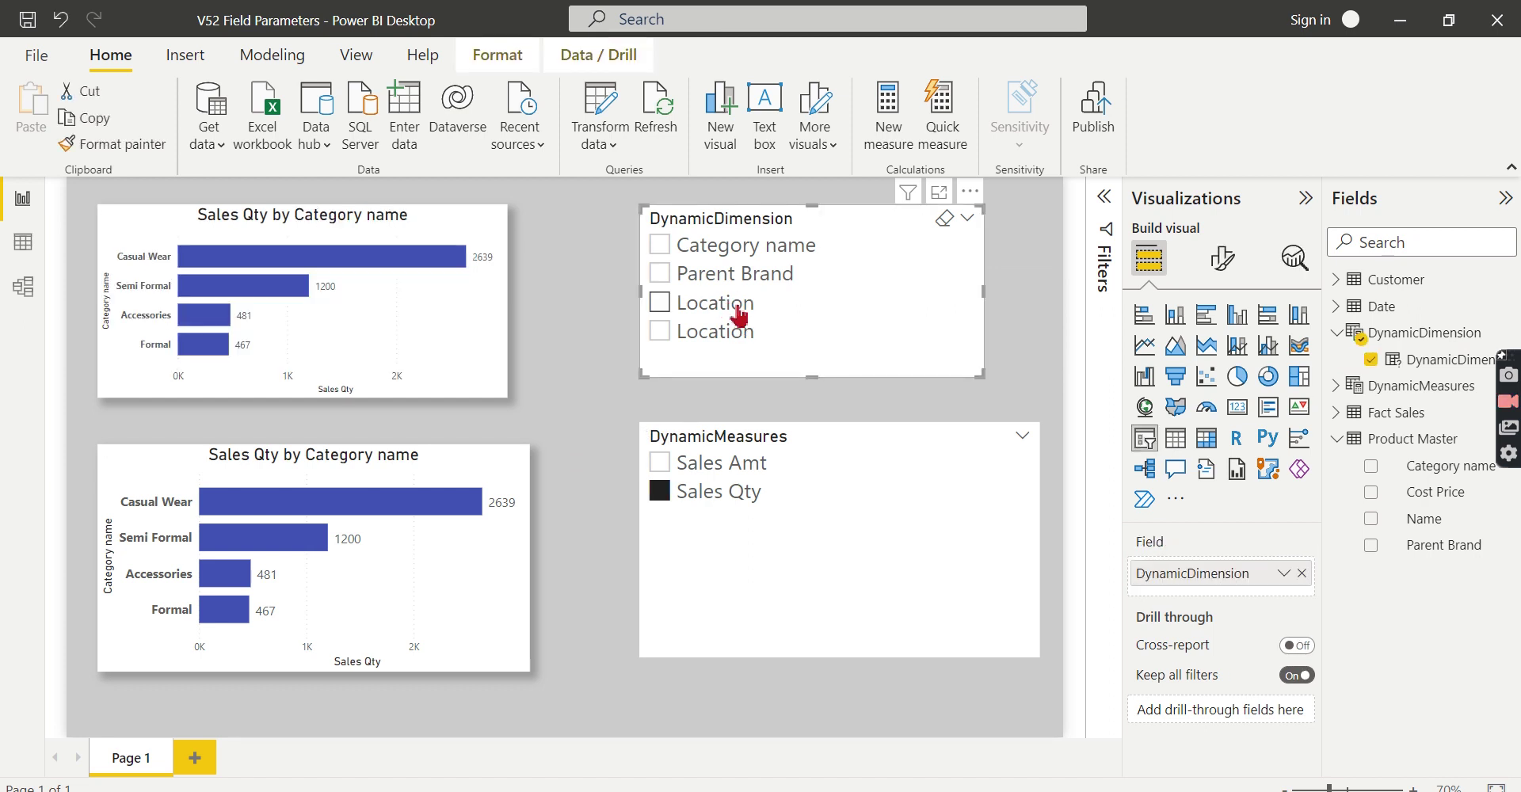
pyautogui.click(737, 309)
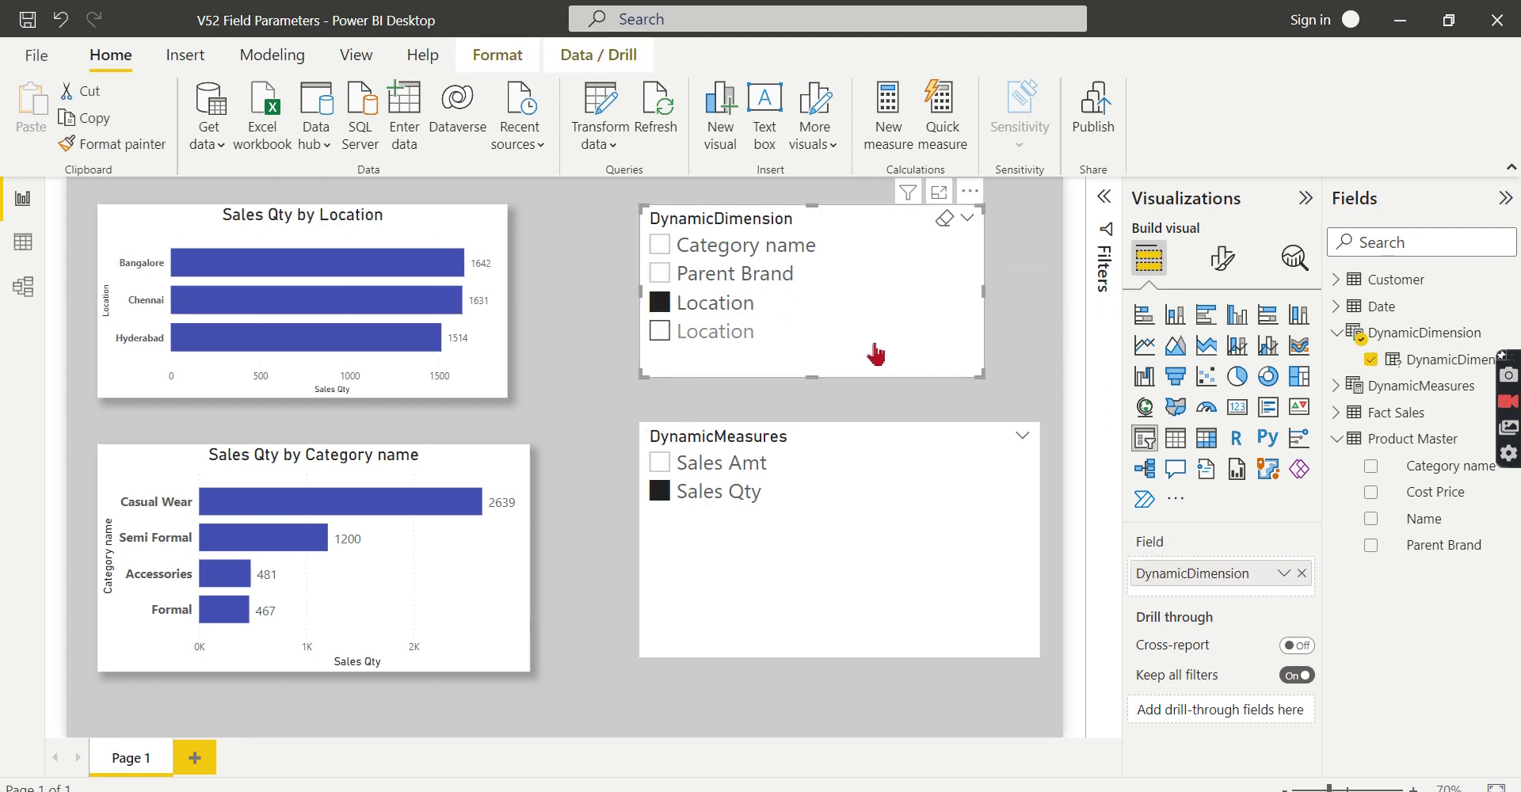
pyautogui.click(1447, 358)
pyautogui.doubleClick(240, 277)
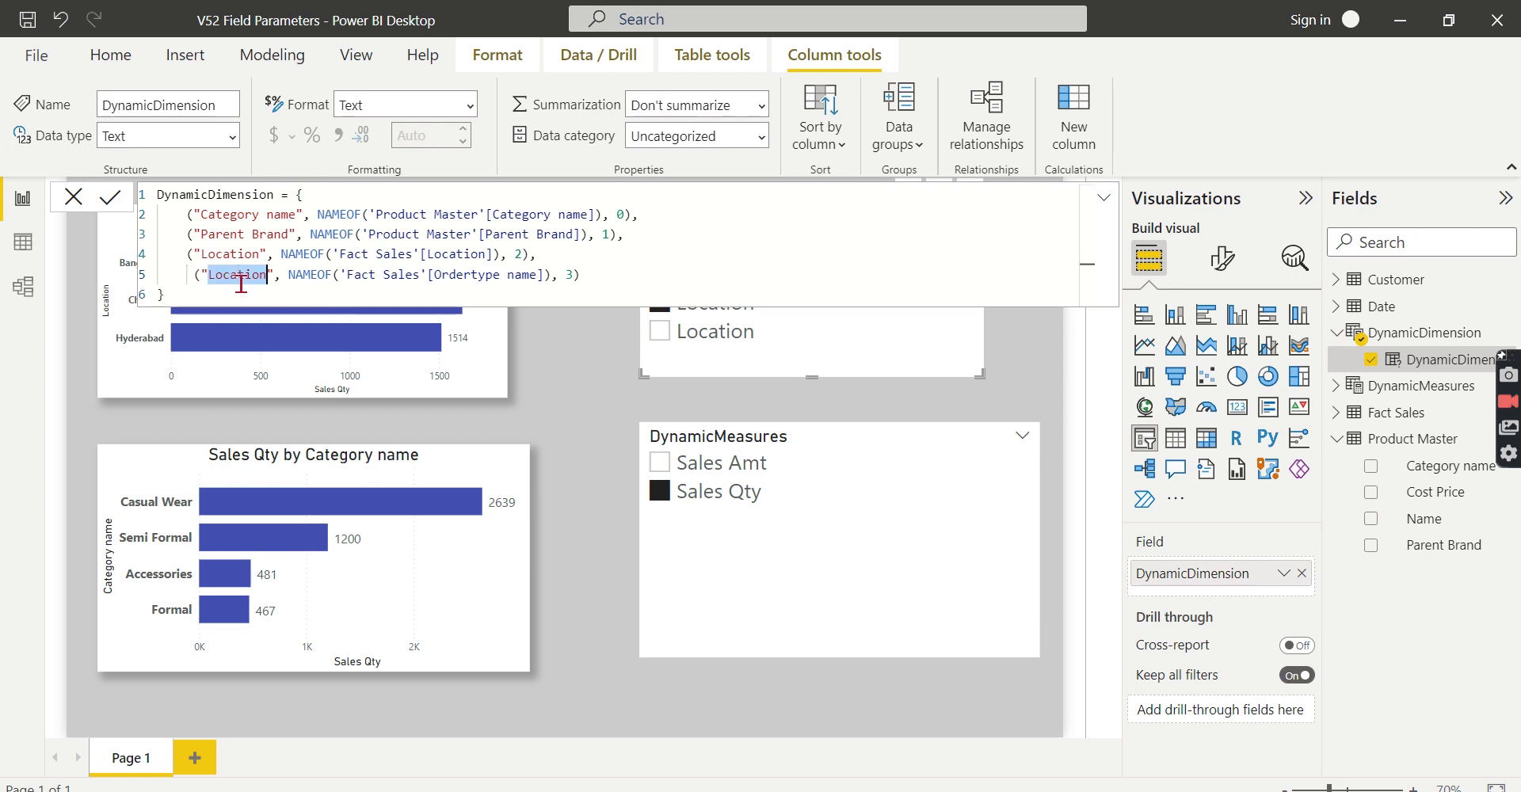
pyautogui.write('Ord')
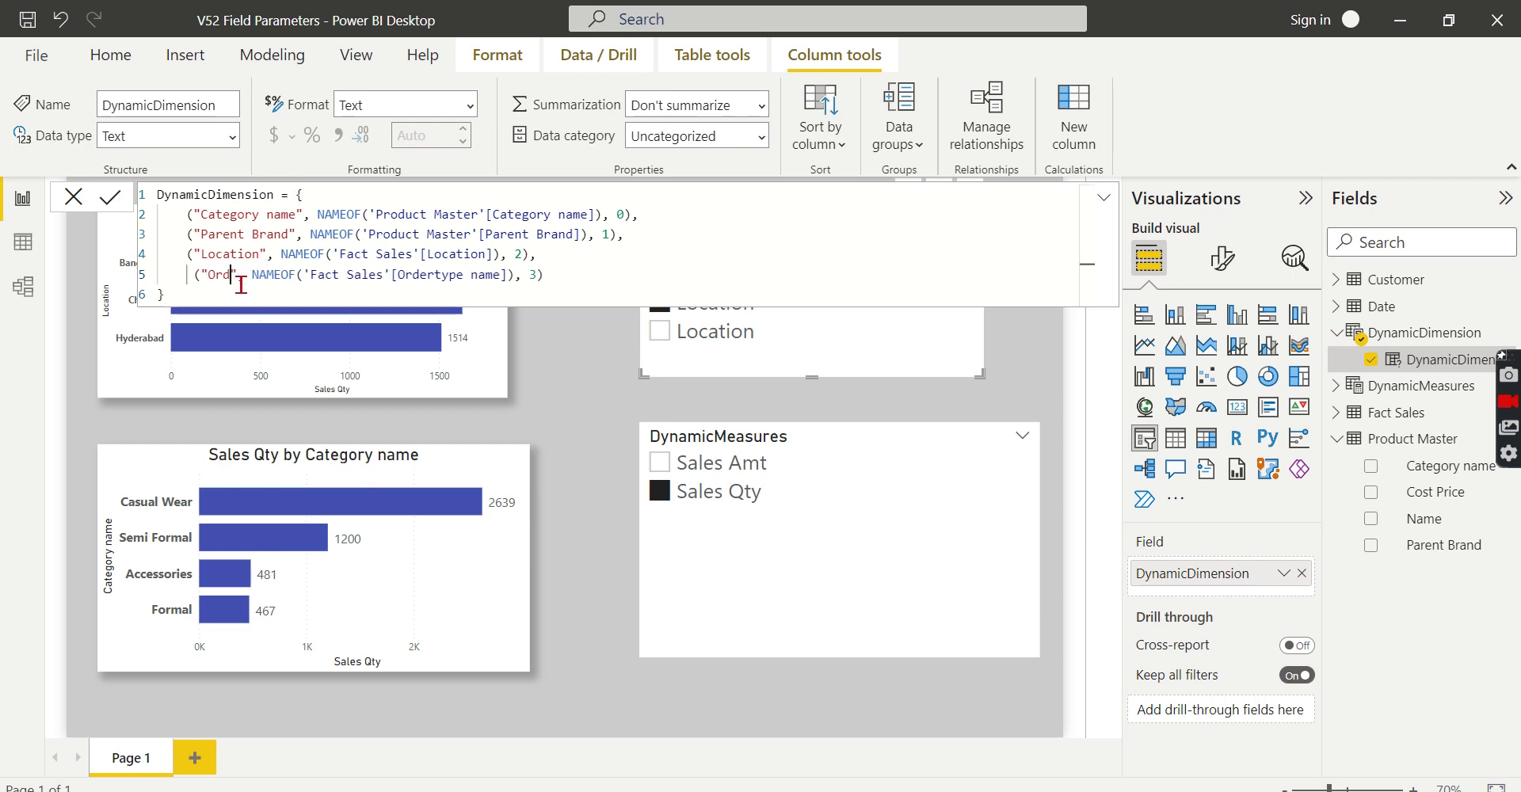
pyautogui.write('er')
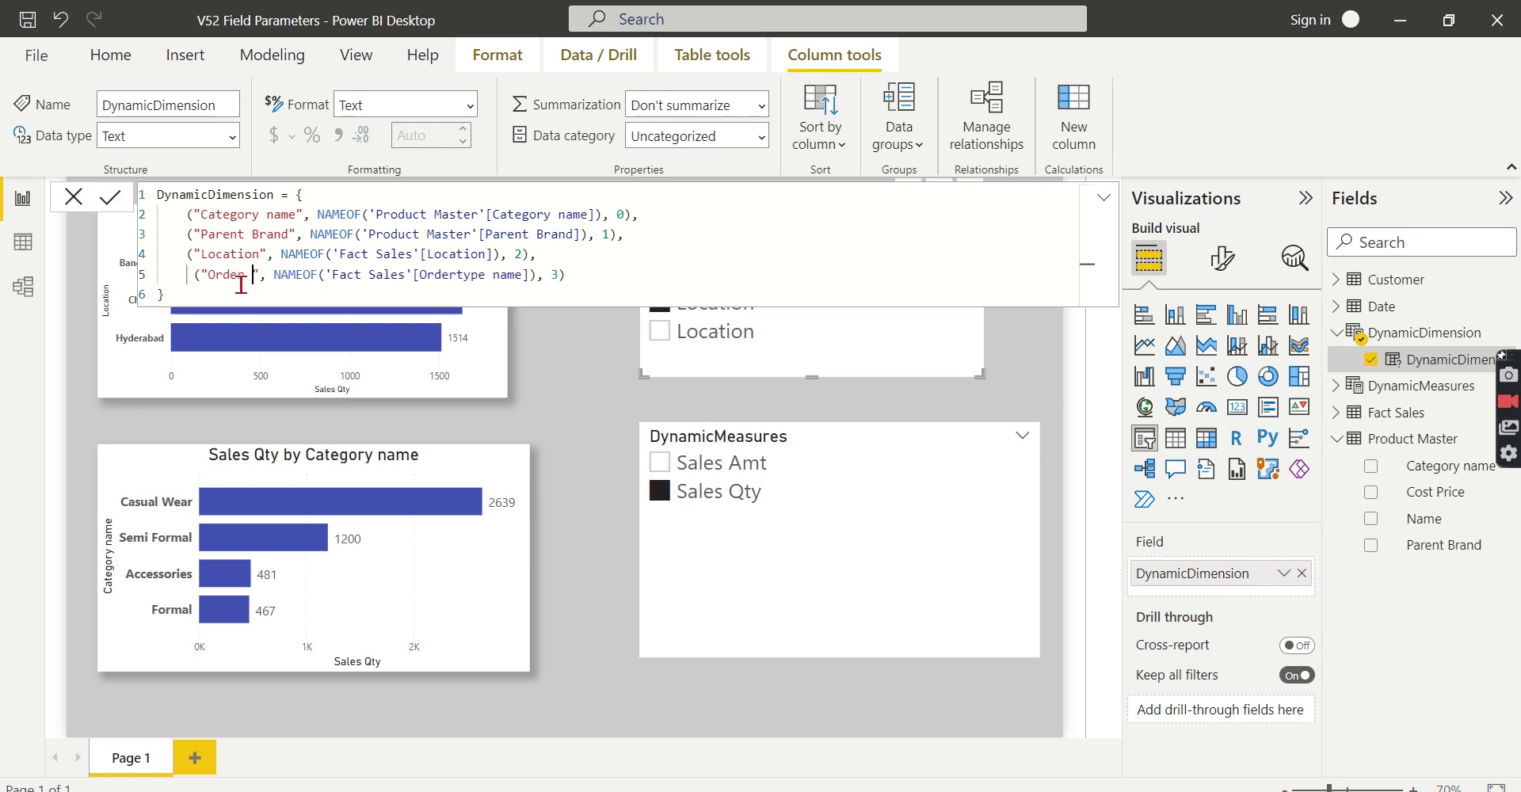
pyautogui.write(' Name')
pyautogui.press('End')
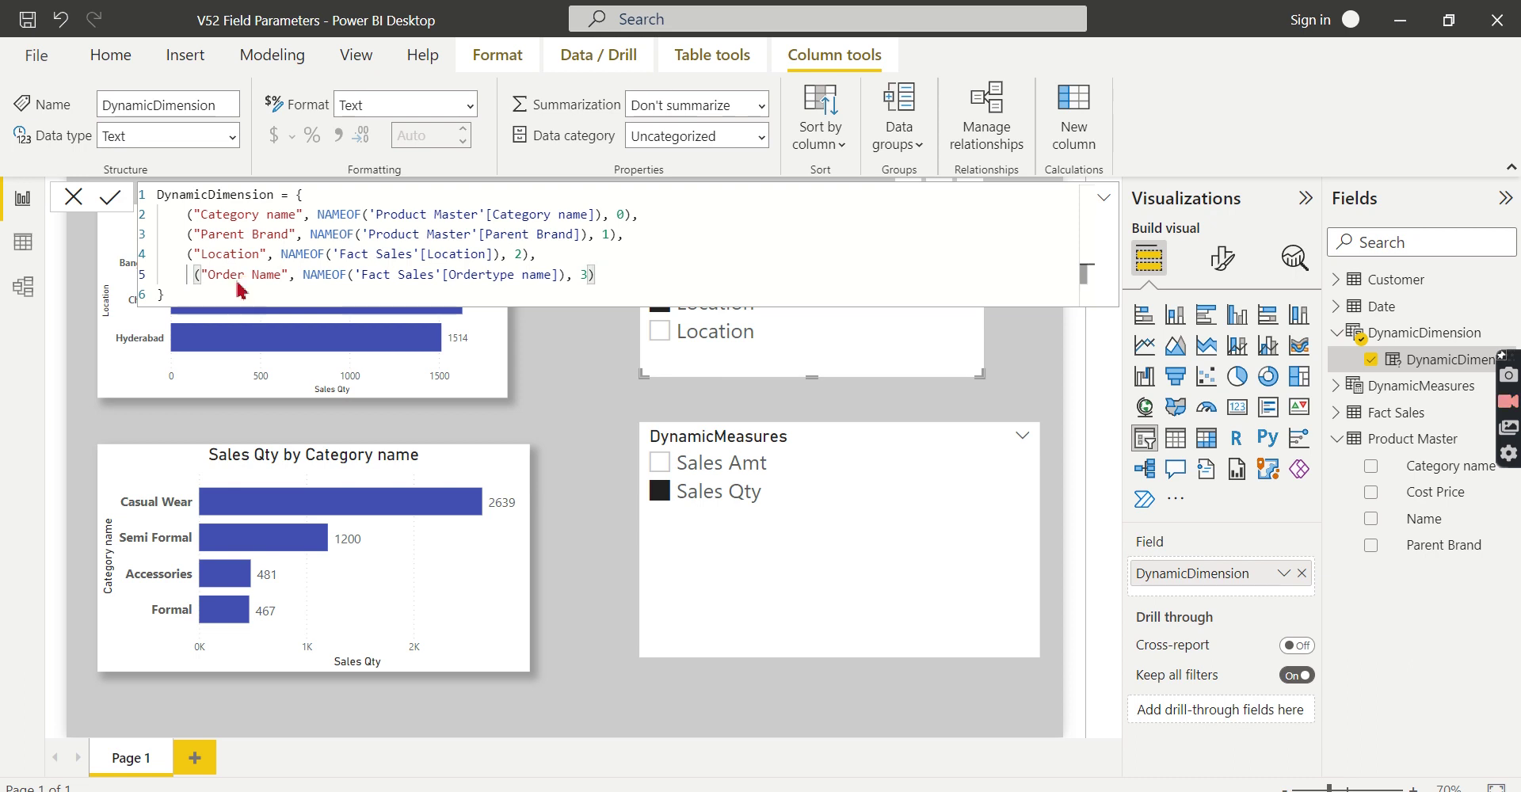
pyautogui.press('Return')
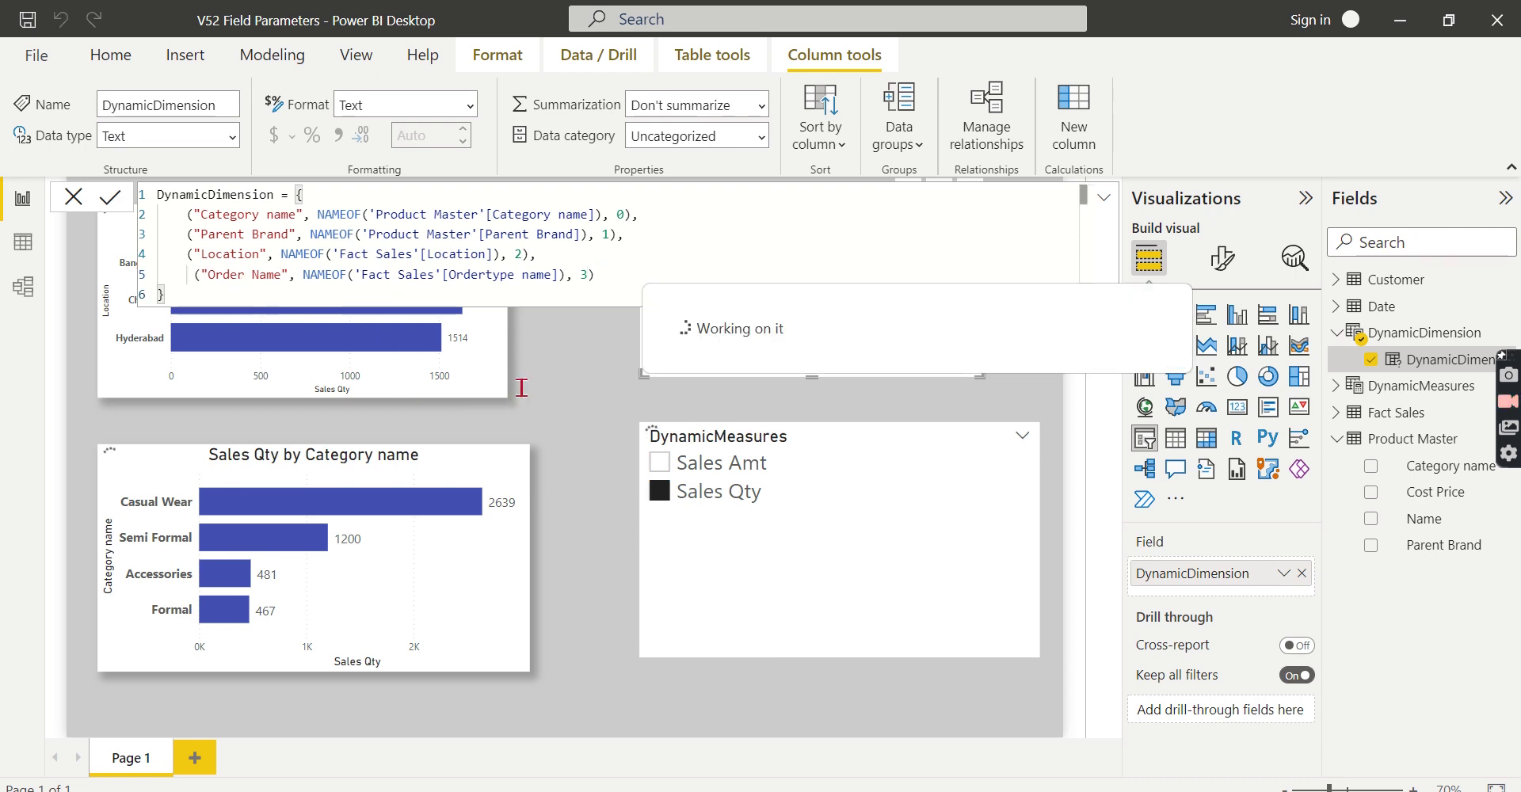
pyautogui.click(557, 399)
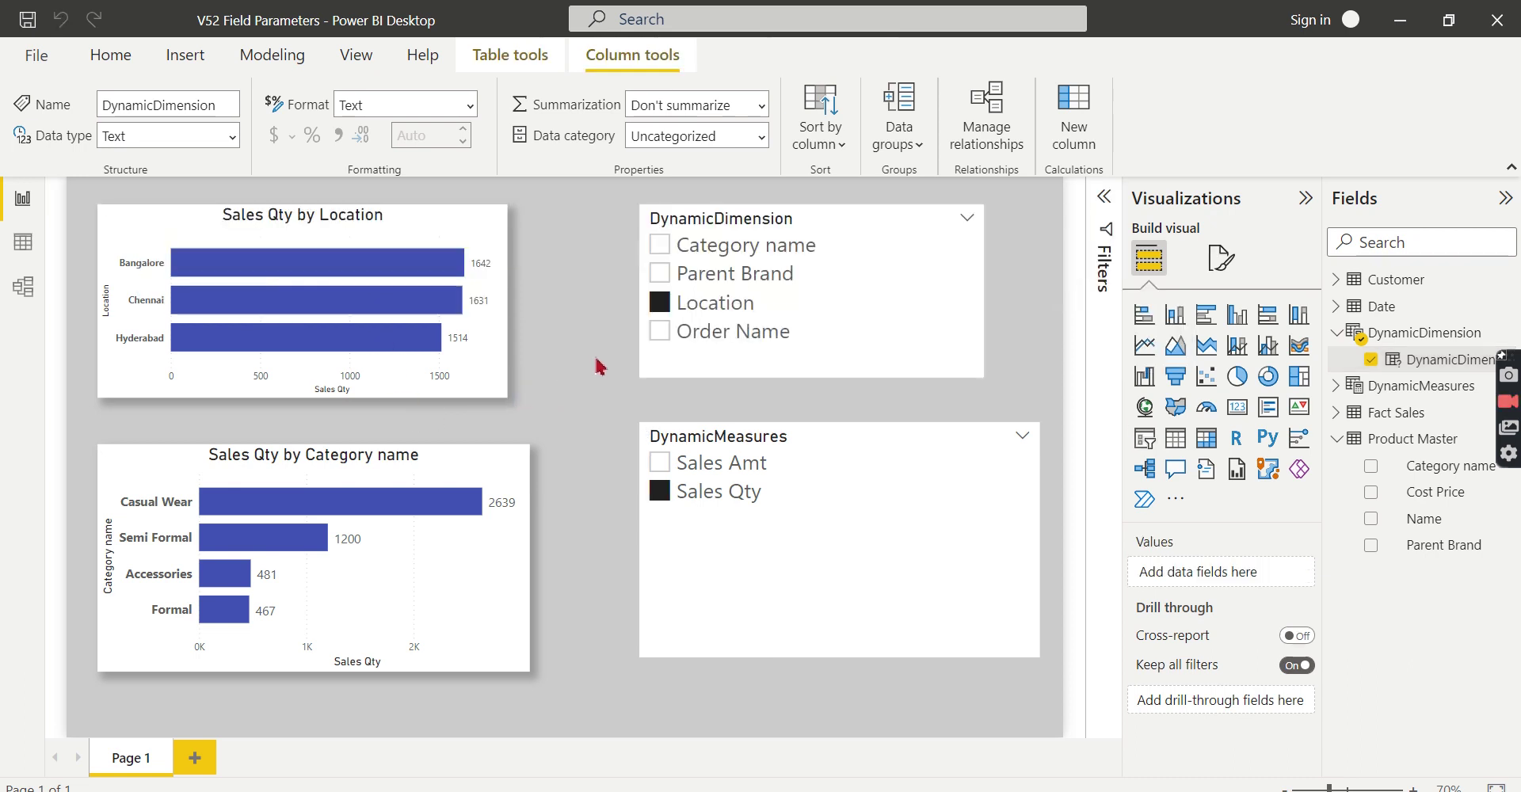
# Select Order Name in the dimension slicer and recheck the table definition.
pyautogui.click(675, 333)
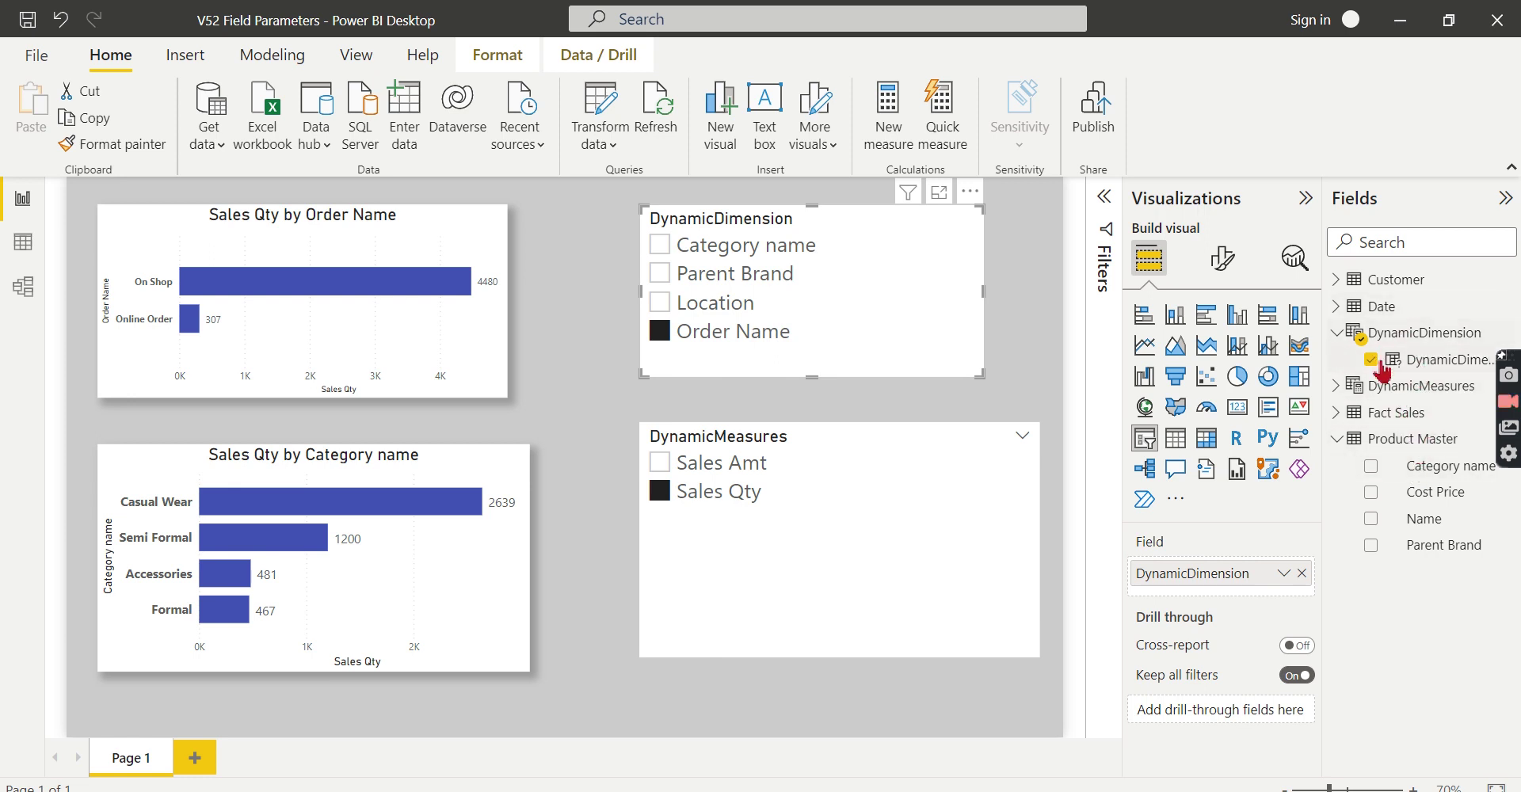
pyautogui.click(1414, 336)
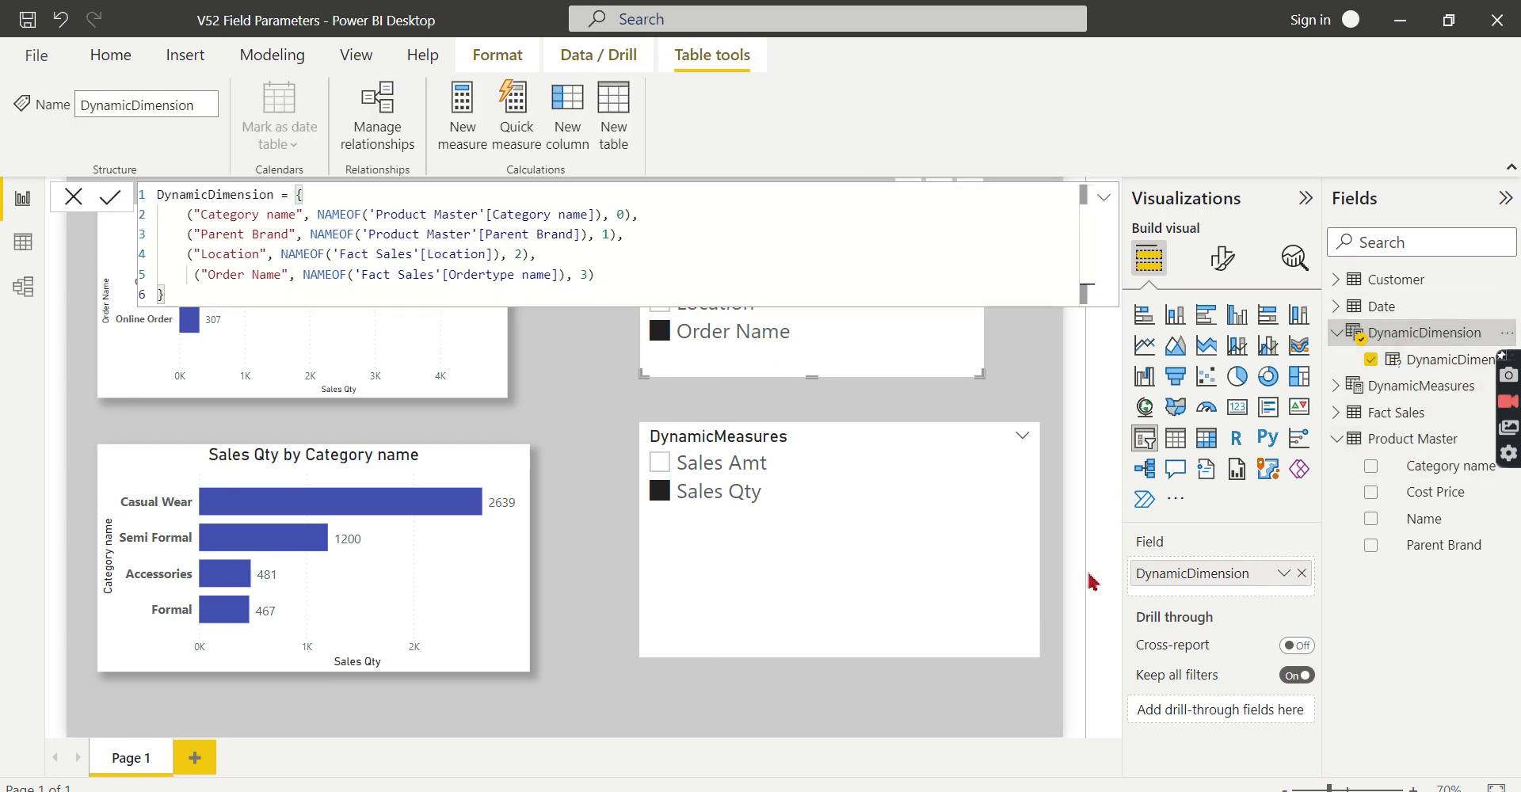
pyautogui.click(1032, 706)
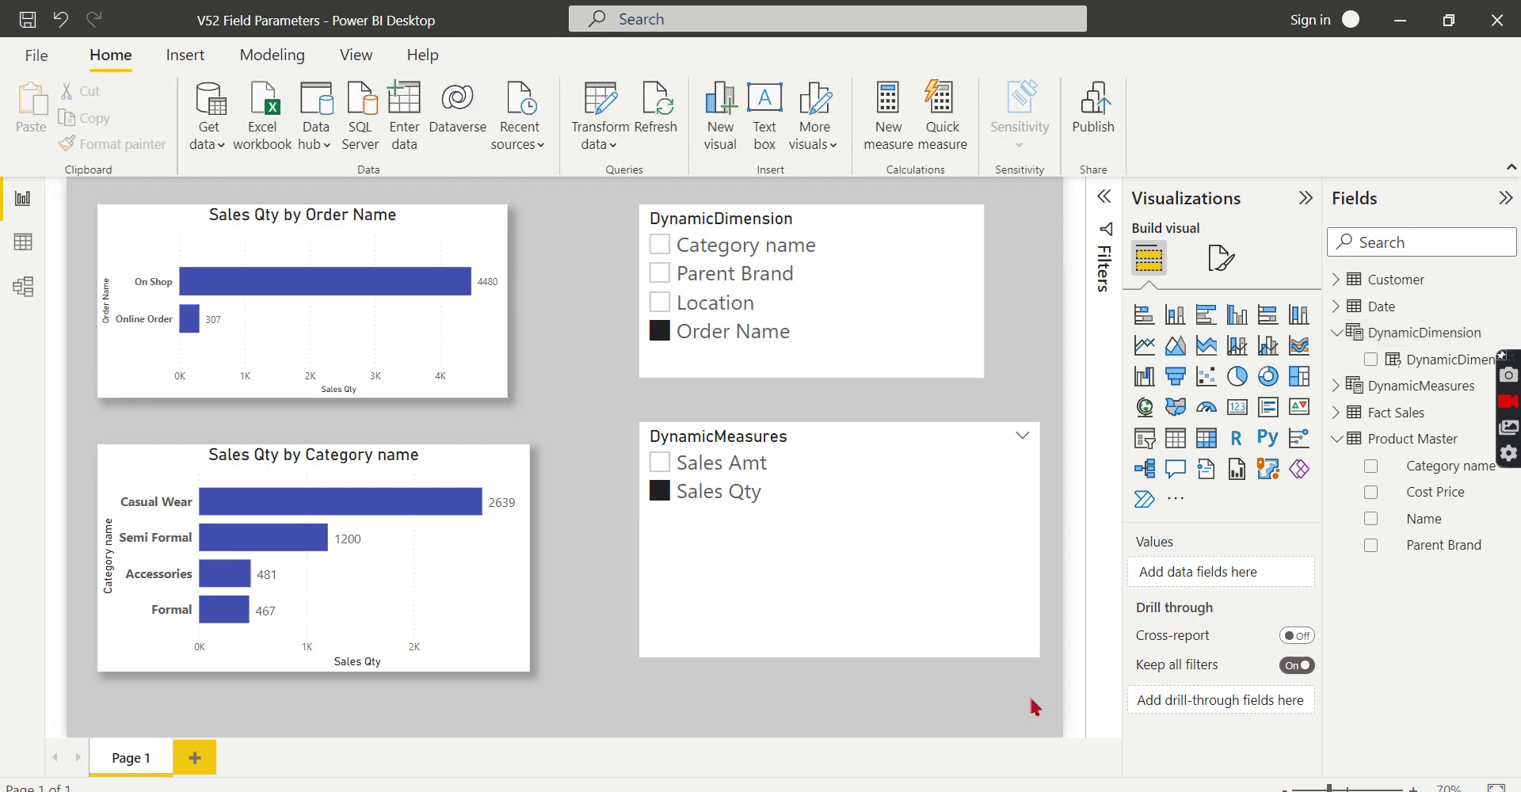